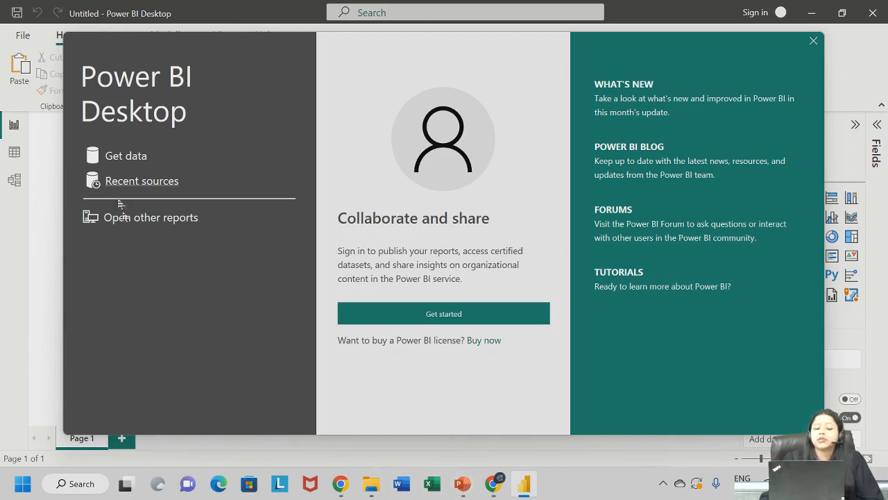
- Dismiss the start screen and load the financials table from the sample dataset Financial Sample.xlsx into the report
{"action": "left_click", "coordinate": [813, 41]}
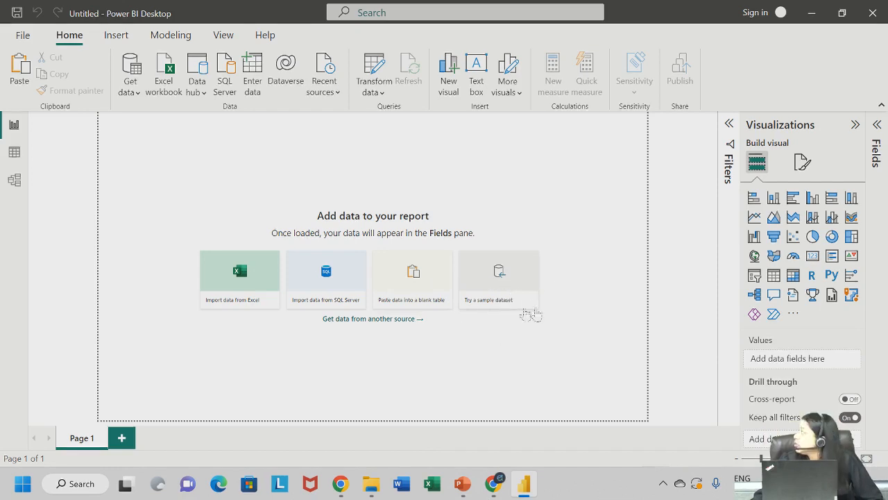
{"action": "left_click", "coordinate": [485, 291]}
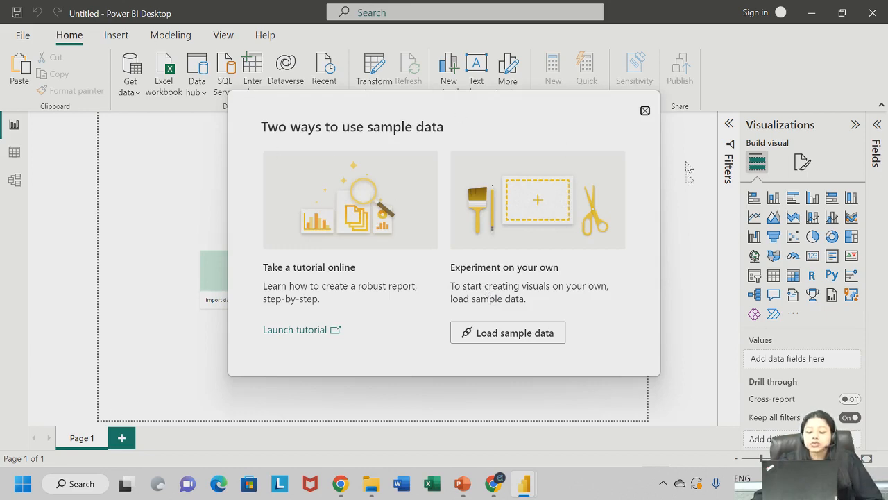
{"action": "left_click", "coordinate": [511, 335]}
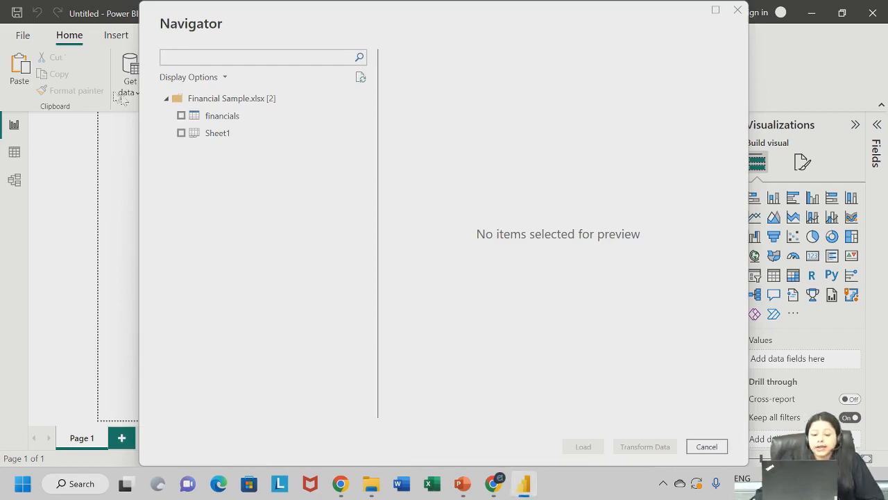
{"action": "left_click", "coordinate": [181, 115]}
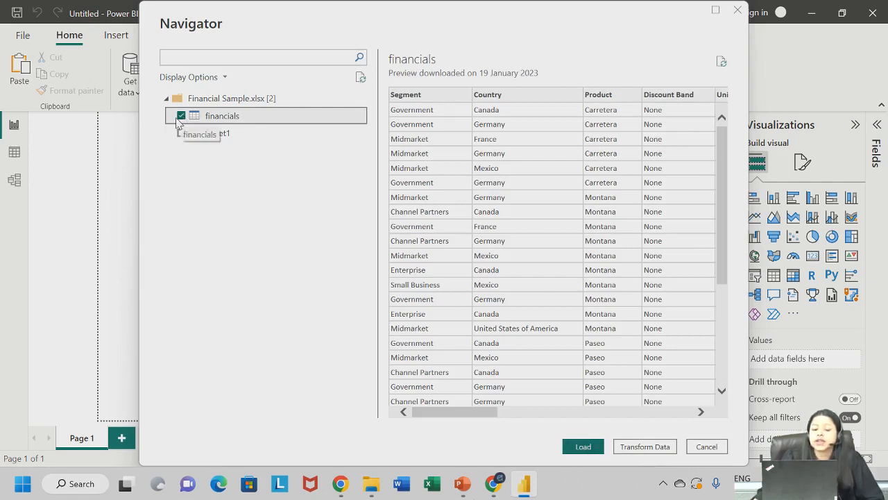
{"action": "left_click", "coordinate": [180, 116]}
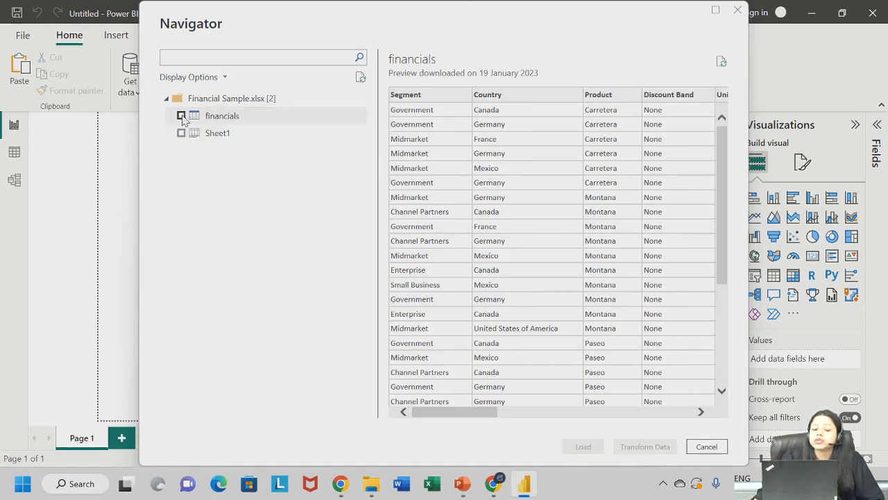
{"action": "left_click", "coordinate": [181, 116]}
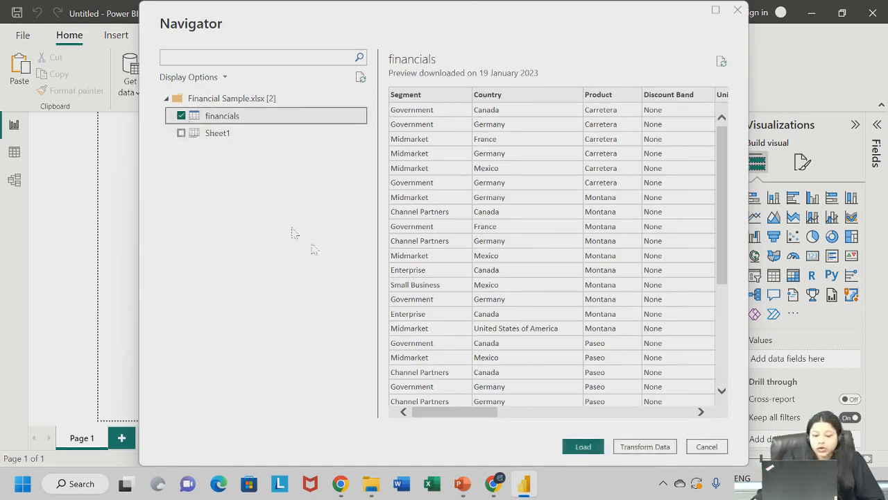
{"action": "left_click", "coordinate": [585, 447]}
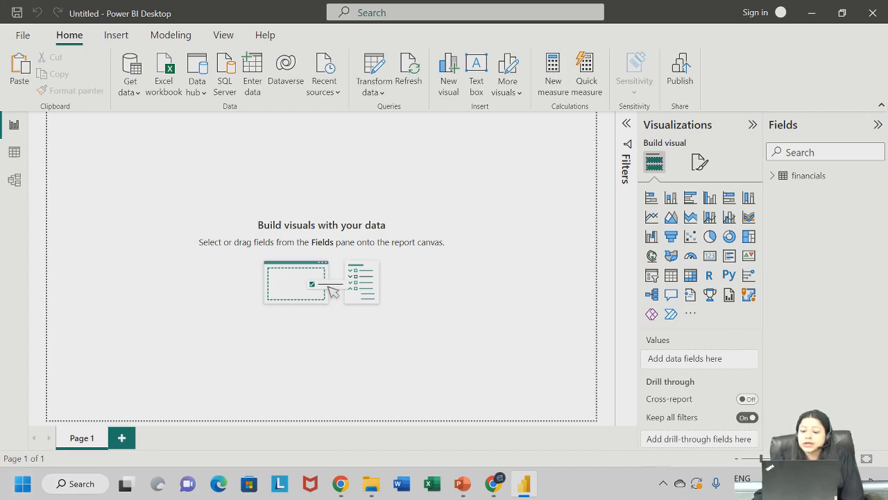
- Collapse and reopen the Visualizations and Fields panes
{"action": "left_click", "coordinate": [878, 125]}
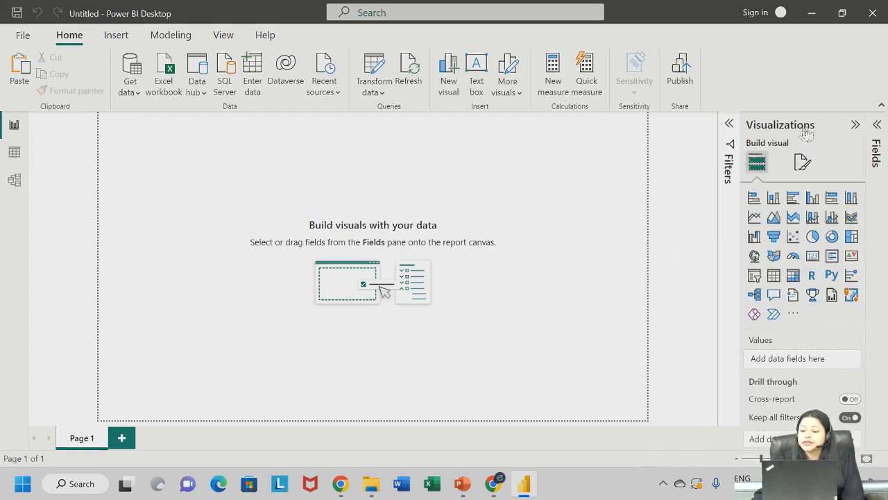
{"action": "left_click", "coordinate": [855, 126]}
{"action": "left_click", "coordinate": [877, 126]}
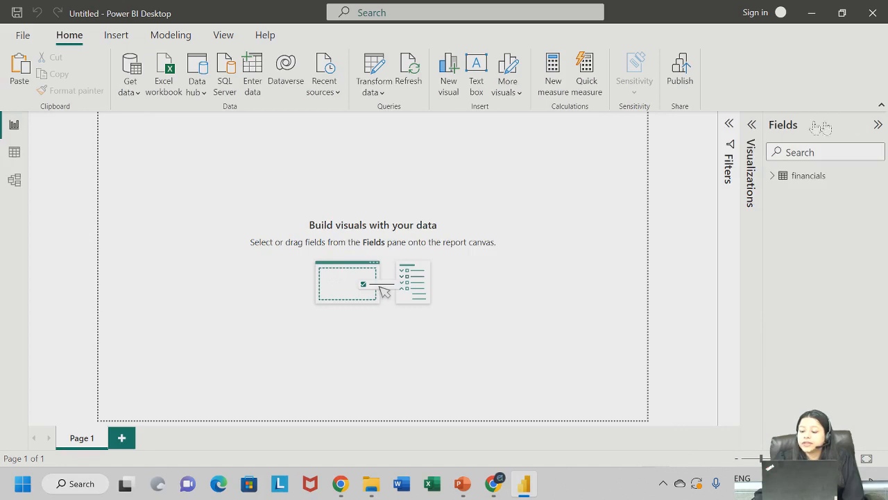
{"action": "left_click", "coordinate": [751, 125]}
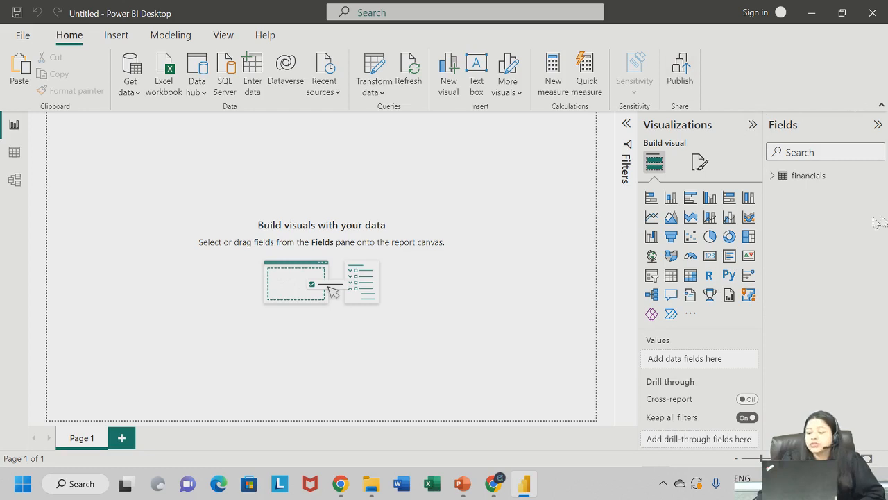
- Expand the financials table in the field list and look over its columns
{"action": "left_click", "coordinate": [771, 177]}
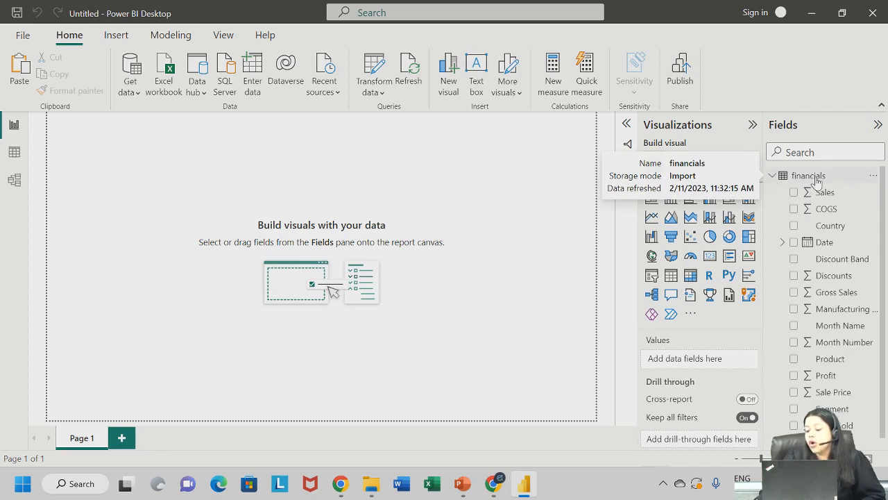
{"action": "scroll", "coordinate": [822, 347], "scroll_direction": "up", "scroll_amount": 1}
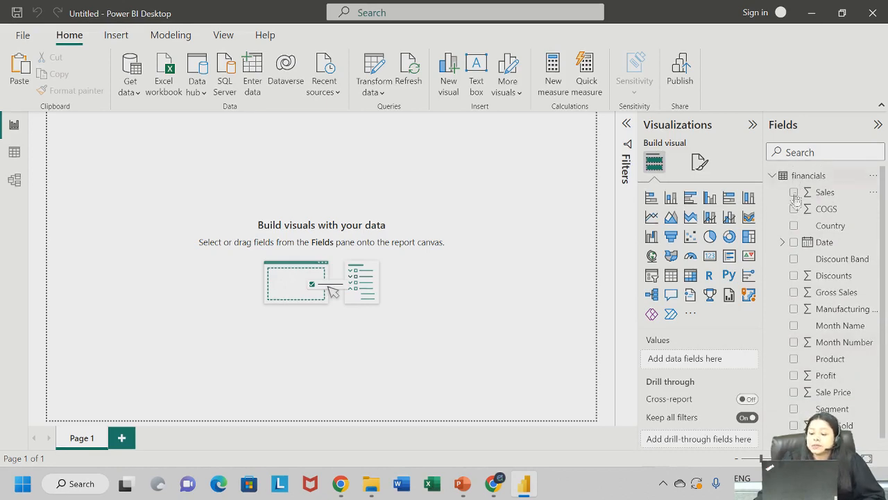
{"action": "scroll", "coordinate": [805, 320], "scroll_direction": "down", "scroll_amount": 1}
{"action": "scroll", "coordinate": [829, 375], "scroll_direction": "up", "scroll_amount": 1}
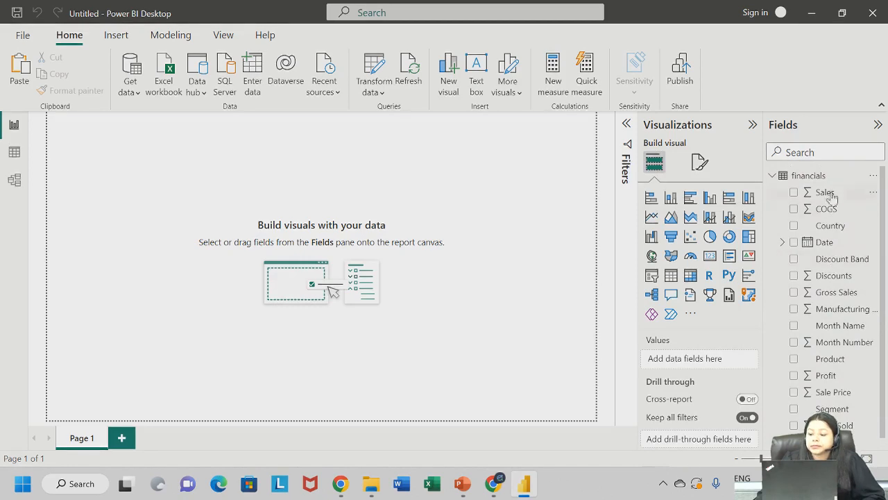
{"action": "mouse_move", "coordinate": [823, 179]}
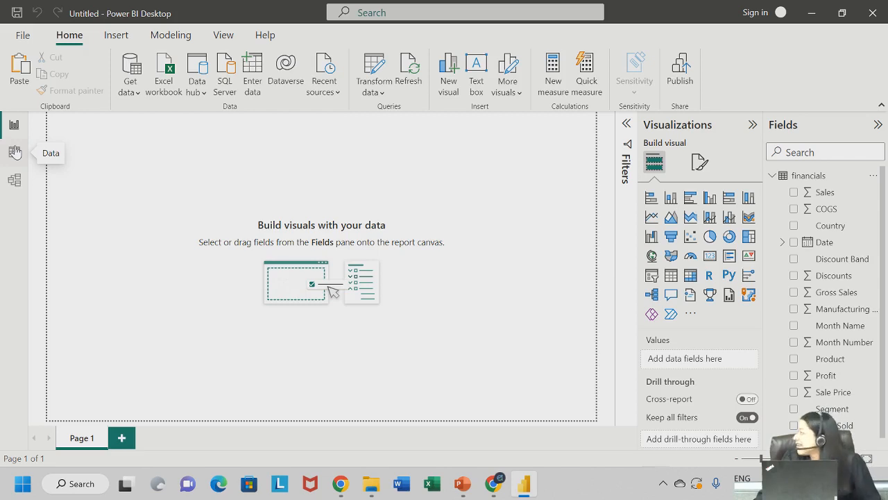
- Show the financials table in Data view and filter its Segment column to Government only
{"action": "left_click", "coordinate": [14, 151]}
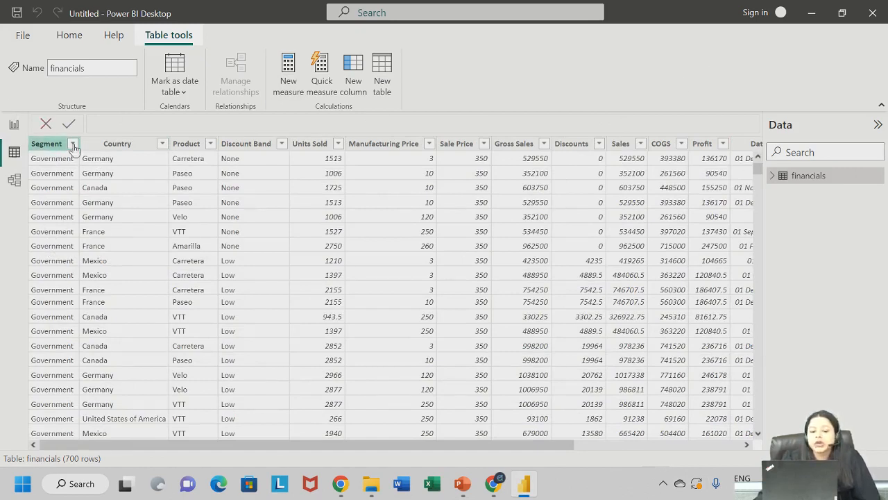
{"action": "left_click", "coordinate": [73, 144]}
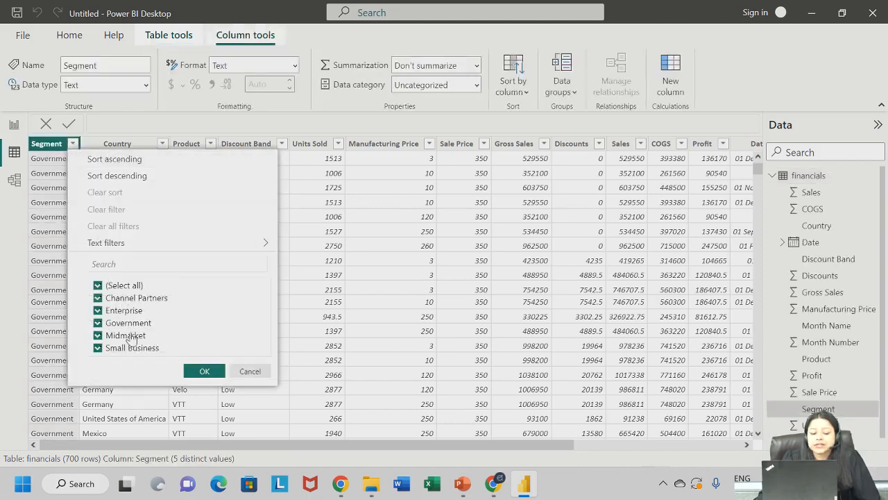
{"action": "left_click", "coordinate": [111, 288]}
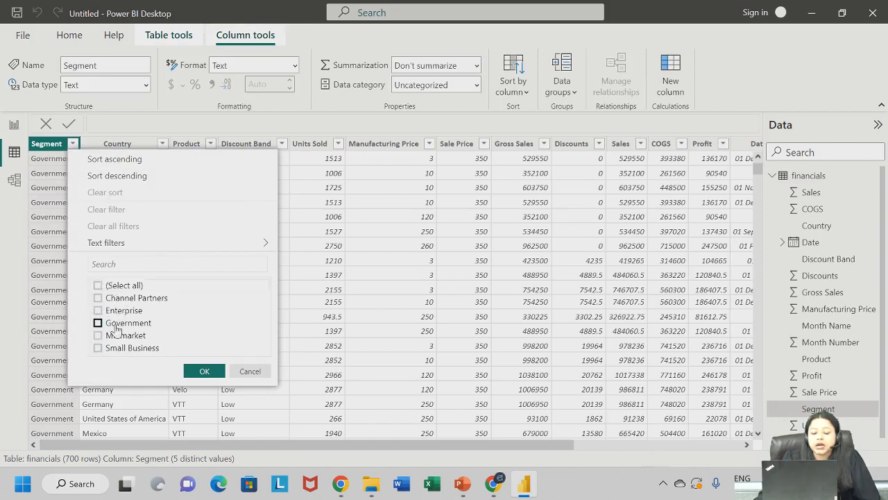
{"action": "left_click", "coordinate": [118, 323]}
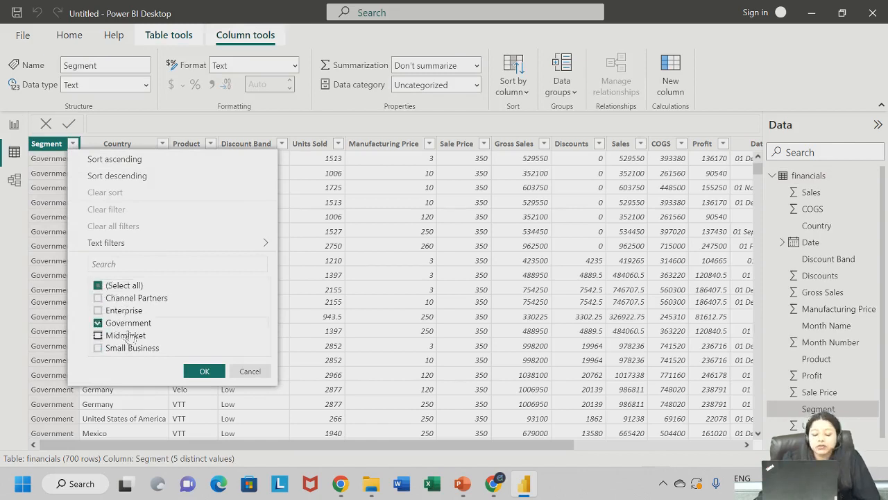
{"action": "left_click", "coordinate": [203, 372]}
{"action": "scroll", "coordinate": [97, 264], "scroll_direction": "down", "scroll_amount": 6}
{"action": "scroll", "coordinate": [97, 264], "scroll_direction": "up", "scroll_amount": 6}
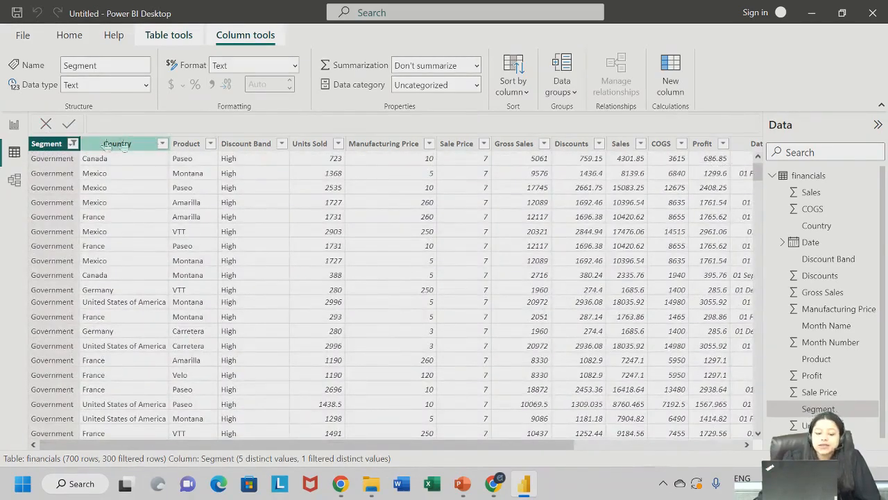
{"action": "scroll", "coordinate": [124, 371], "scroll_direction": "down", "scroll_amount": 7}
{"action": "scroll", "coordinate": [124, 368], "scroll_direction": "up", "scroll_amount": 7}
{"action": "scroll", "coordinate": [128, 284], "scroll_direction": "down", "scroll_amount": 20}
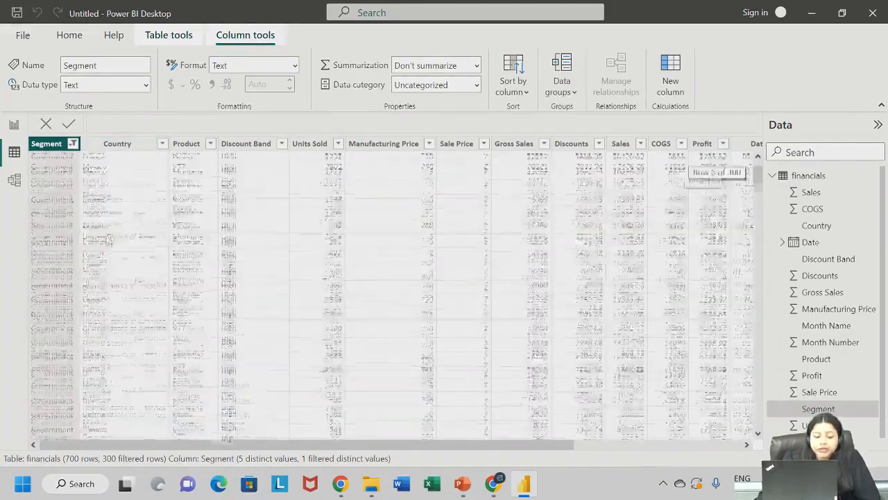
{"action": "scroll", "coordinate": [141, 220], "scroll_direction": "up", "scroll_amount": 5}
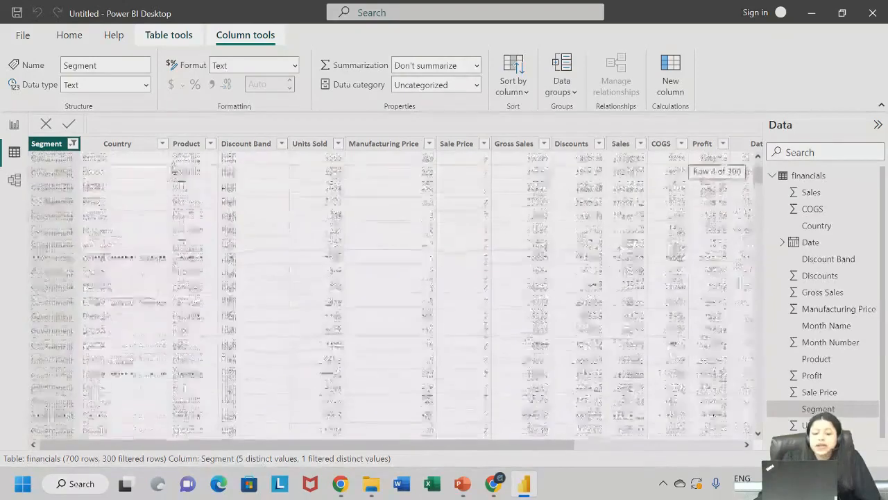
- Examine the filter values available in the Product, Discount Band and Manufacturing Price columns without applying any
{"action": "left_click", "coordinate": [210, 143]}
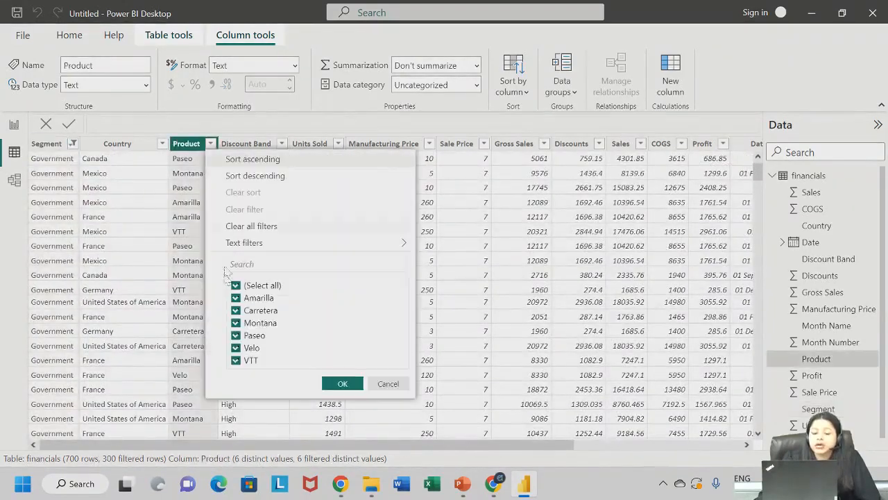
{"action": "left_click", "coordinate": [405, 388]}
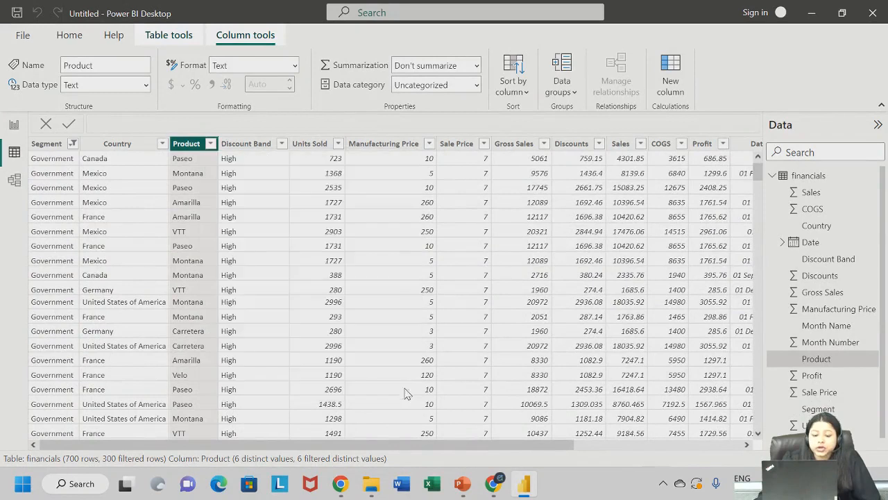
{"action": "left_click", "coordinate": [281, 144]}
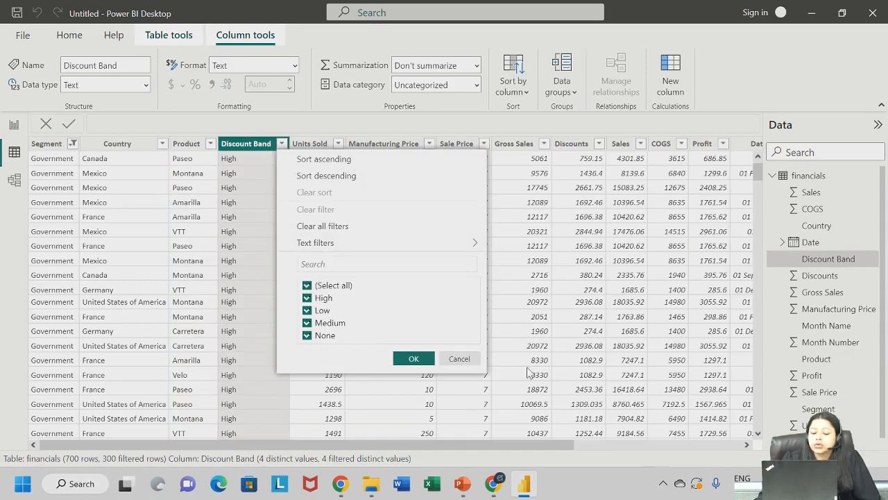
{"action": "left_click", "coordinate": [459, 359]}
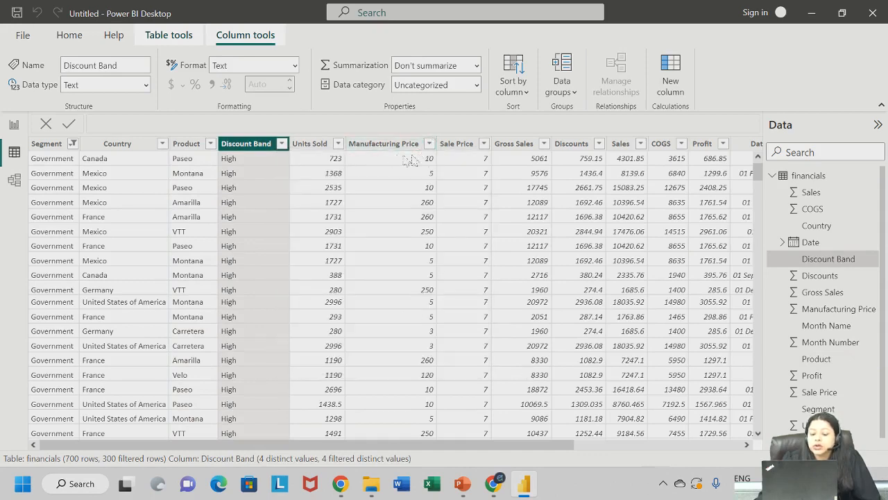
{"action": "left_click_drag", "start_coordinate": [472, 445], "coordinate": [535, 454]}
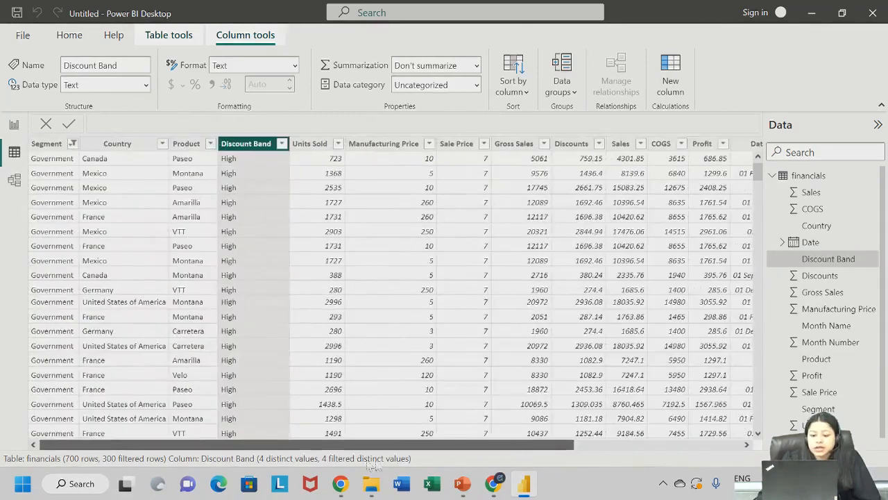
{"action": "left_click", "coordinate": [425, 144]}
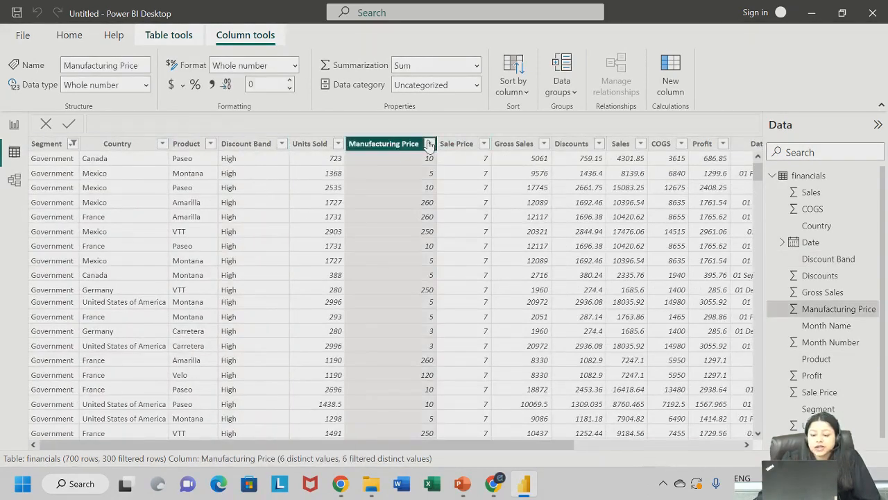
{"action": "left_click", "coordinate": [428, 144]}
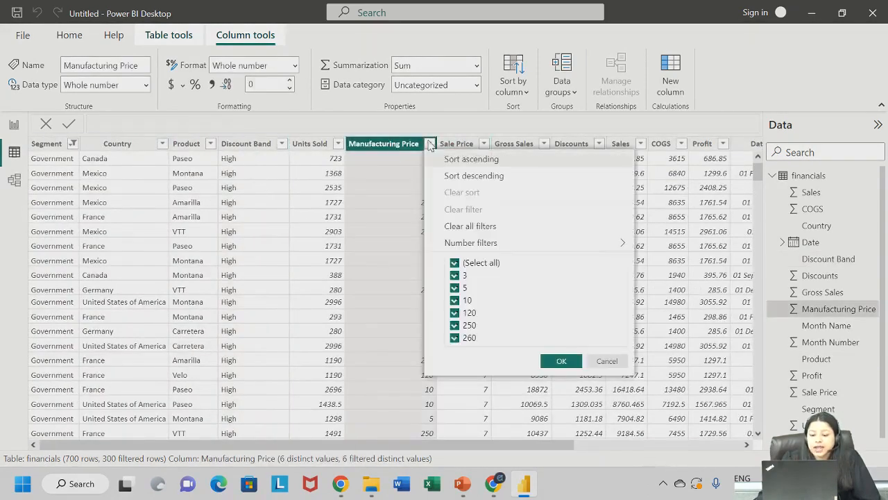
{"action": "left_click", "coordinate": [621, 361]}
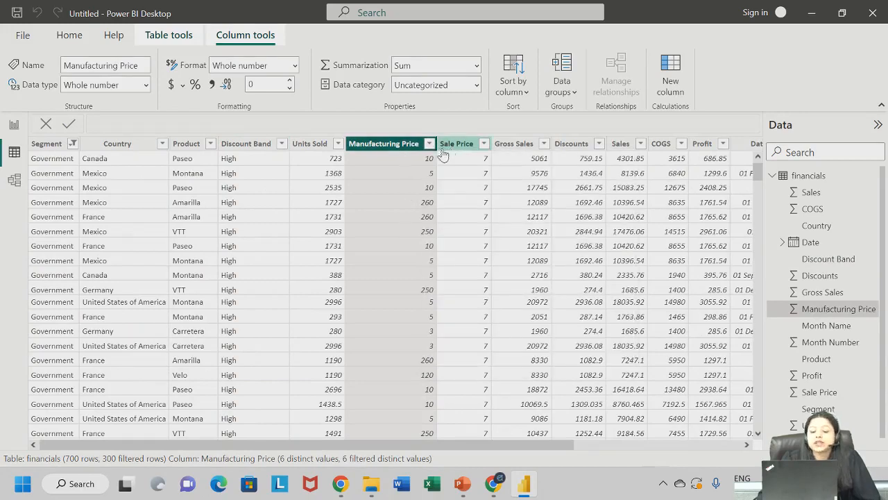
- Sort the financials table by Units Sold in descending order and review the sorted rows
{"action": "left_click", "coordinate": [323, 147]}
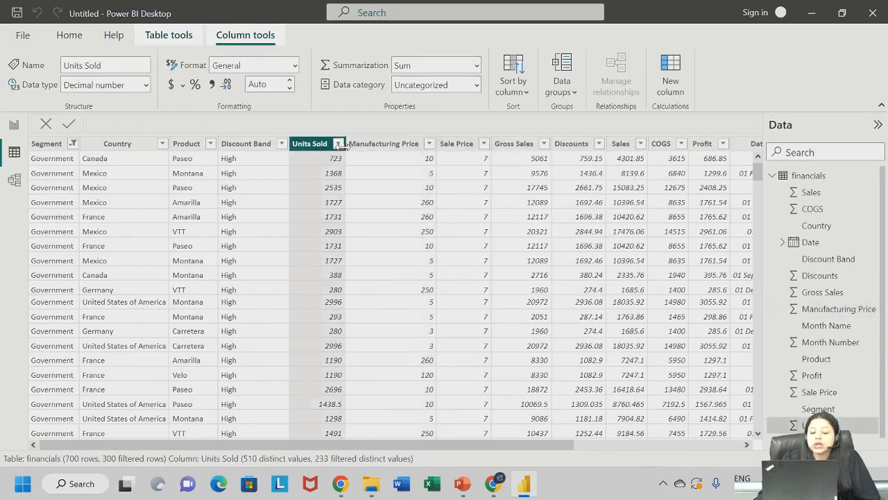
{"action": "left_click", "coordinate": [337, 145]}
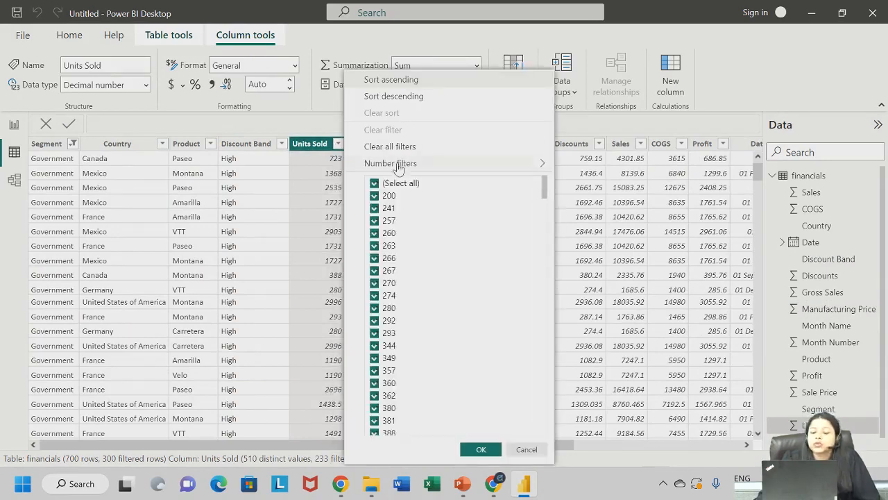
{"action": "left_click", "coordinate": [397, 97]}
{"action": "scroll", "coordinate": [348, 312], "scroll_direction": "down", "scroll_amount": 7}
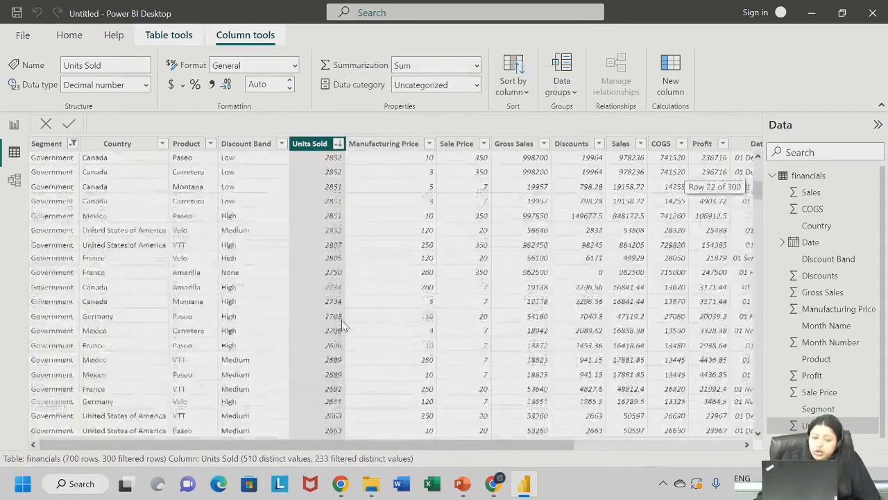
{"action": "scroll", "coordinate": [340, 326], "scroll_direction": "up", "scroll_amount": 8}
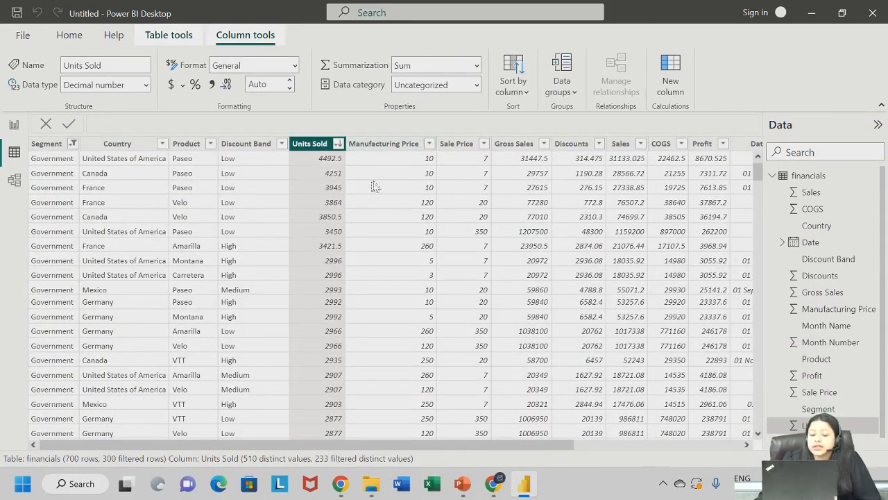
- Clear all filters from the financials table
{"action": "left_click", "coordinate": [429, 144]}
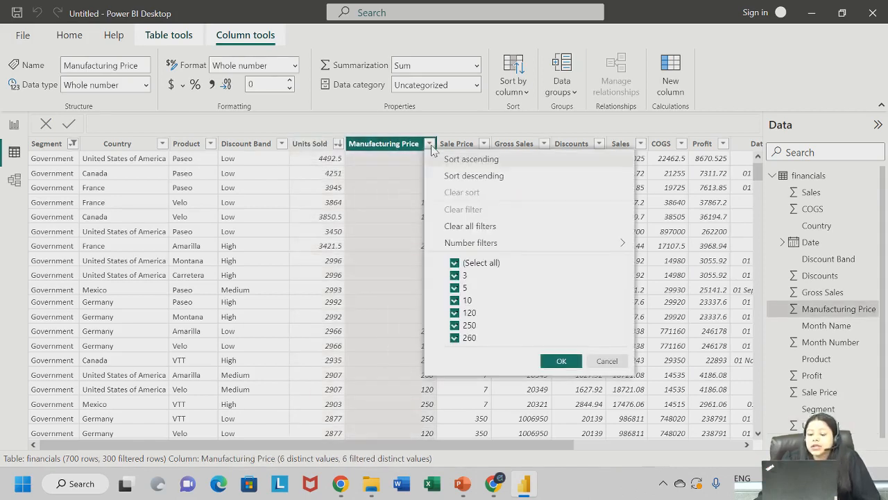
{"action": "left_click", "coordinate": [472, 229]}
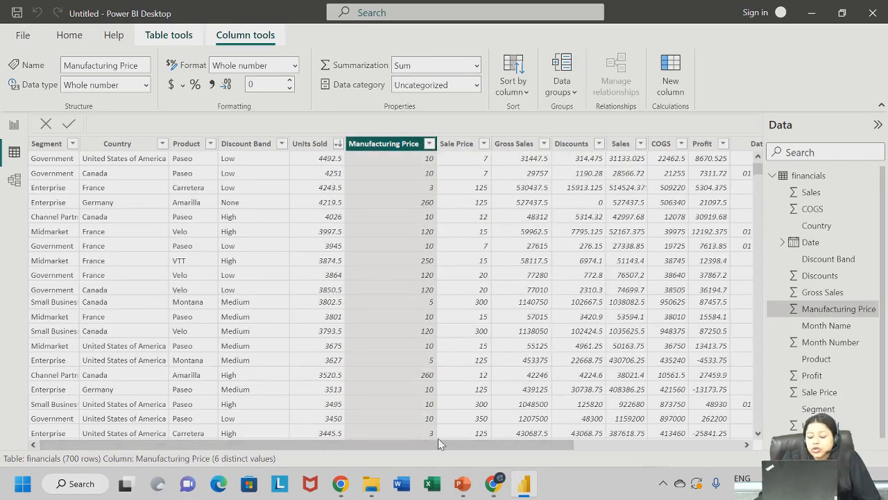
- Set the default summarization of the Gross Sales column to Average
{"action": "left_click", "coordinate": [533, 438]}
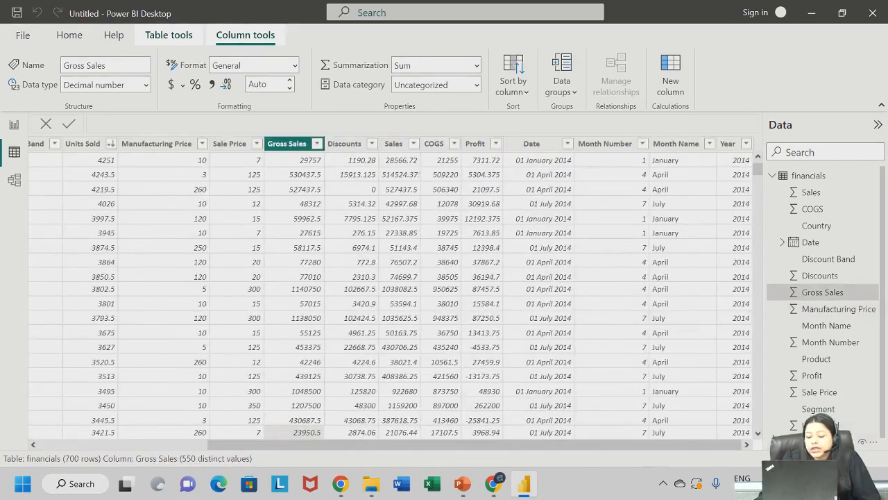
{"action": "left_click_drag", "start_coordinate": [725, 445], "coordinate": [361, 454]}
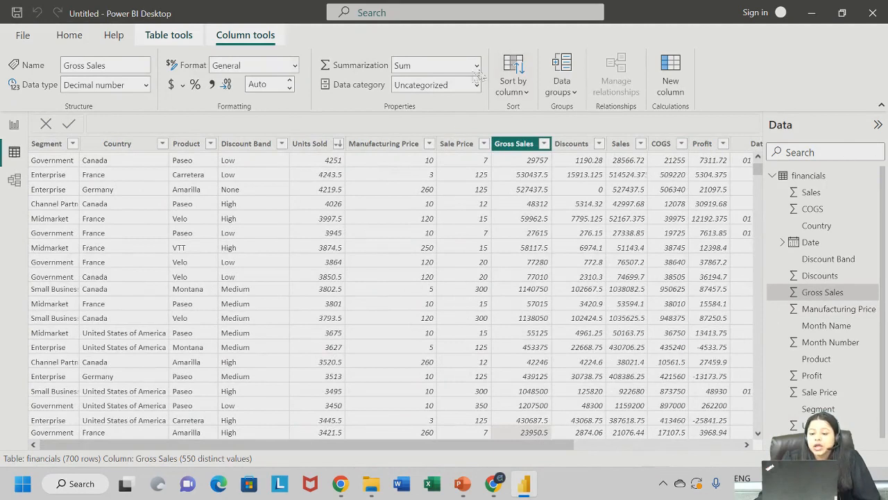
{"action": "left_click", "coordinate": [475, 66]}
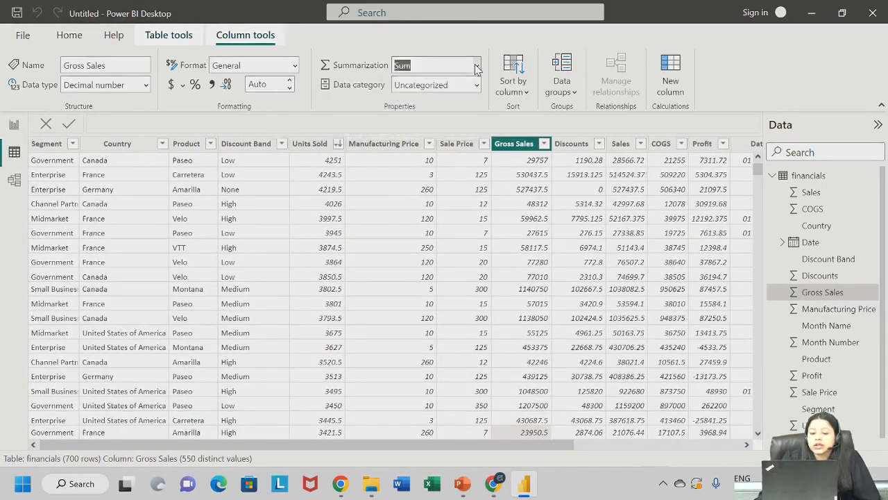
{"action": "left_click", "coordinate": [432, 132]}
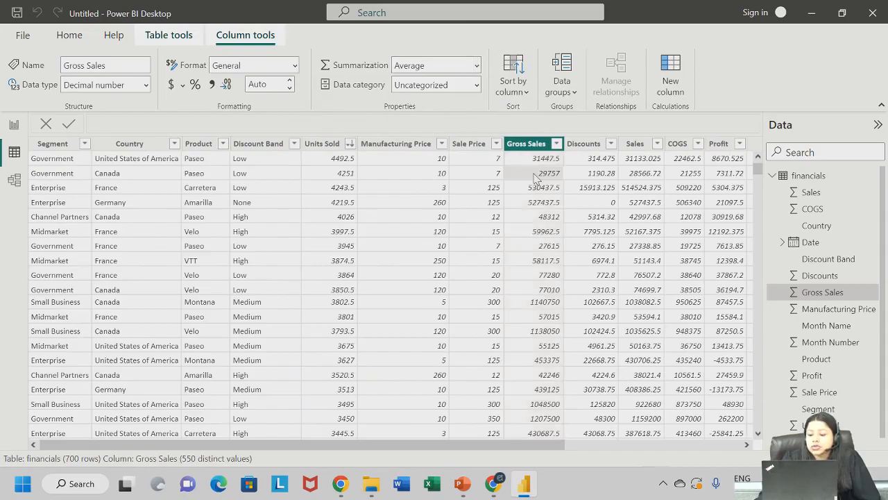
{"action": "scroll", "coordinate": [535, 208], "scroll_direction": "down", "scroll_amount": 10}
{"action": "scroll", "coordinate": [534, 220], "scroll_direction": "up", "scroll_amount": 10}
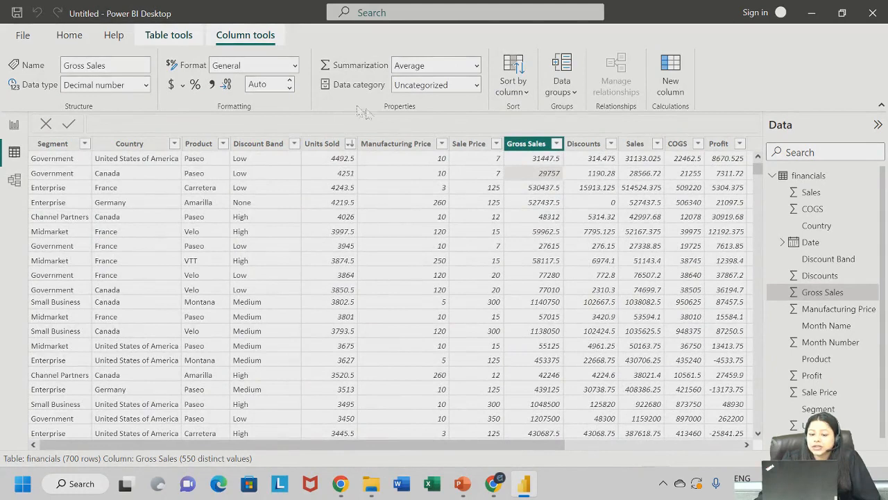
- Review the summarization and data type options of the Gross Sales column, keeping Average and Decimal number
{"action": "left_click", "coordinate": [443, 66]}
{"action": "left_click", "coordinate": [442, 66]}
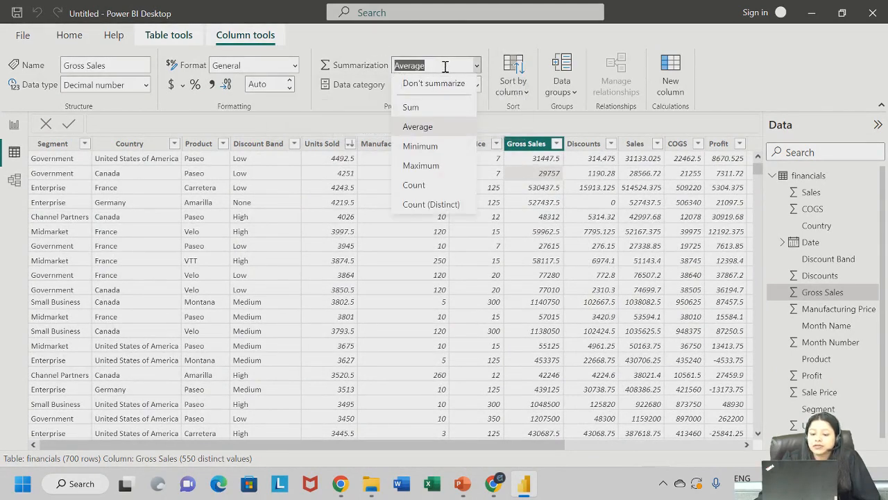
{"action": "left_click", "coordinate": [440, 127]}
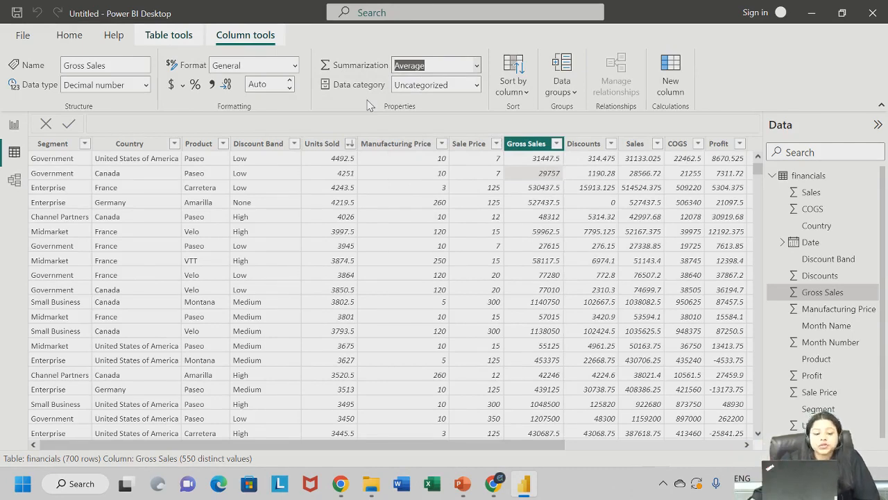
{"action": "left_click", "coordinate": [126, 84]}
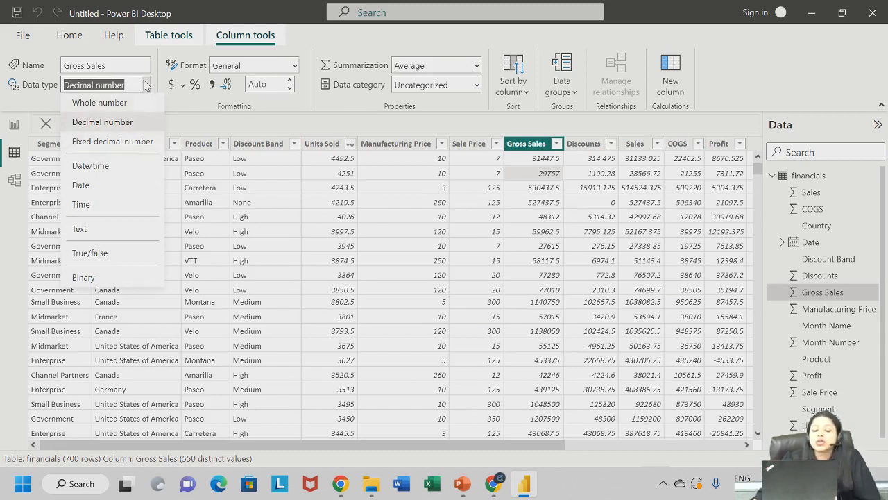
{"action": "left_click", "coordinate": [104, 122]}
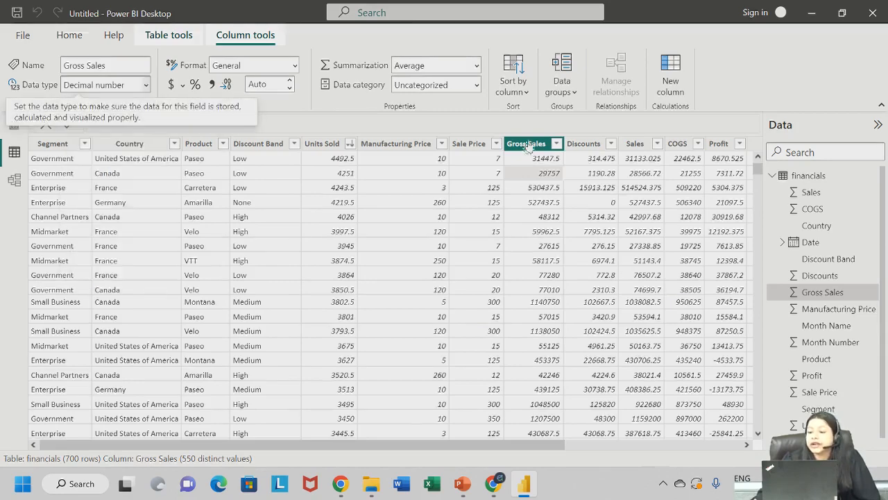
{"action": "left_click_drag", "start_coordinate": [531, 446], "coordinate": [479, 453]}
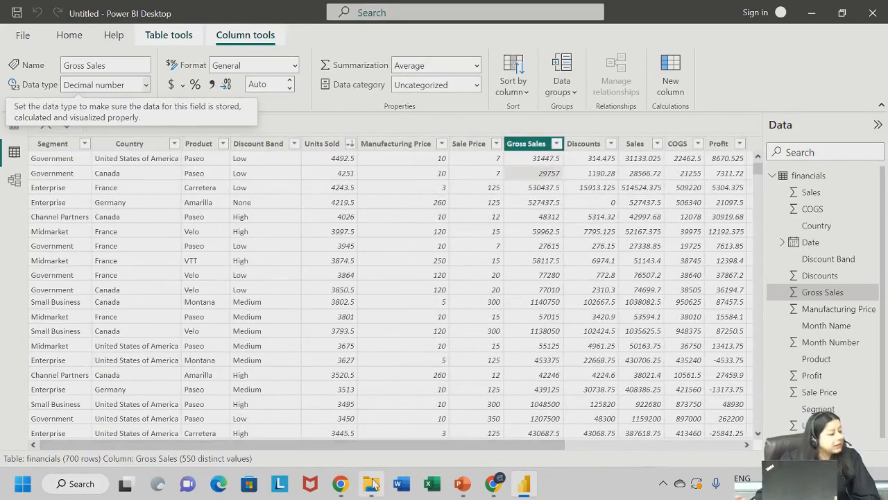
{"action": "mouse_move", "coordinate": [373, 483]}
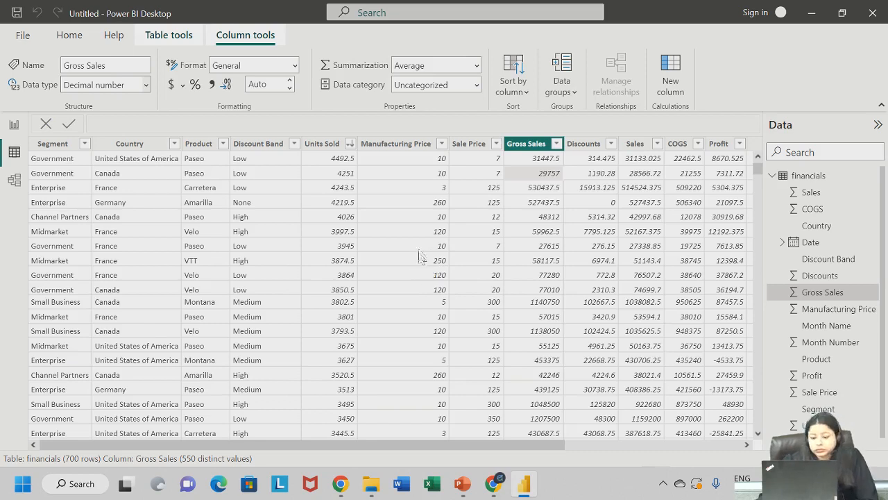
- Clear the sort on the Units Sold column
{"action": "left_click", "coordinate": [350, 145]}
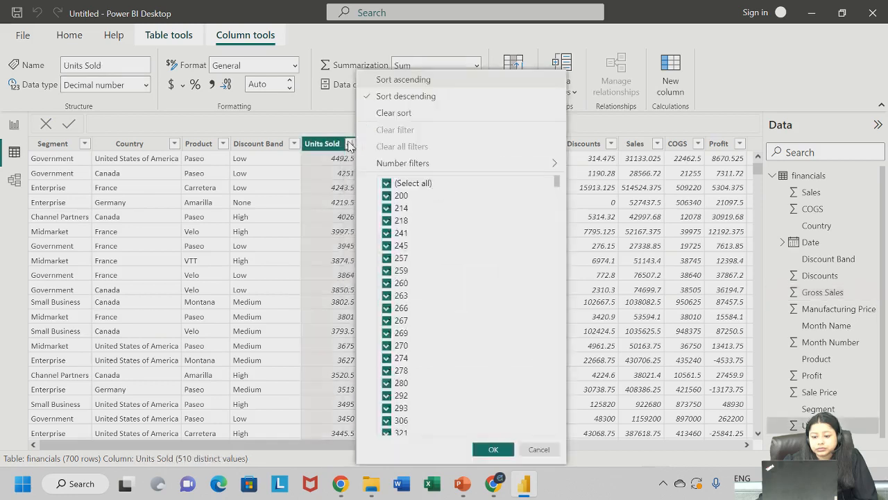
{"action": "left_click", "coordinate": [346, 148]}
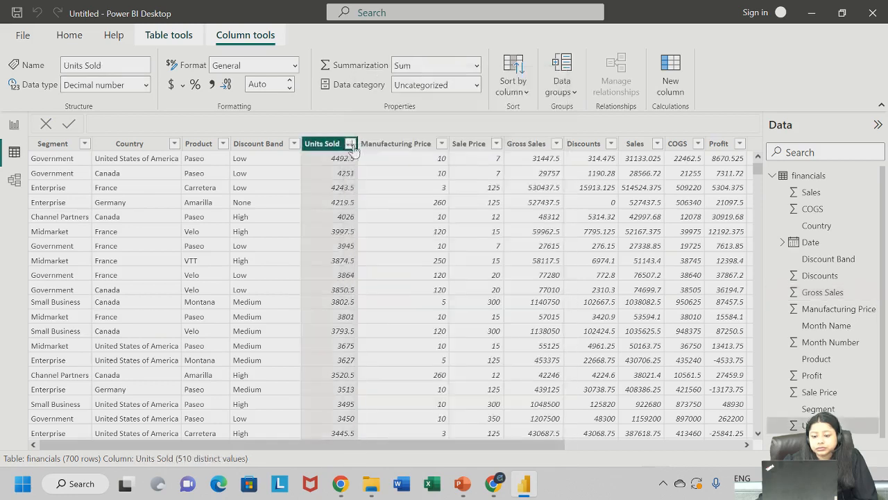
{"action": "left_click", "coordinate": [349, 145]}
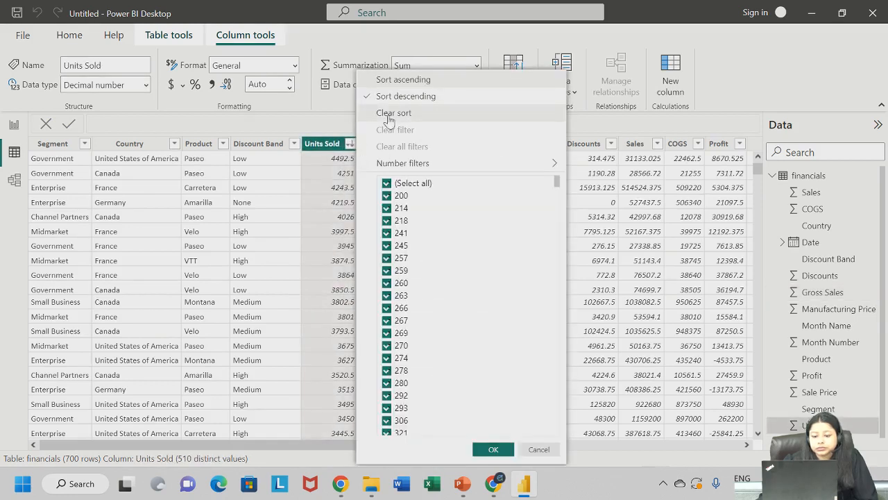
{"action": "left_click", "coordinate": [385, 113]}
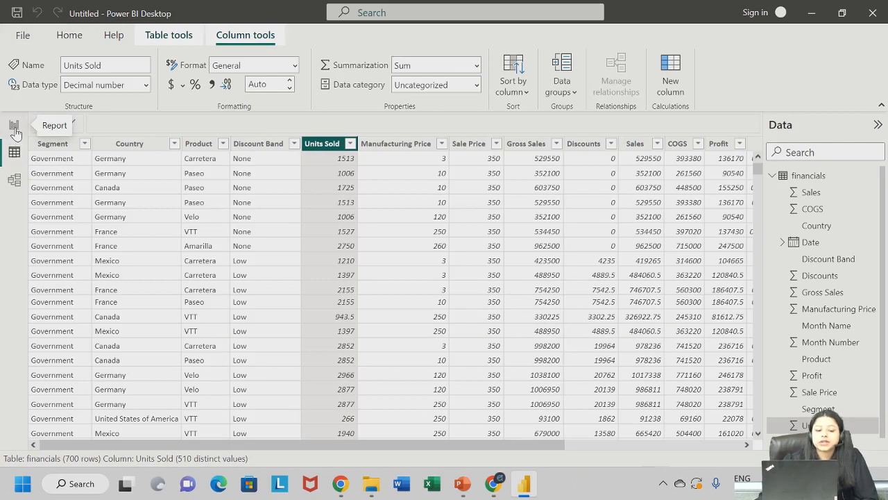
- Switch to Report view and start a manually entered table with its first column named Region
{"action": "left_click", "coordinate": [14, 126]}
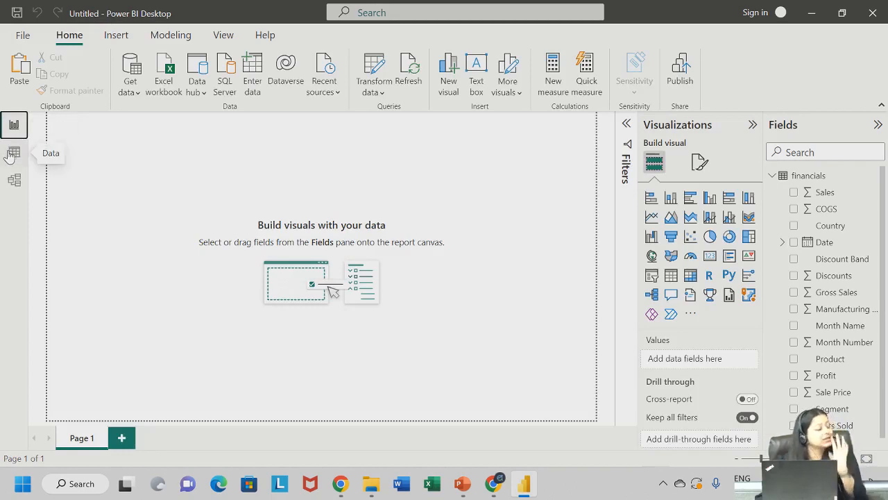
{"action": "left_click", "coordinate": [771, 176]}
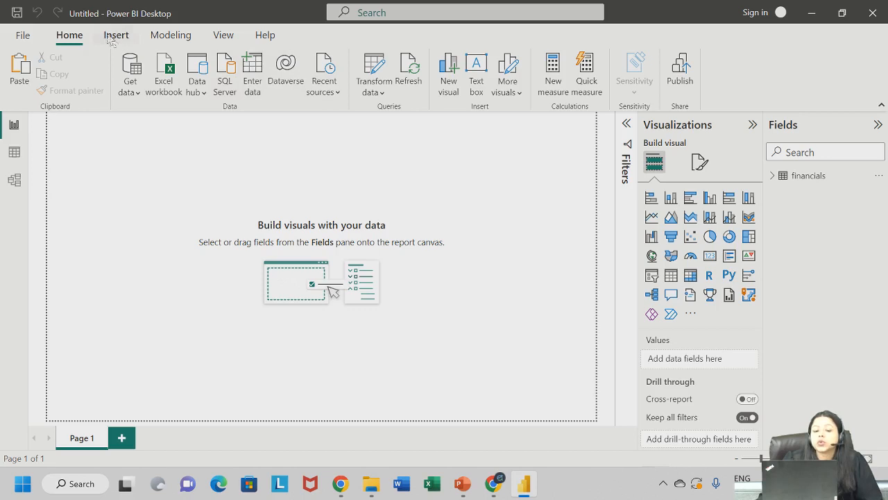
{"action": "left_click", "coordinate": [248, 92]}
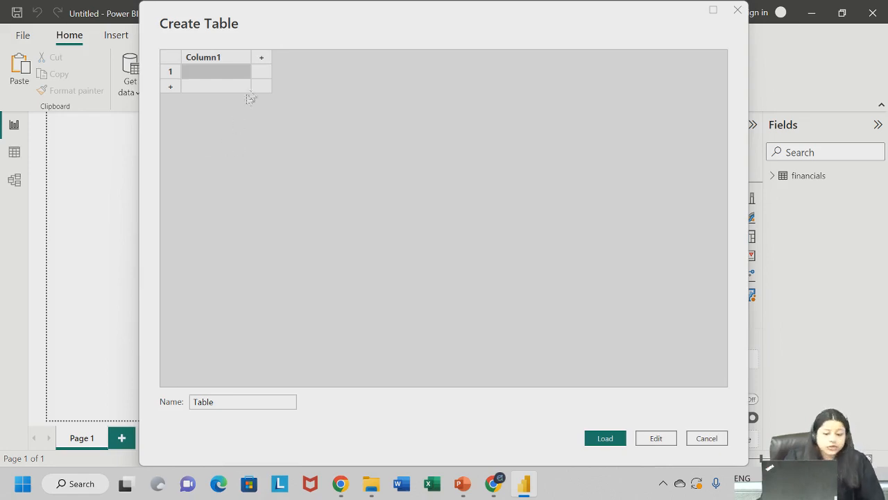
{"action": "double_click", "coordinate": [225, 63]}
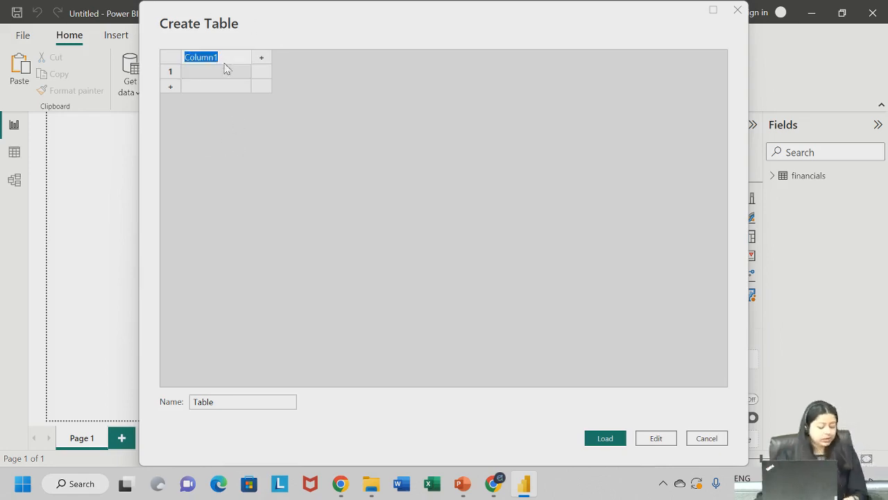
{"action": "type", "text": "Region"}
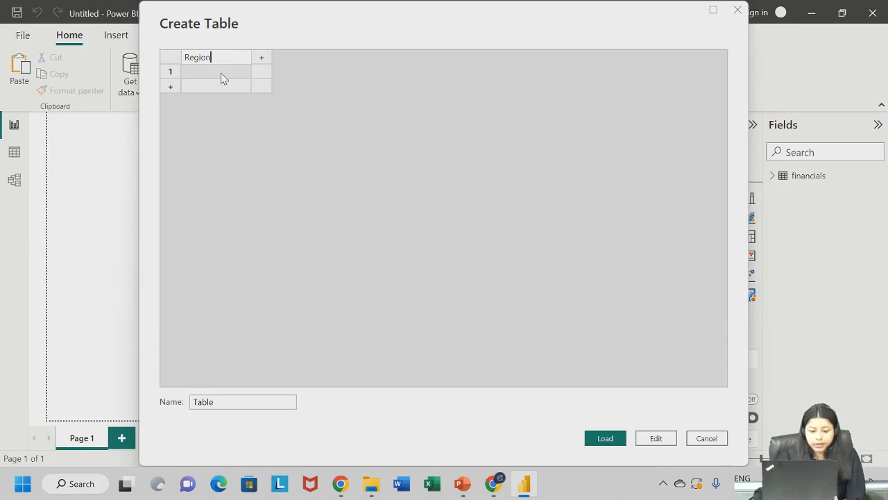
- Add three more columns to the new table, named Product, Sales vol and Sales price
{"action": "left_click", "coordinate": [263, 56]}
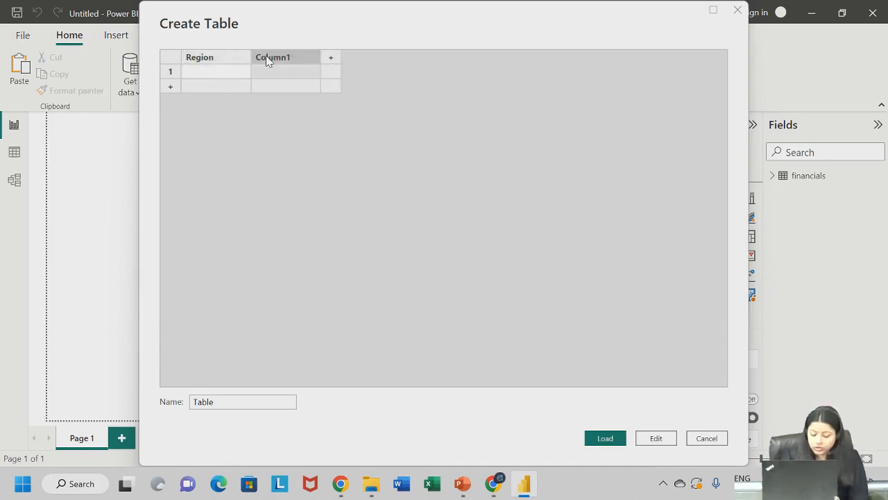
{"action": "double_click", "coordinate": [266, 58]}
{"action": "type", "text": "Produ"}
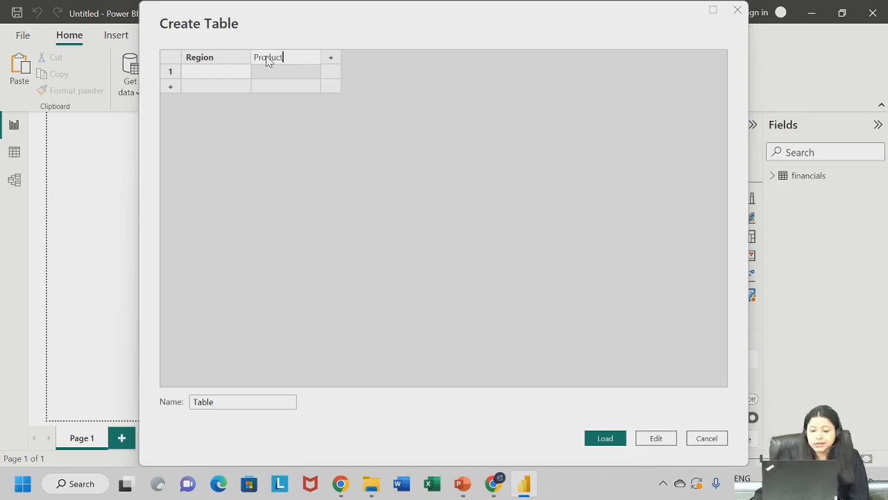
{"action": "type", "text": "ct"}
{"action": "left_click", "coordinate": [333, 58]}
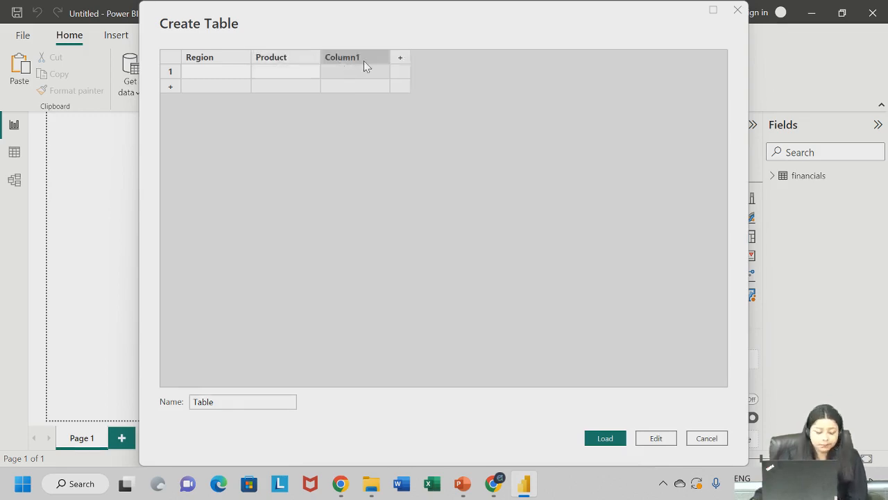
{"action": "double_click", "coordinate": [364, 60]}
{"action": "type", "text": "Sal"}
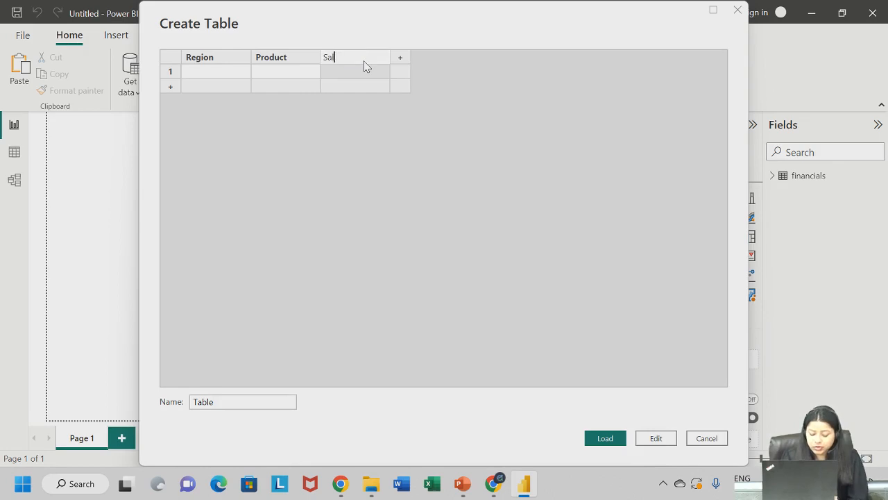
{"action": "type", "text": "es vol"}
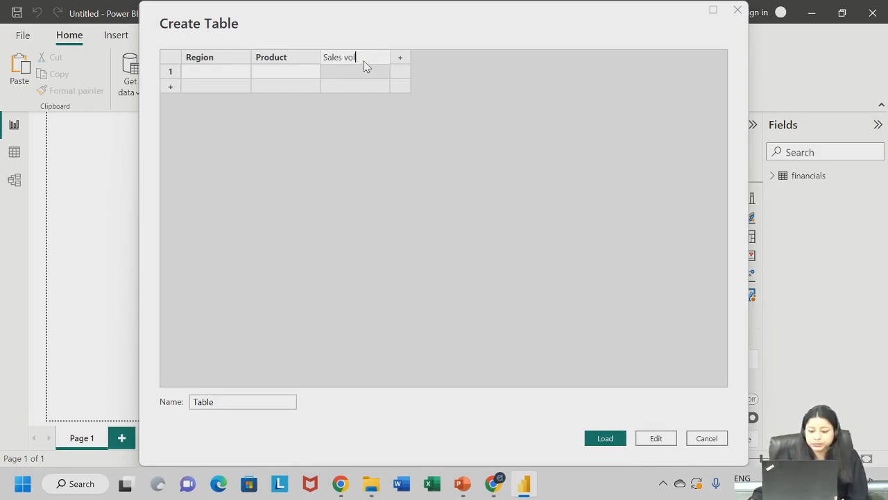
{"action": "left_click", "coordinate": [400, 57]}
{"action": "double_click", "coordinate": [428, 59]}
{"action": "type", "text": "Sales price"}
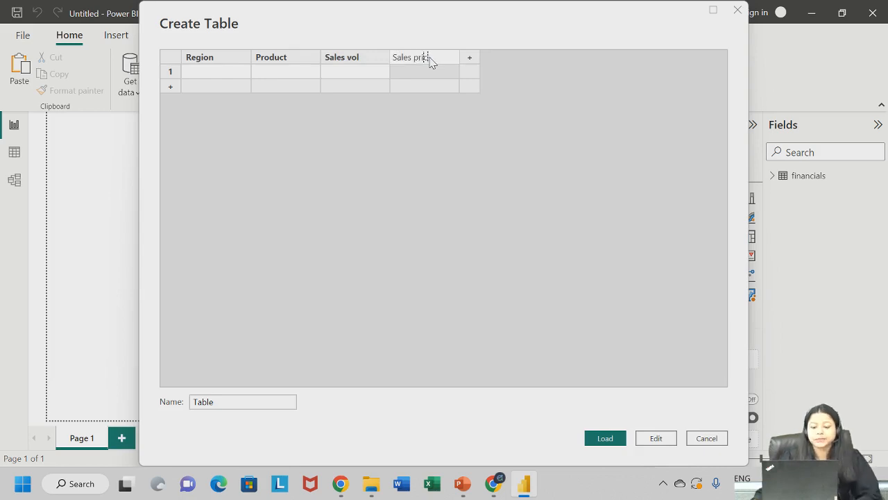
- Fill the first row with North, laptop, 150 and 100000, deleting the surplus column after Sales price
{"action": "left_click", "coordinate": [205, 72]}
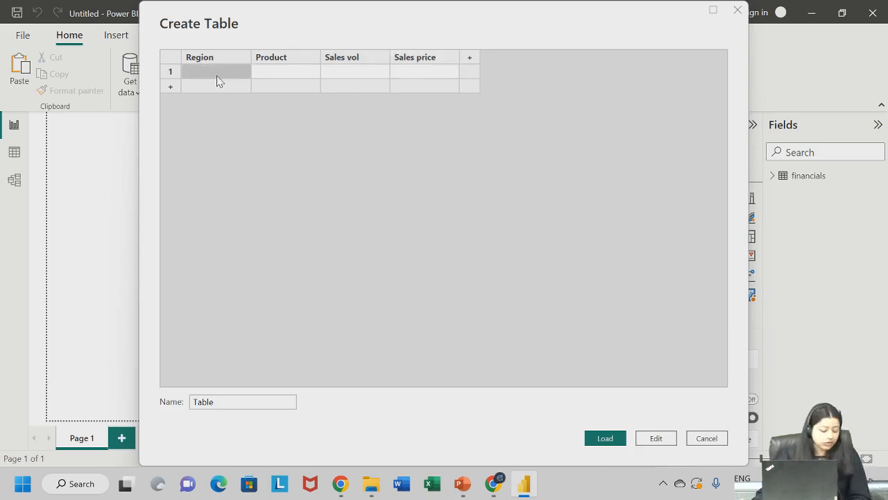
{"action": "type", "text": "North"}
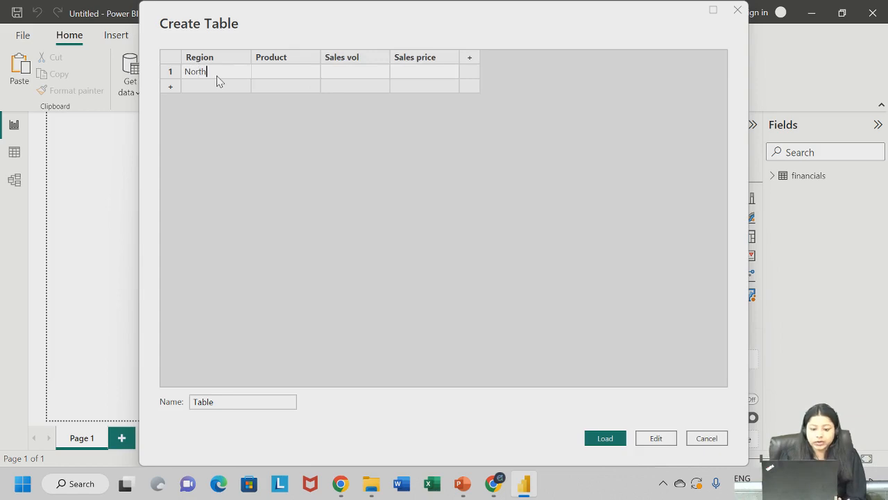
{"action": "key", "text": "Tab"}
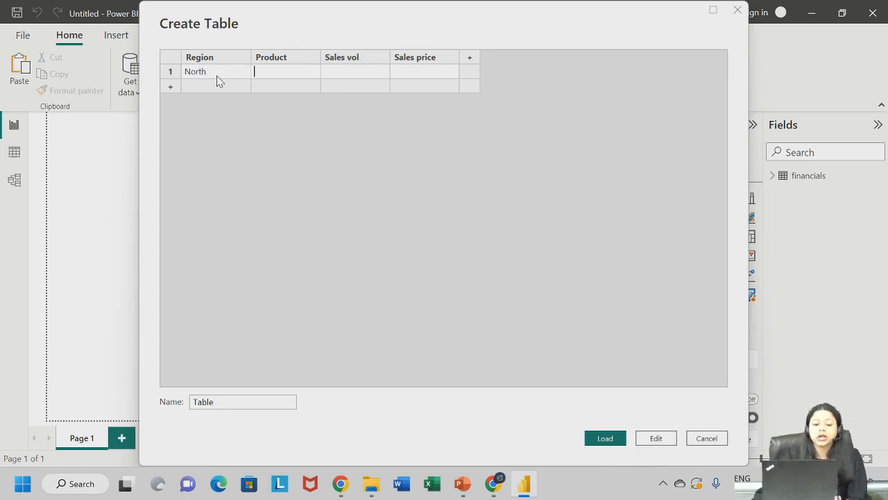
{"action": "key", "text": "Tab"}
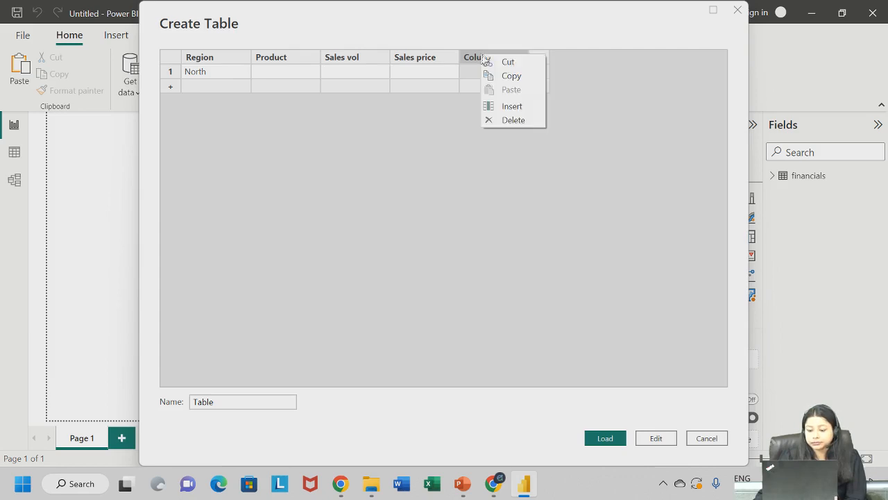
{"action": "left_click", "coordinate": [512, 120]}
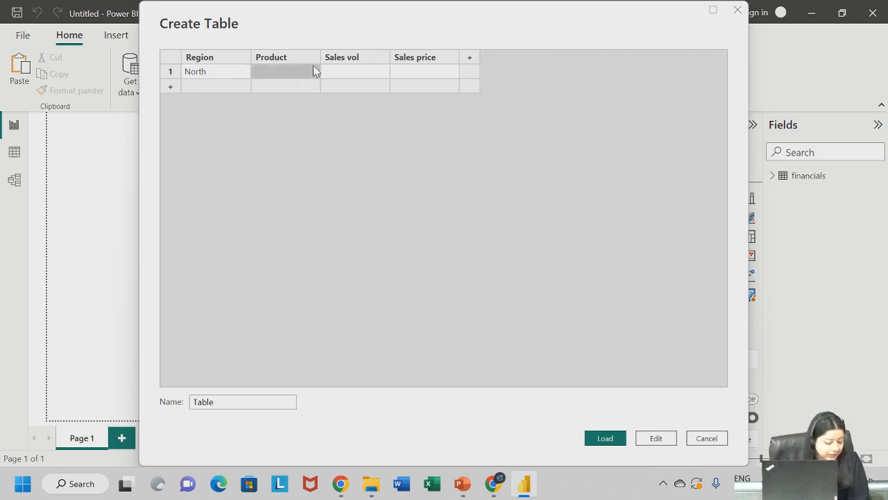
{"action": "type", "text": "laptop"}
{"action": "key", "text": "Tab"}
{"action": "type", "text": "150"}
{"action": "key", "text": "Tab"}
{"action": "type", "text": "100000"}
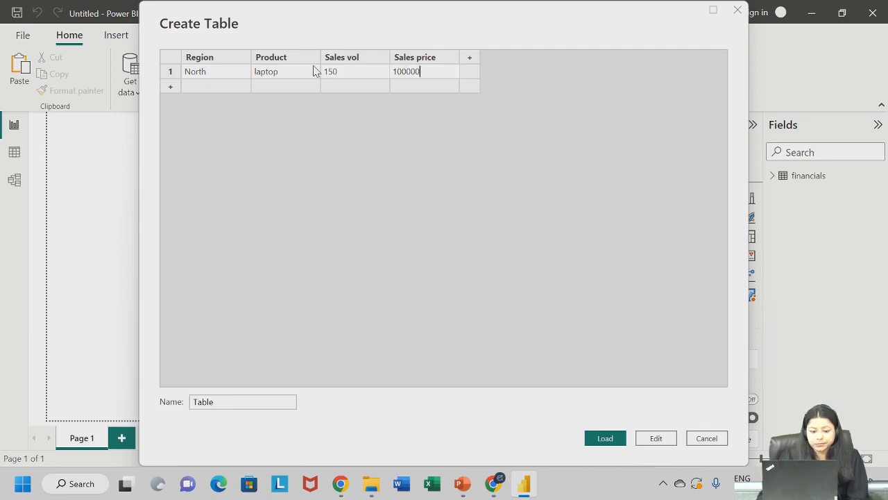
- Fill the second row of the new table with South, mobile, 100 and 57000
{"action": "left_click", "coordinate": [247, 90]}
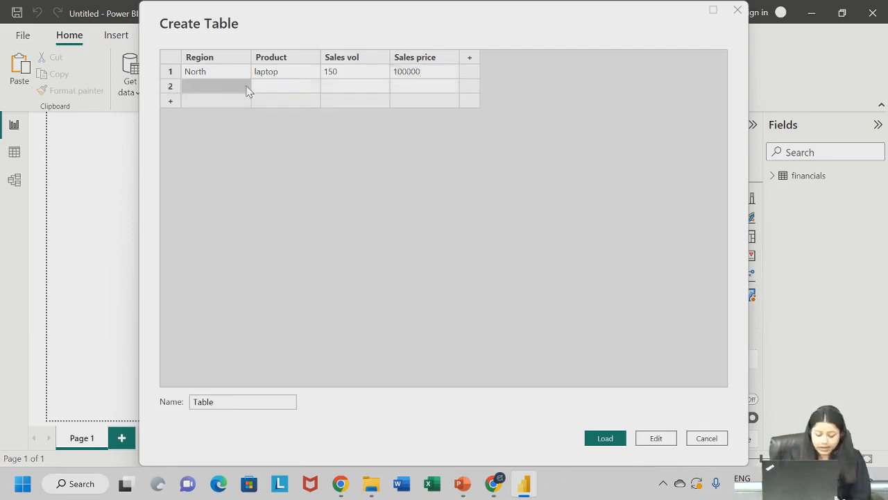
{"action": "type", "text": "South"}
{"action": "key", "text": "Tab"}
{"action": "type", "text": "mo"}
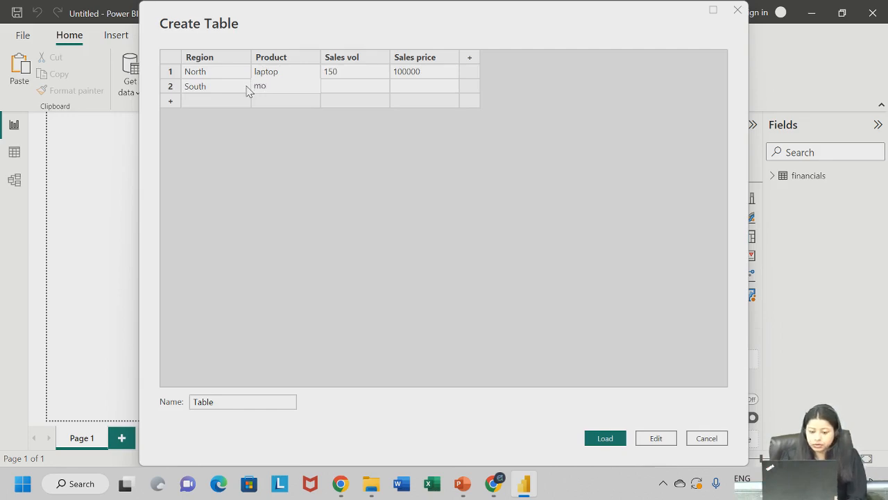
{"action": "type", "text": "bile"}
{"action": "key", "text": "Tab"}
{"action": "type", "text": "100"}
{"action": "key", "text": "Tab"}
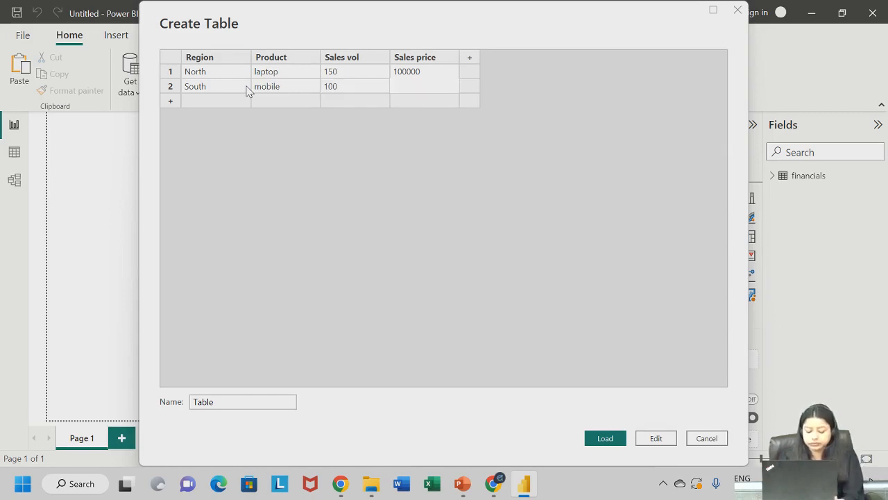
{"action": "type", "text": "5"}
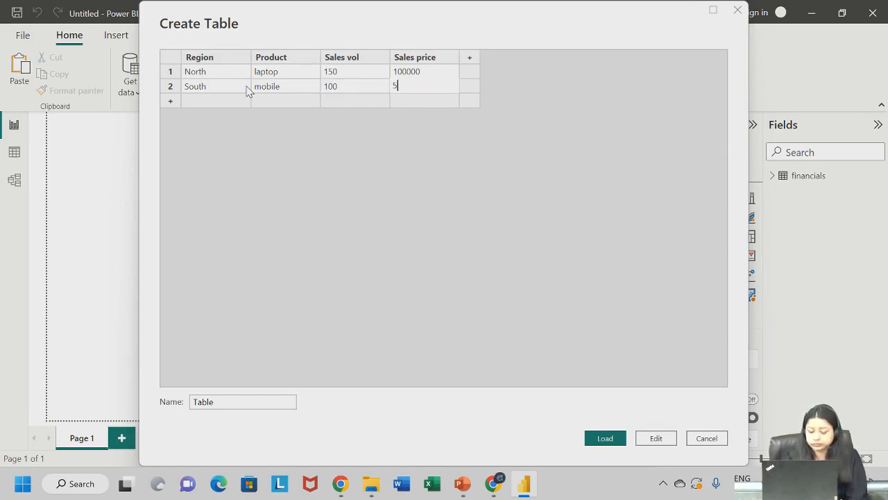
{"action": "type", "text": "0000"}
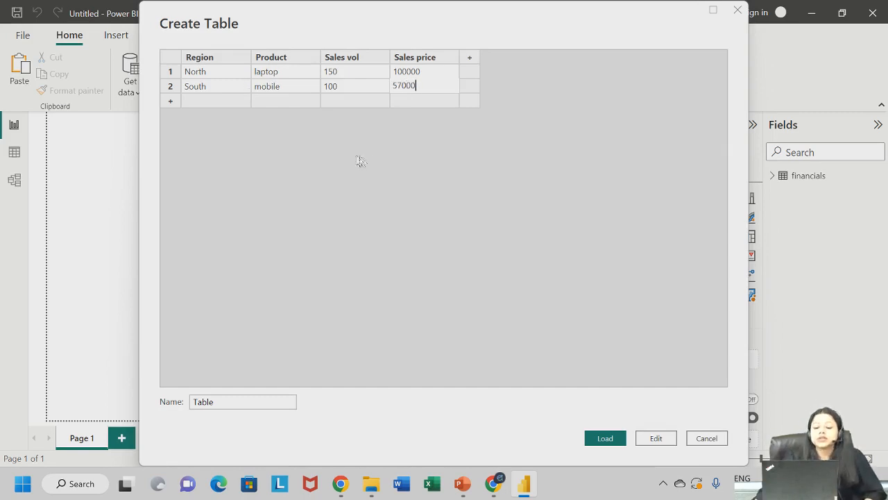
{"action": "key", "text": "Return"}
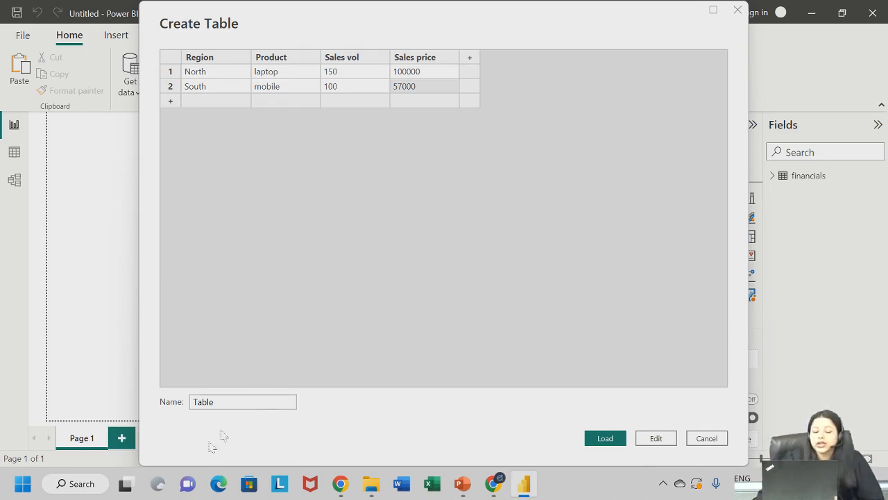
- Name the new table demo data and load it into the model
{"action": "left_click_drag", "start_coordinate": [218, 398], "coordinate": [190, 401]}
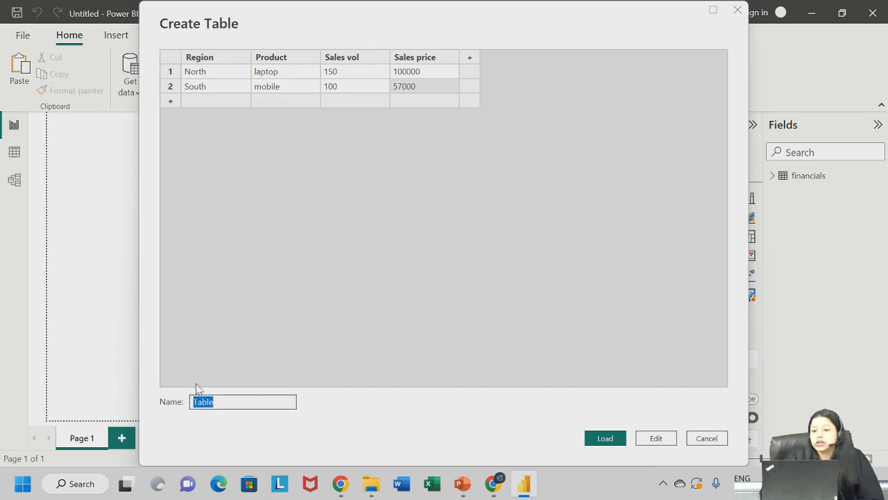
{"action": "type", "text": "sample"}
{"action": "key", "text": "BackSpace"}
{"action": "key", "text": "BackSpace"}
{"action": "key", "text": "BackSpace"}
{"action": "key", "text": "BackSpace"}
{"action": "key", "text": "BackSpace"}
{"action": "key", "text": "BackSpace"}
{"action": "key", "text": "BackSpace"}
{"action": "key", "text": "BackSpace"}
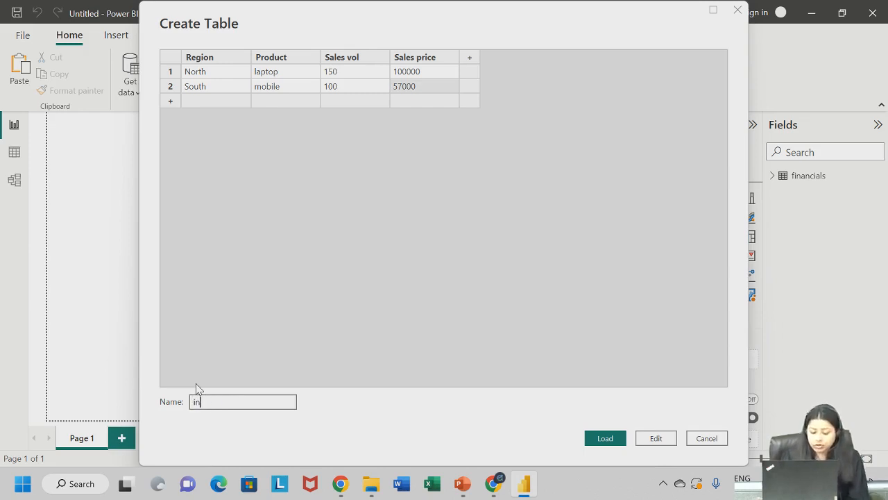
{"action": "type", "text": "demo"}
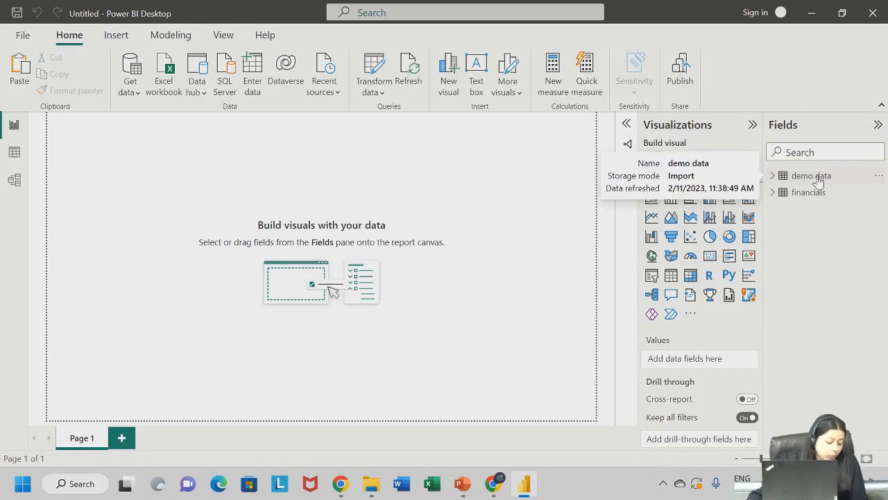
- Expand the demo data table's field list and look at the options available for its fields
{"action": "left_click", "coordinate": [773, 178]}
{"action": "left_click", "coordinate": [774, 179]}
{"action": "left_click", "coordinate": [774, 179]}
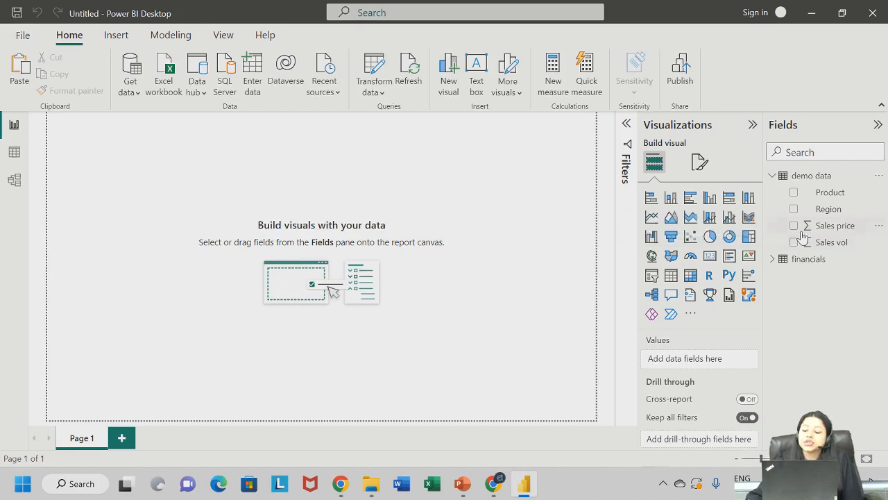
{"action": "left_click", "coordinate": [882, 228]}
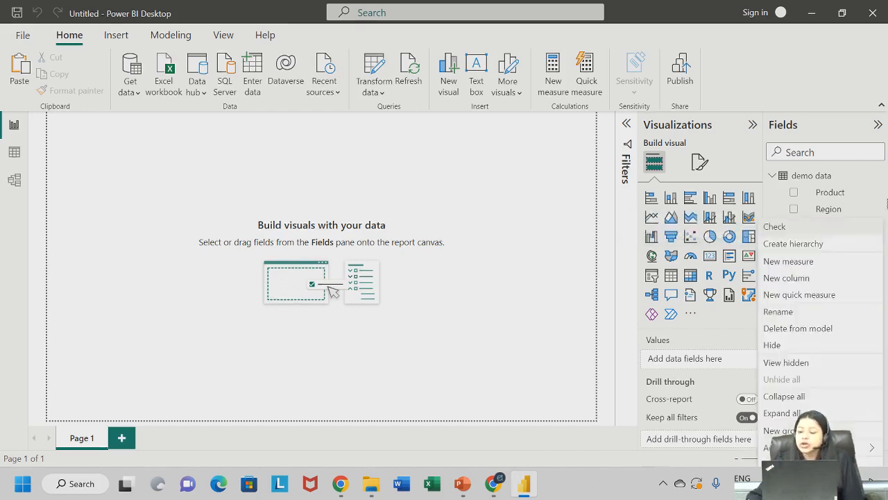
{"action": "left_click", "coordinate": [877, 211]}
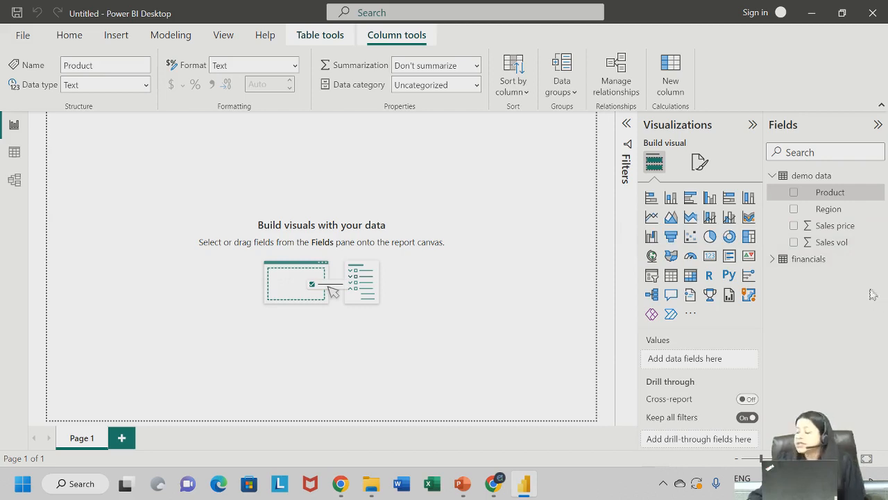
- Build a table visual from demo data's Region, Product, Sales price and Sales vol fields, in that order, and widen it
{"action": "left_click", "coordinate": [794, 193]}
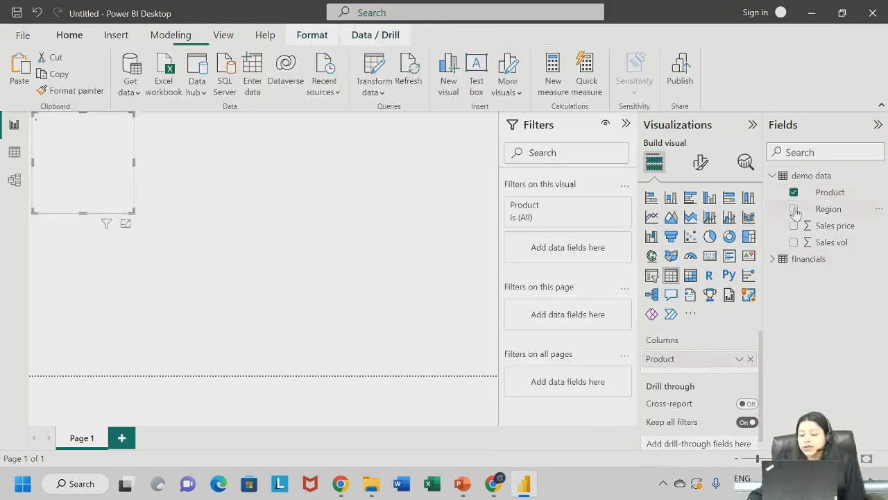
{"action": "left_click", "coordinate": [794, 208]}
{"action": "left_click", "coordinate": [794, 226]}
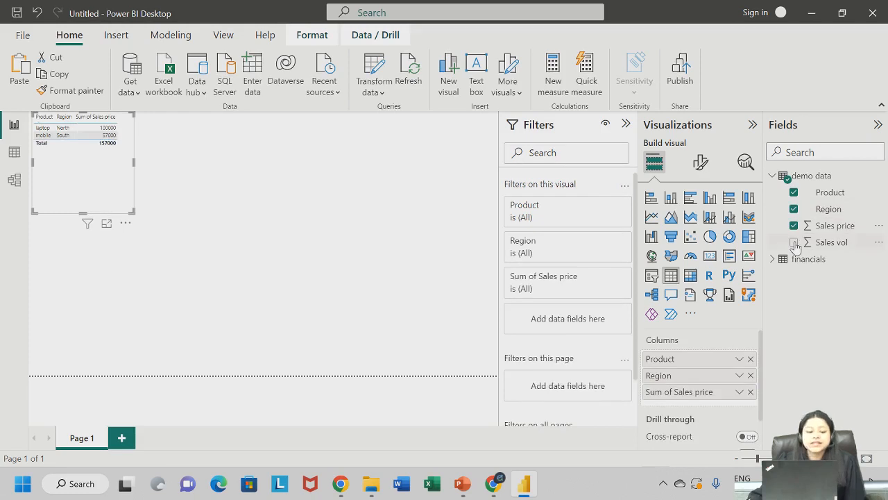
{"action": "left_click", "coordinate": [794, 242]}
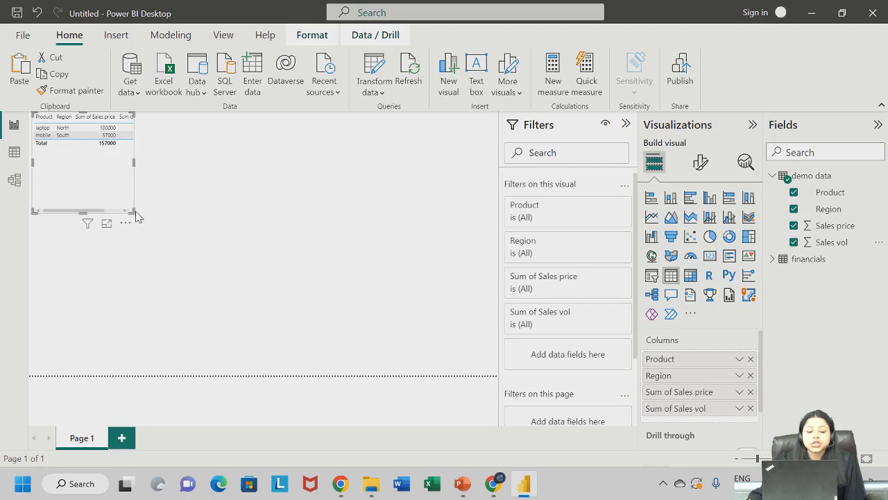
{"action": "left_click_drag", "start_coordinate": [132, 210], "coordinate": [280, 222]}
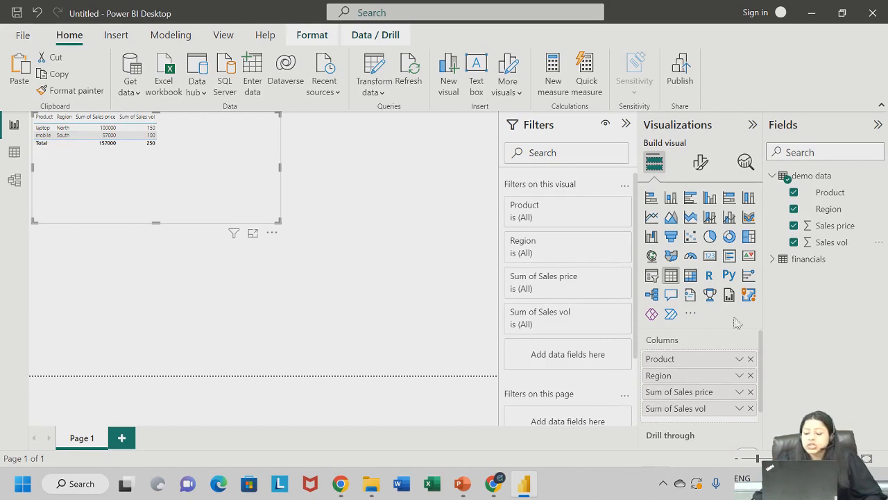
{"action": "left_click_drag", "start_coordinate": [699, 381], "coordinate": [706, 359]}
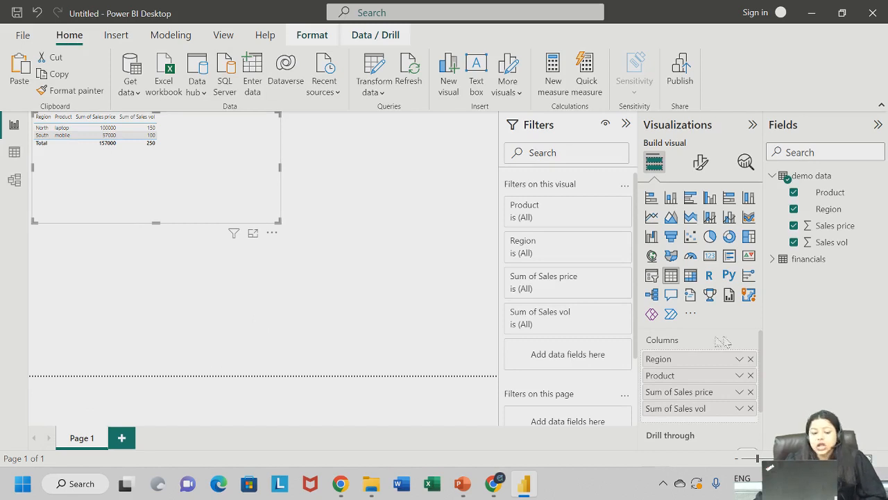
- Rename the report page as demo table
{"action": "double_click", "coordinate": [68, 440]}
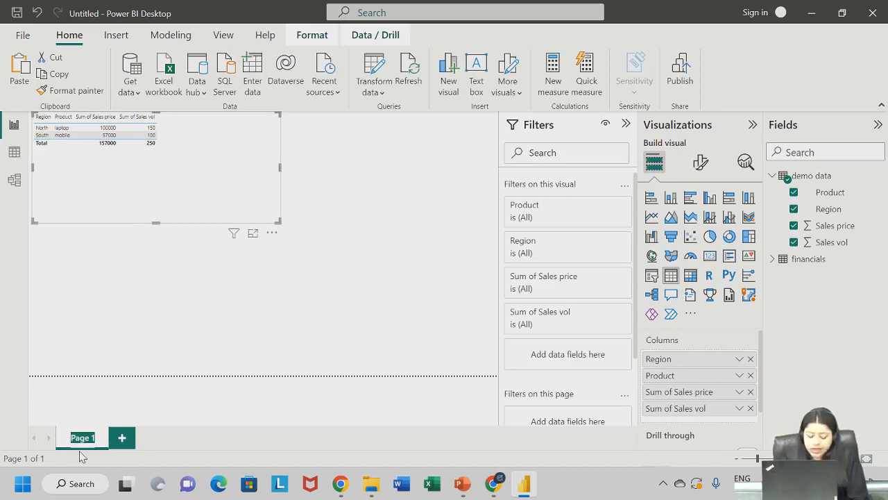
{"action": "type", "text": "ta"}
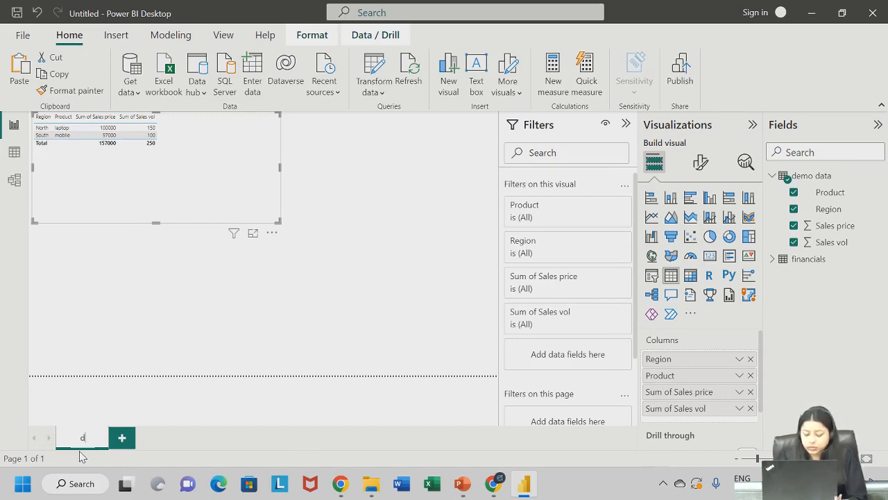
{"action": "type", "text": "ot"}
{"action": "type", "text": "table"}
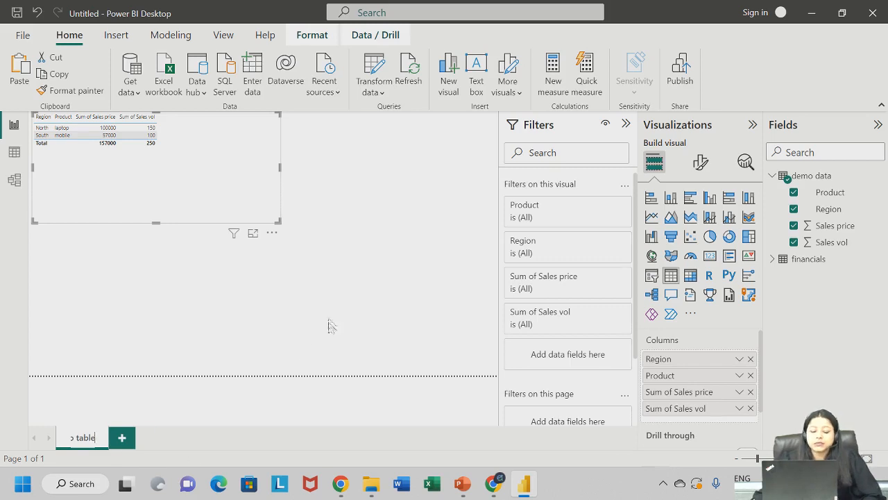
{"action": "left_click", "coordinate": [330, 326]}
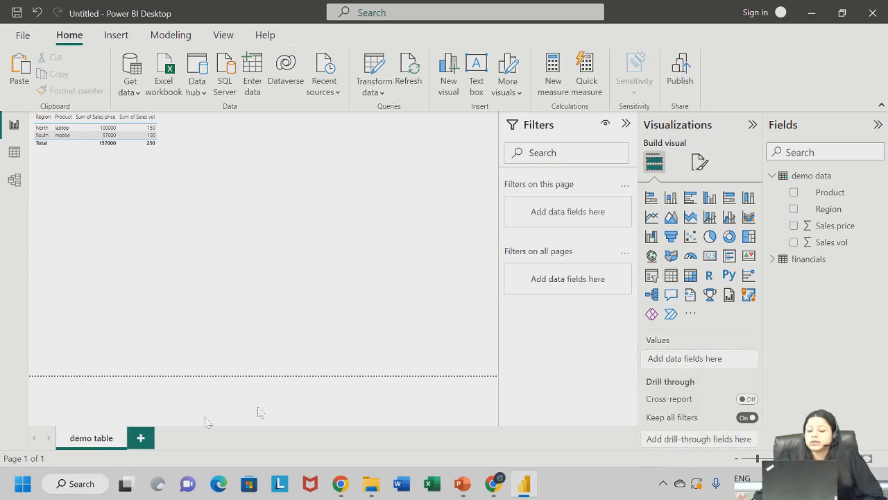
{"action": "double_click", "coordinate": [101, 437]}
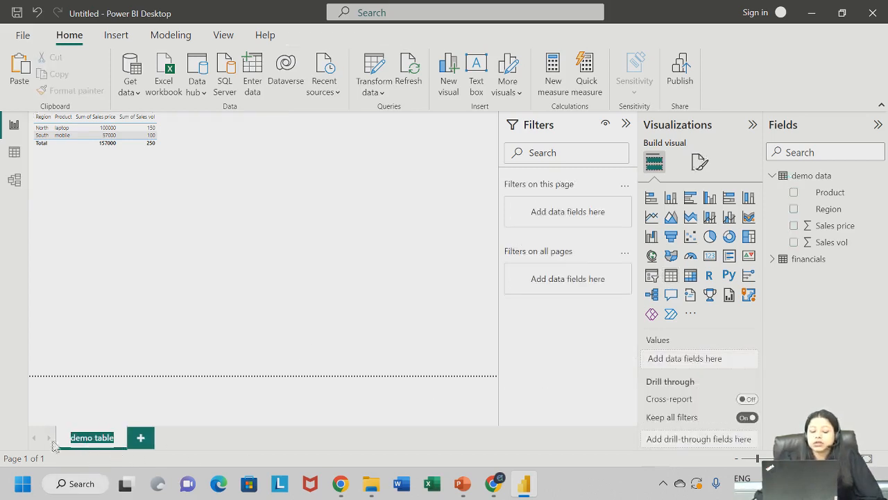
{"action": "key", "text": "Return"}
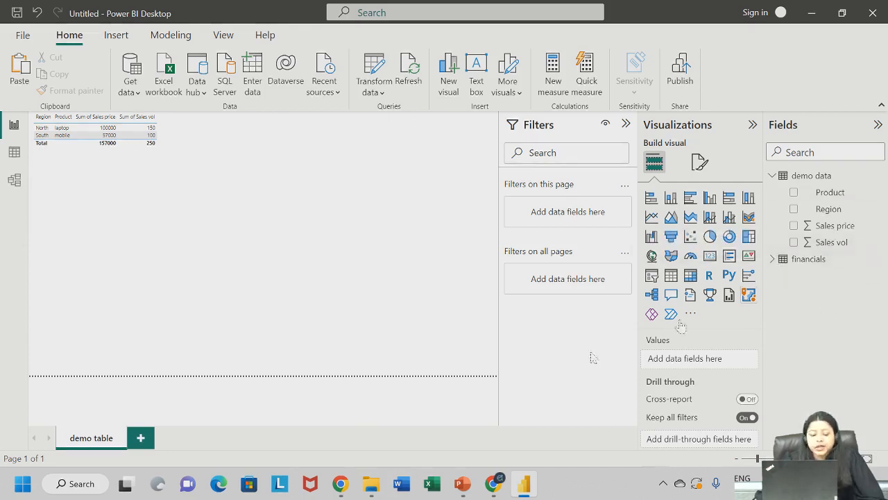
- Add a new report page and show the financials fields, collapsing those of demo data
{"action": "left_click", "coordinate": [141, 439]}
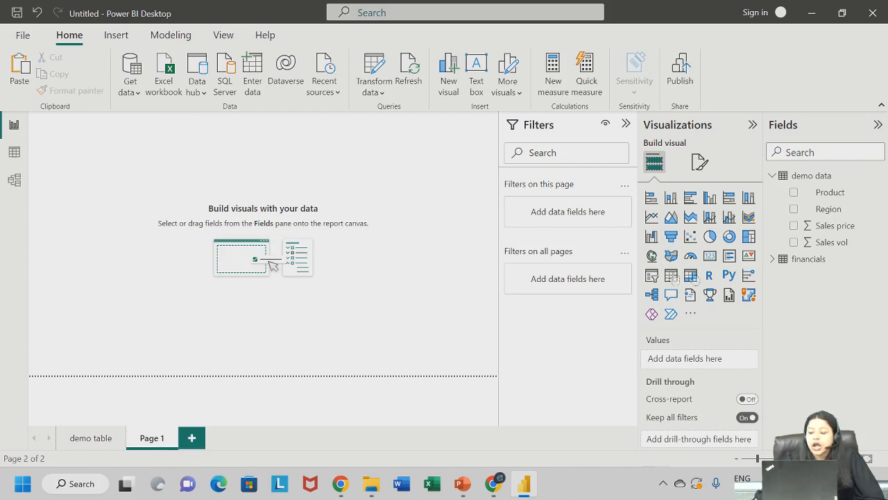
{"action": "left_click", "coordinate": [774, 179]}
{"action": "left_click", "coordinate": [774, 195]}
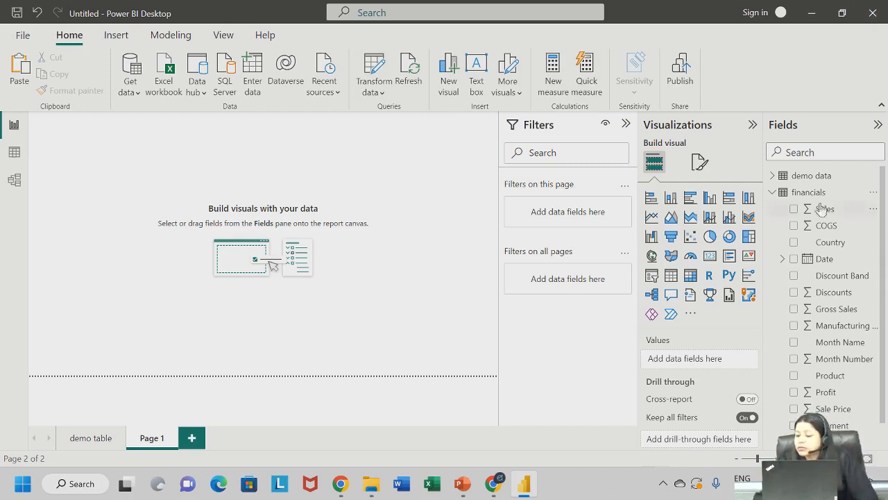
- Build a clustered column chart of financials Sales by Country and Product, and enlarge it to fill most of the page
{"action": "left_click", "coordinate": [795, 214]}
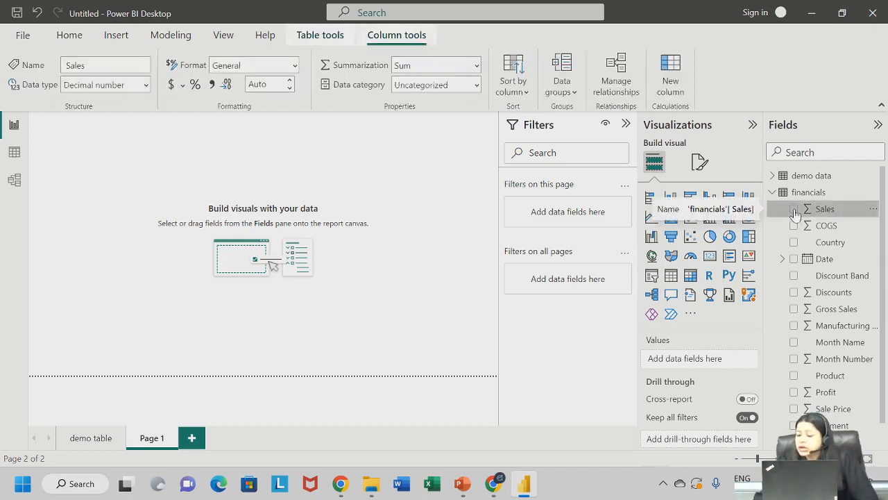
{"action": "left_click", "coordinate": [794, 209]}
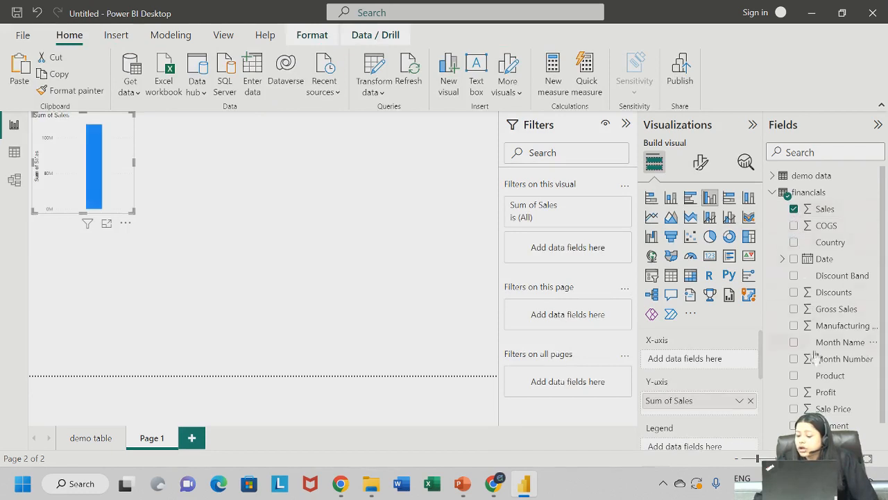
{"action": "left_click", "coordinate": [793, 244]}
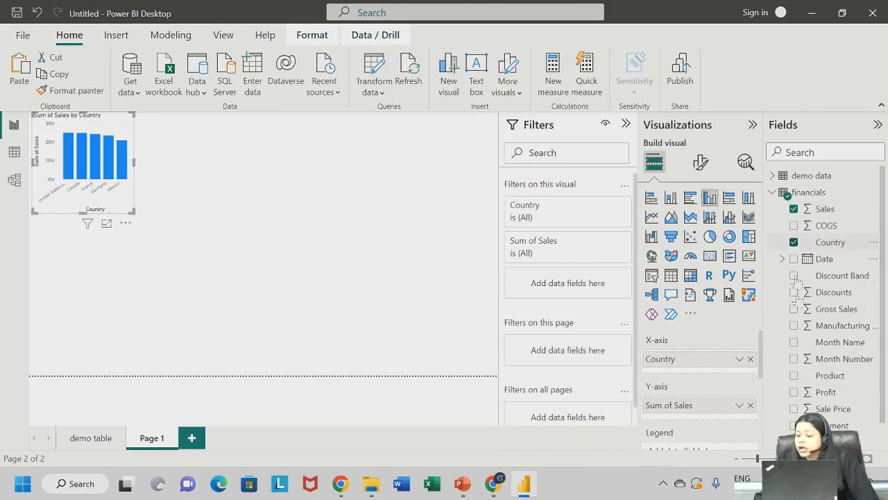
{"action": "scroll", "coordinate": [807, 352], "scroll_direction": "down", "scroll_amount": 1}
{"action": "scroll", "coordinate": [811, 372], "scroll_direction": "up", "scroll_amount": 1}
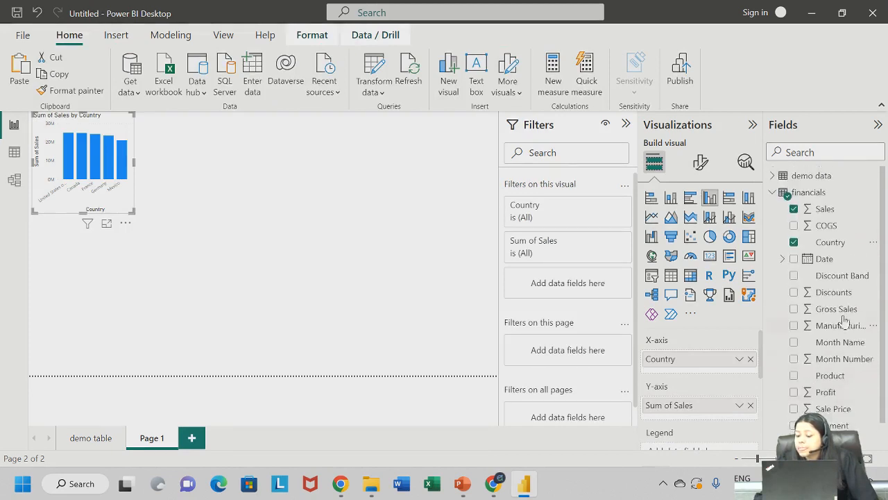
{"action": "left_click", "coordinate": [794, 375]}
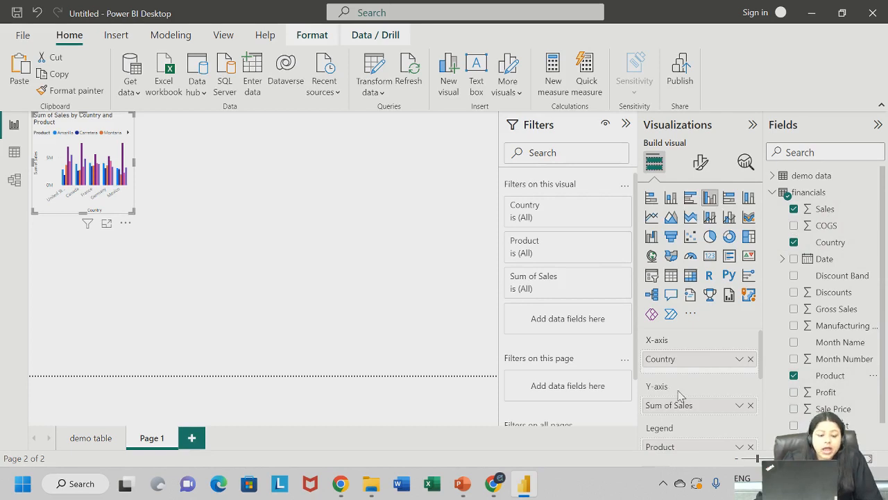
{"action": "left_click_drag", "start_coordinate": [130, 208], "coordinate": [396, 312]}
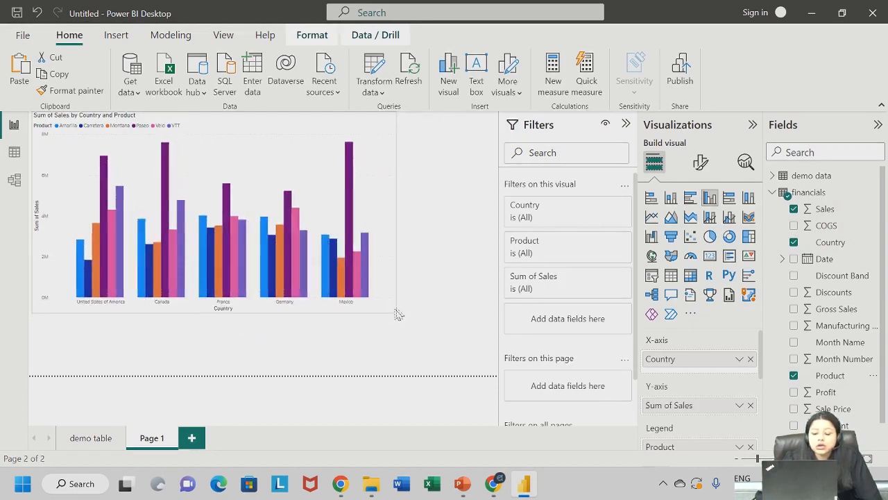
{"action": "left_click", "coordinate": [438, 298]}
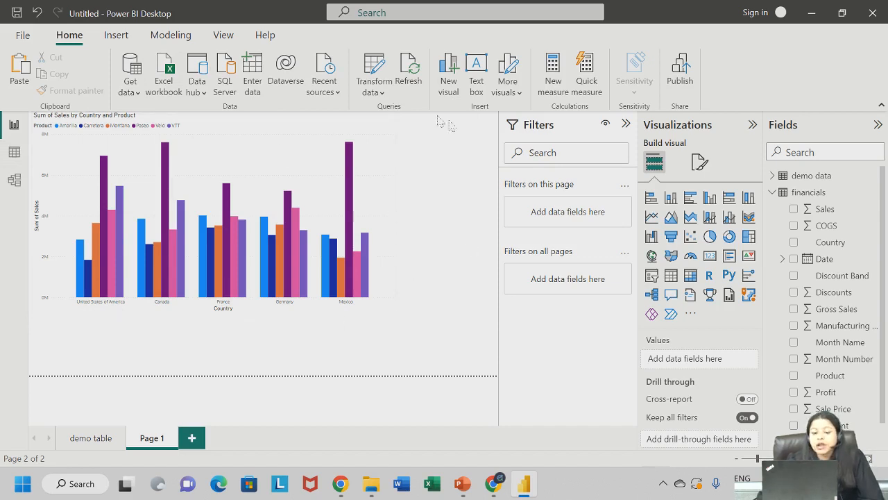
- Delete the column chart and insert an empty table visual on the page instead
{"action": "left_click", "coordinate": [391, 154]}
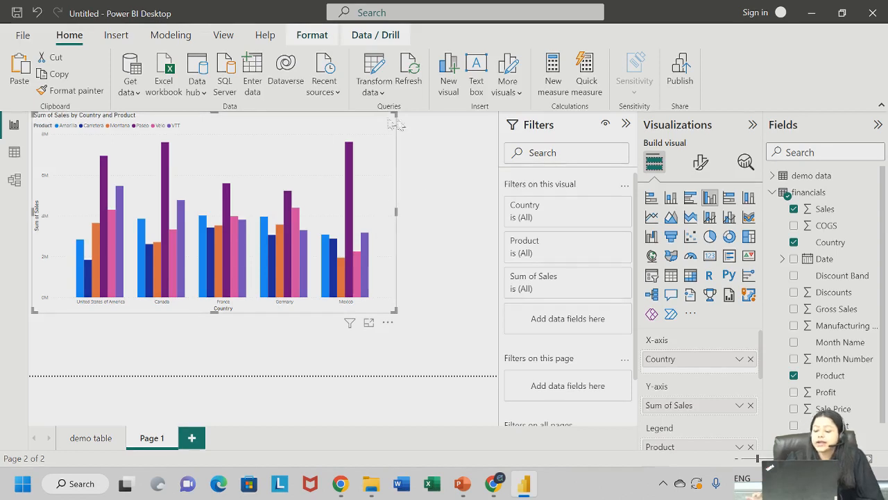
{"action": "key", "text": "Delete"}
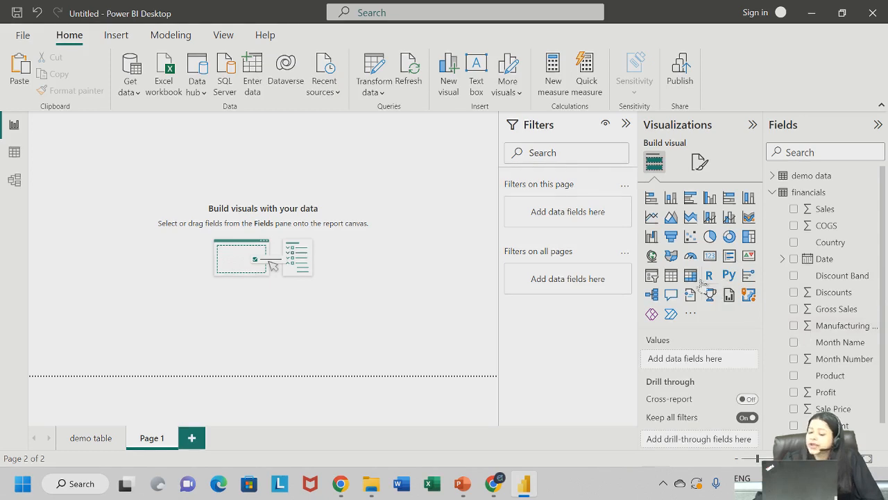
{"action": "left_click", "coordinate": [670, 278]}
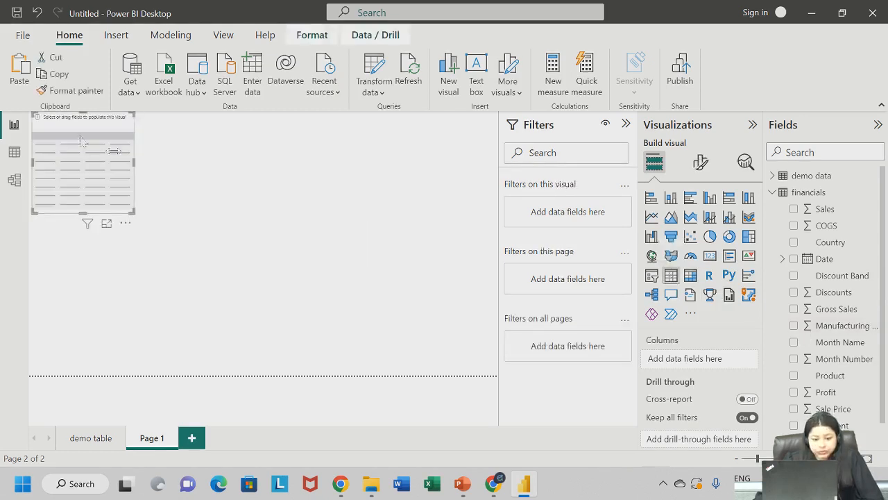
- Enlarge the empty table visual and fill it with the financials fields Country, Product and Sales in that order
{"action": "left_click_drag", "start_coordinate": [131, 210], "coordinate": [270, 274]}
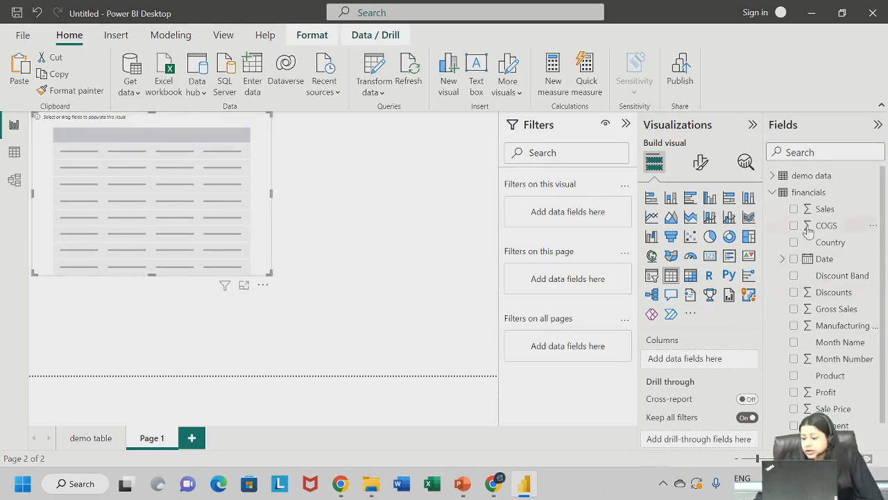
{"action": "left_click", "coordinate": [795, 242]}
{"action": "left_click", "coordinate": [794, 209]}
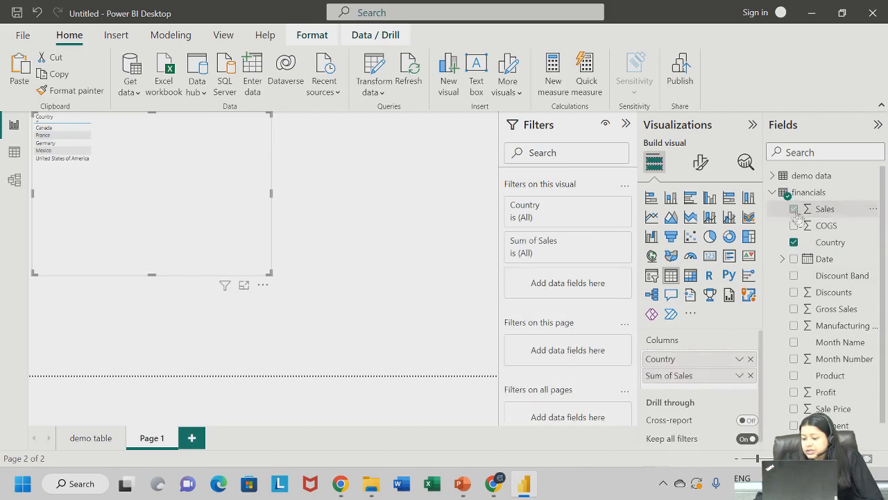
{"action": "left_click", "coordinate": [794, 375]}
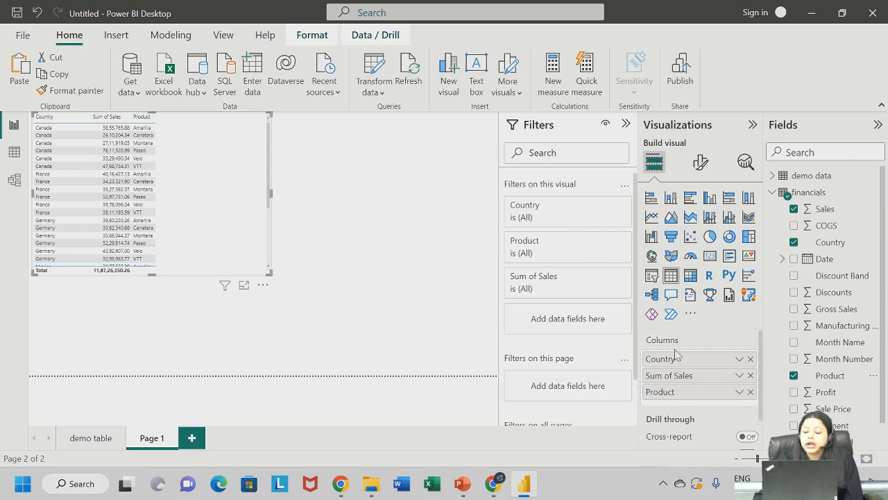
{"action": "left_click_drag", "start_coordinate": [668, 391], "coordinate": [668, 374]}
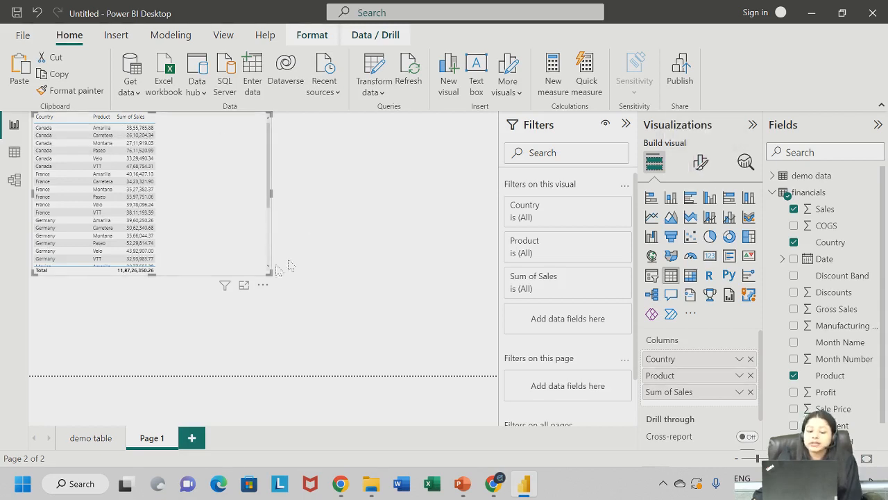
- Examine the Visual and General formatting options available for the table visual
{"action": "left_click", "coordinate": [426, 225]}
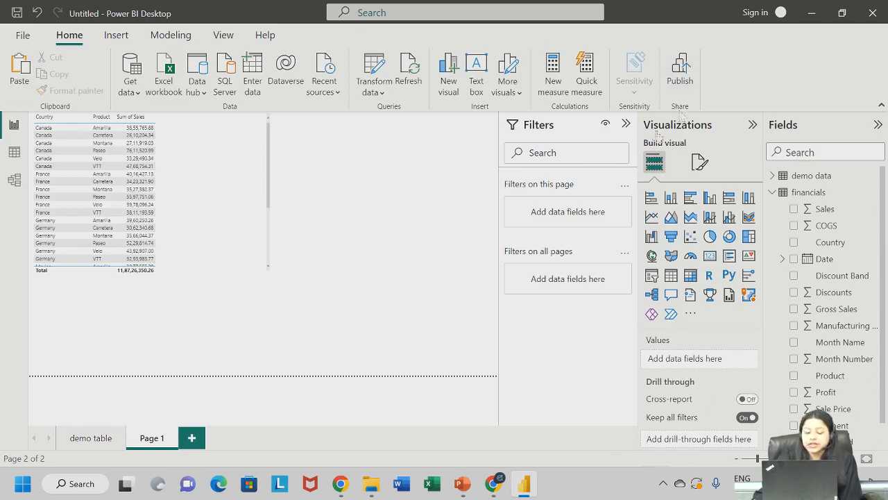
{"action": "left_click", "coordinate": [205, 188]}
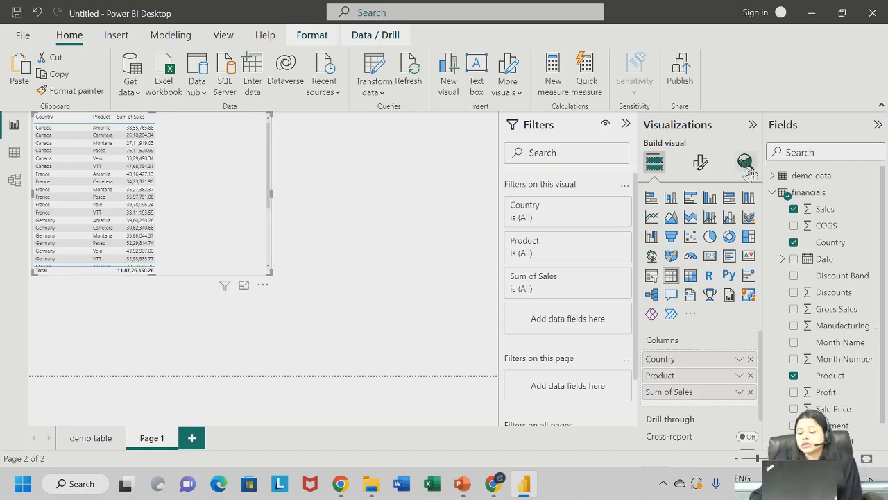
{"action": "left_click", "coordinate": [702, 164]}
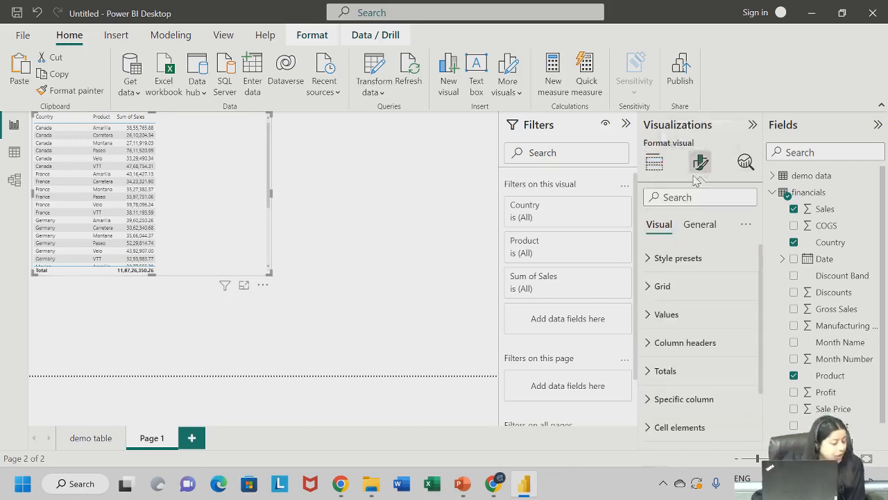
{"action": "scroll", "coordinate": [669, 312], "scroll_direction": "down", "scroll_amount": 2}
{"action": "scroll", "coordinate": [662, 295], "scroll_direction": "up", "scroll_amount": 2}
{"action": "left_click", "coordinate": [700, 225]}
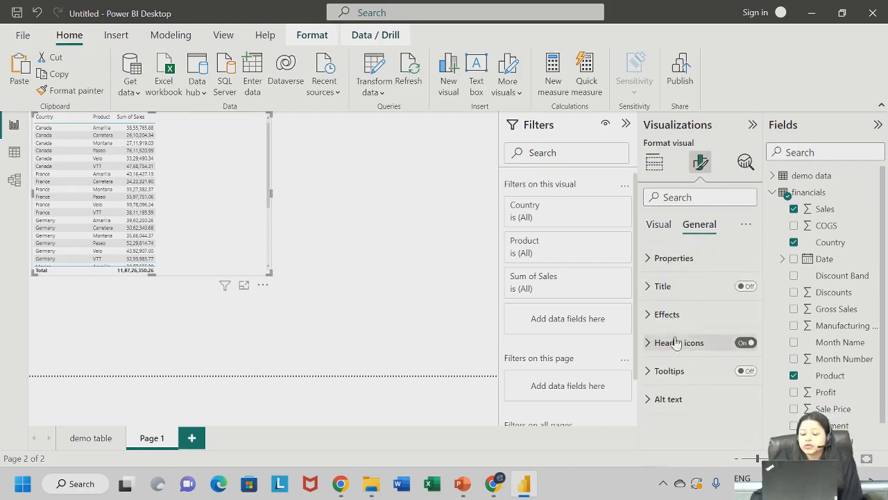
{"action": "left_click", "coordinate": [661, 225]}
{"action": "left_click", "coordinate": [698, 224]}
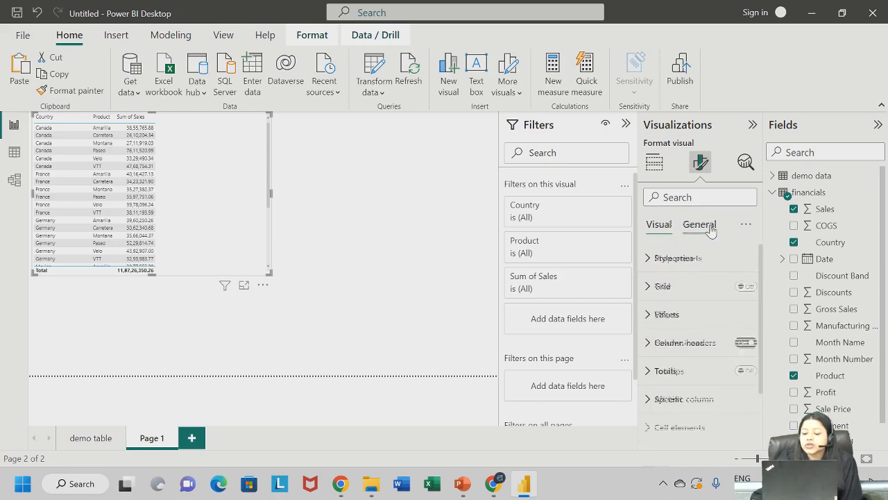
{"action": "left_click", "coordinate": [656, 224]}
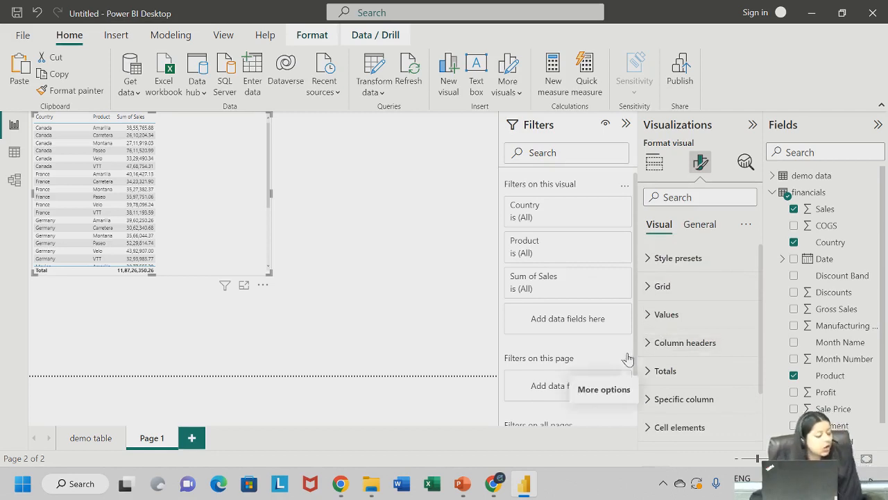
- Try the Minimal, Flashy rows and Sparse style presets on the table
{"action": "left_click", "coordinate": [662, 261]}
{"action": "left_click", "coordinate": [683, 285]}
{"action": "left_click", "coordinate": [682, 286]}
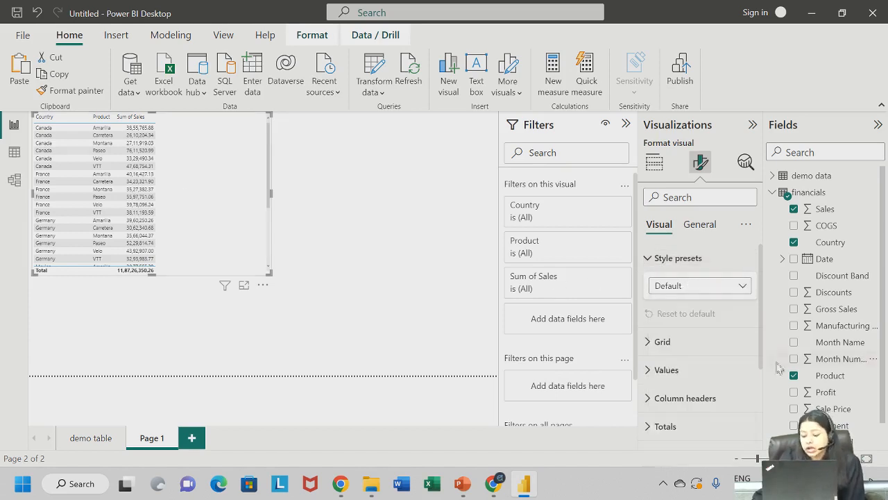
{"action": "left_click", "coordinate": [699, 285]}
{"action": "left_click", "coordinate": [694, 336]}
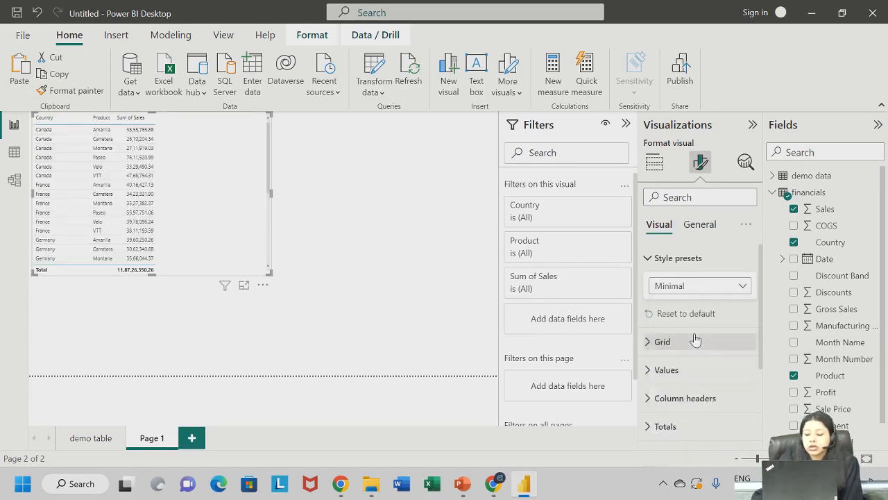
{"action": "left_click", "coordinate": [702, 286]}
{"action": "left_click", "coordinate": [671, 403]}
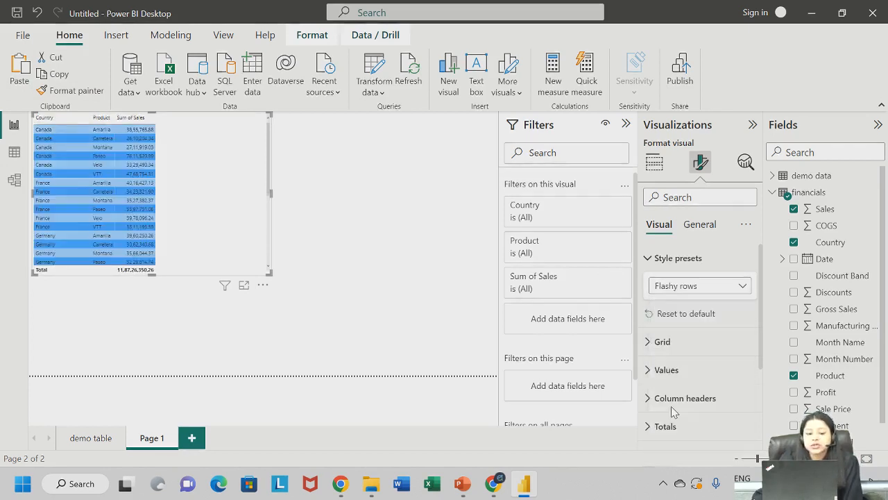
{"action": "left_click", "coordinate": [697, 286]}
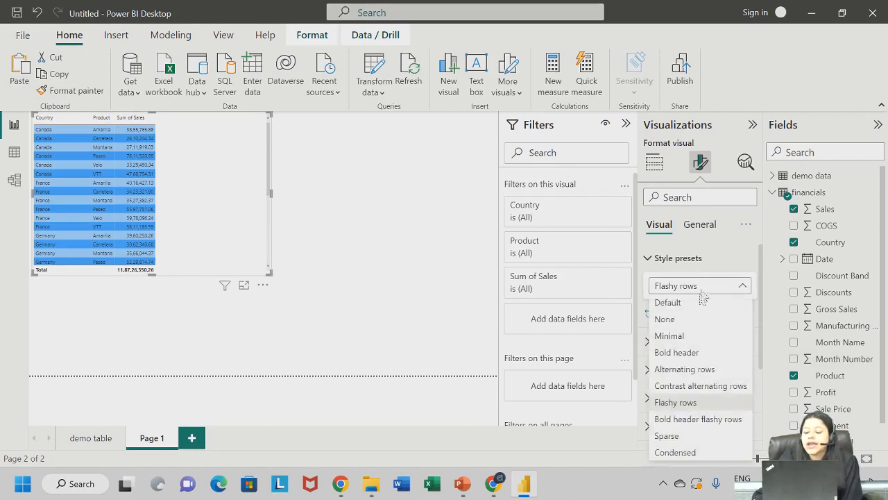
{"action": "left_click", "coordinate": [668, 435]}
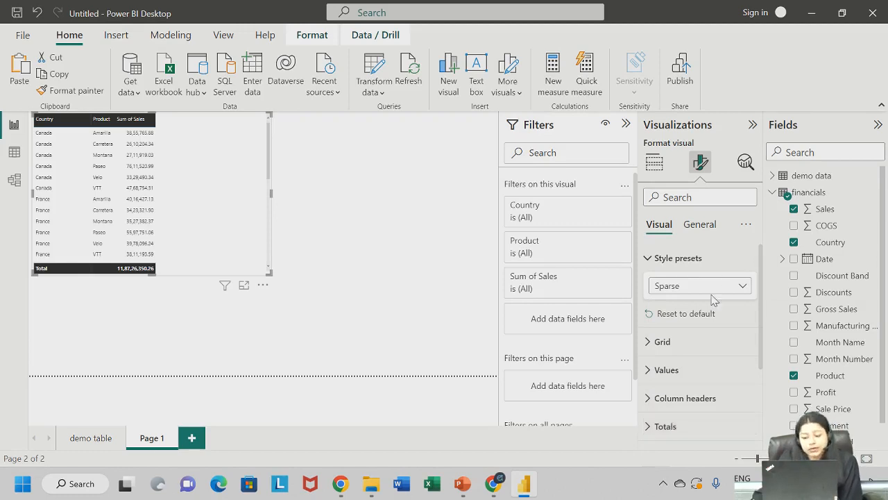
- Try the Bold header flashy rows, Condensed and None style presets, and return the table to the Default preset
{"action": "left_click", "coordinate": [717, 285]}
{"action": "left_click", "coordinate": [701, 419]}
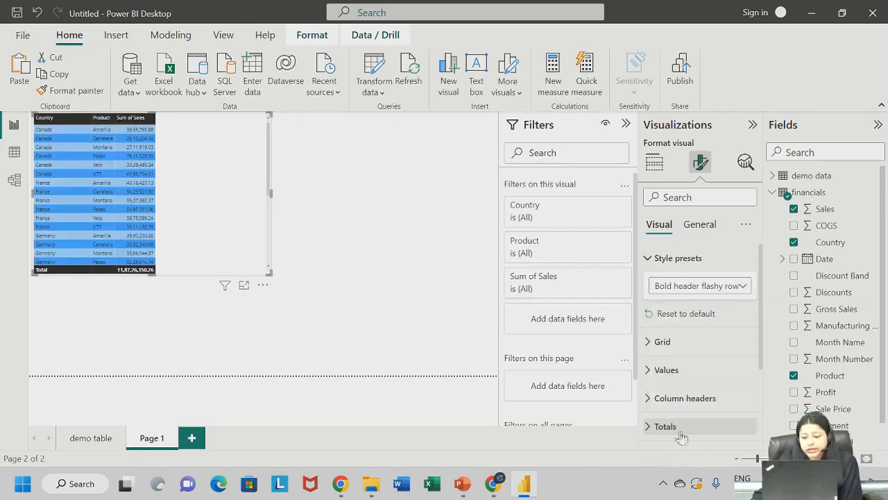
{"action": "left_click", "coordinate": [724, 287]}
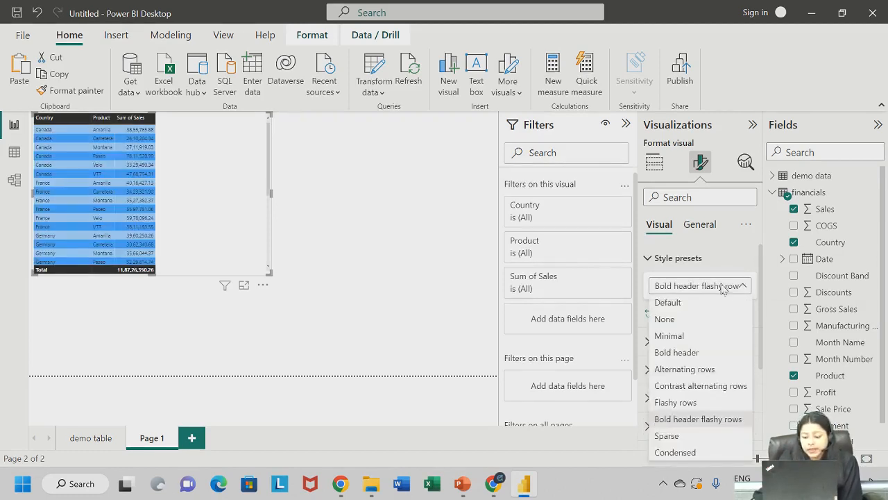
{"action": "left_click", "coordinate": [675, 451]}
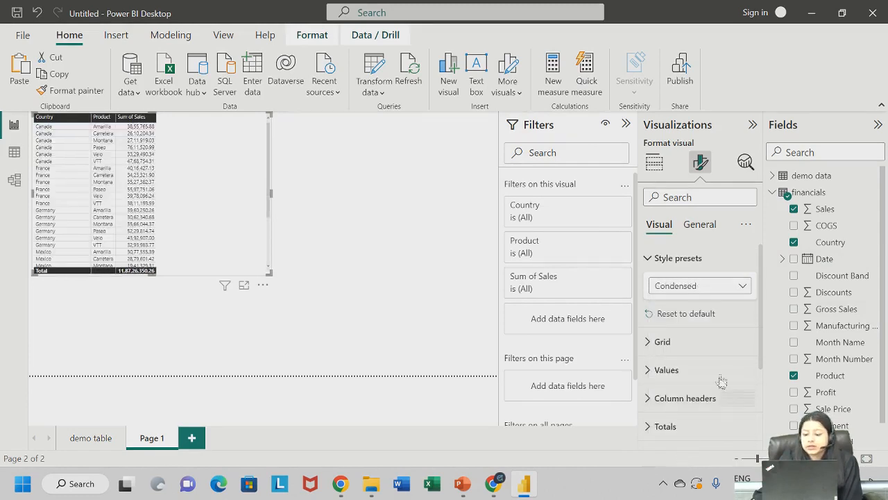
{"action": "left_click", "coordinate": [735, 286]}
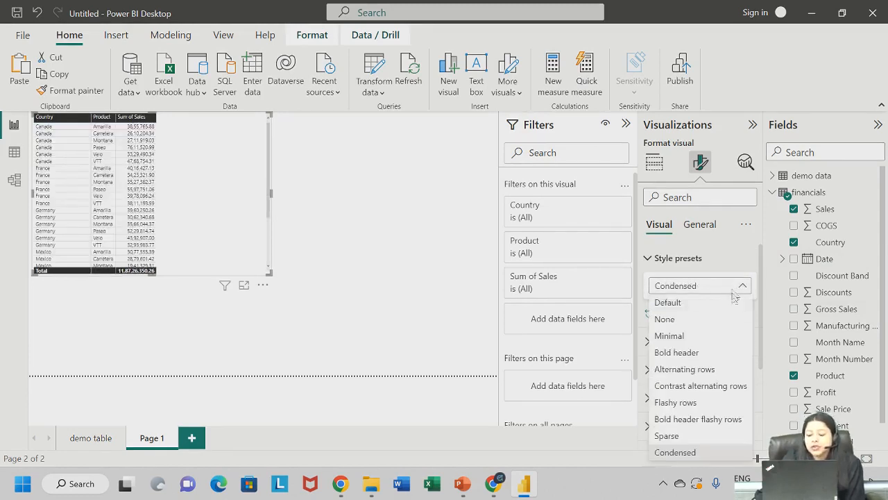
{"action": "left_click", "coordinate": [687, 318]}
{"action": "left_click", "coordinate": [690, 285]}
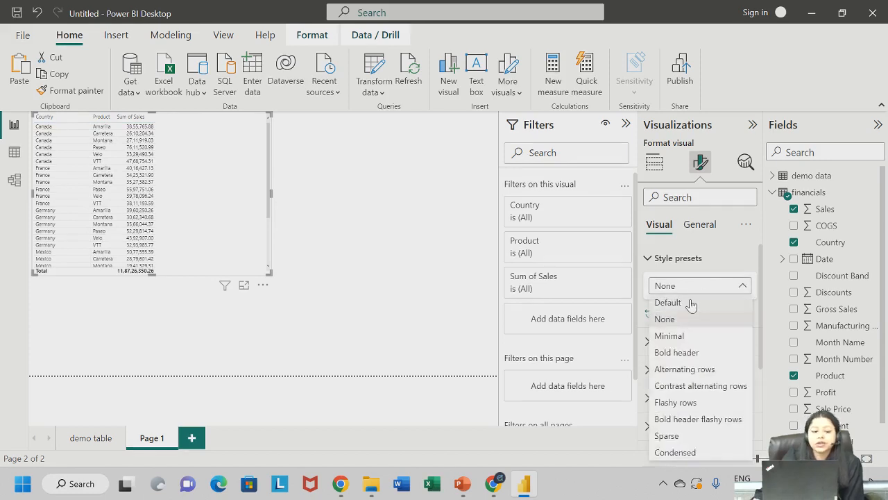
{"action": "left_click", "coordinate": [690, 302]}
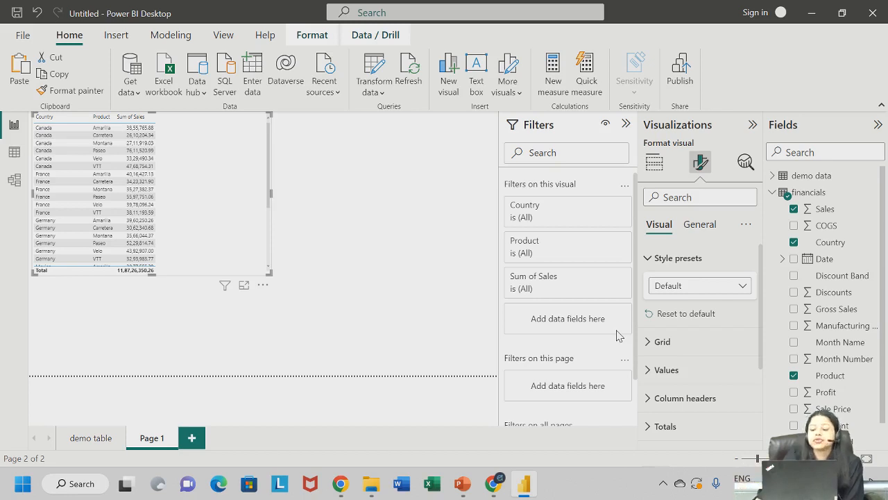
- Apply the Bold header style preset to the table and reset the style presets to default
{"action": "left_click", "coordinate": [718, 290]}
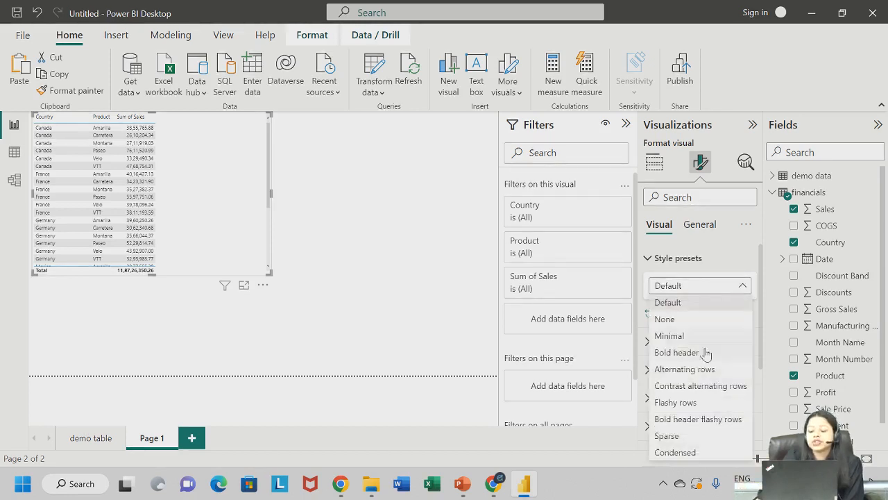
{"action": "left_click", "coordinate": [705, 353]}
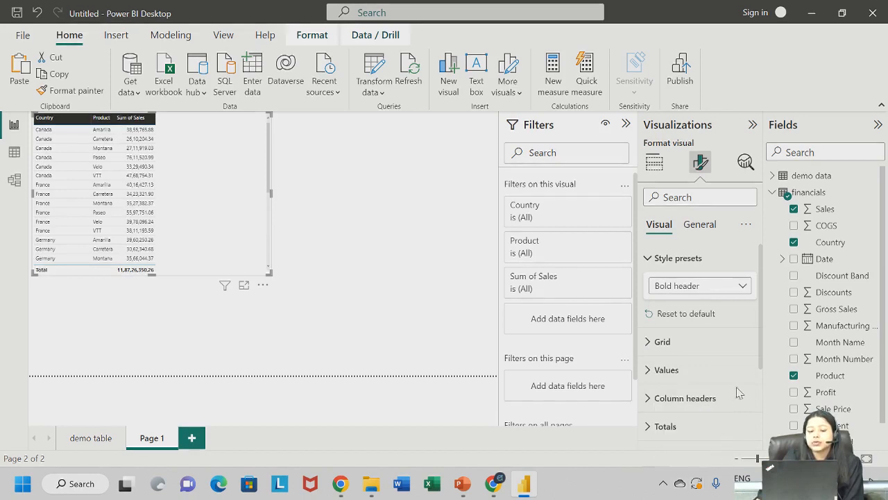
{"action": "left_click", "coordinate": [708, 314]}
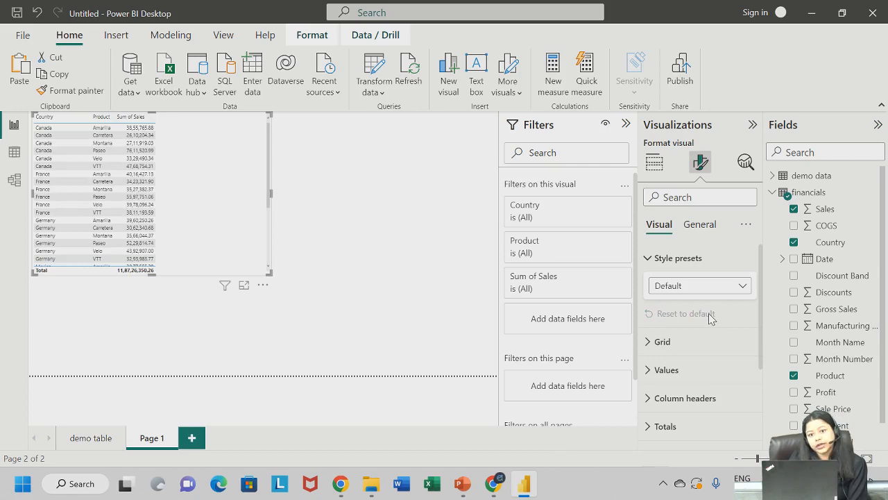
- Turn the table's horizontal gridlines off and back on to compare the effect
{"action": "left_click", "coordinate": [680, 260]}
{"action": "left_click", "coordinate": [670, 286]}
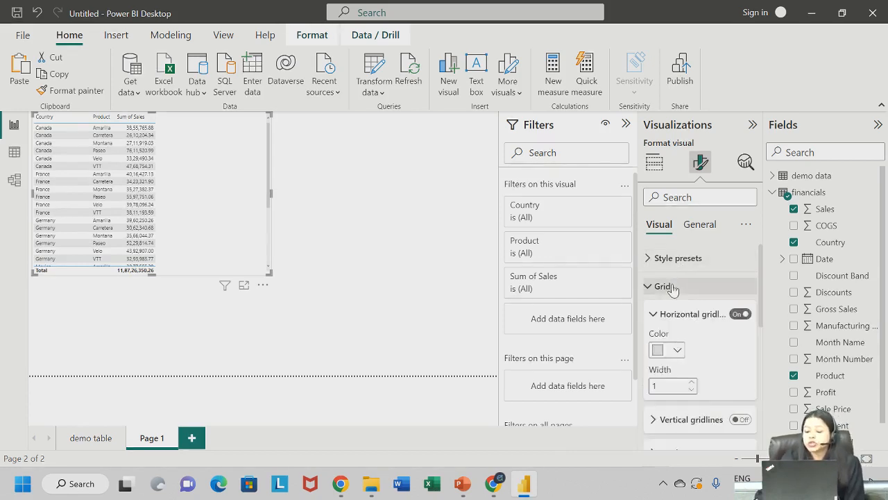
{"action": "scroll", "coordinate": [671, 288], "scroll_direction": "down", "scroll_amount": 1}
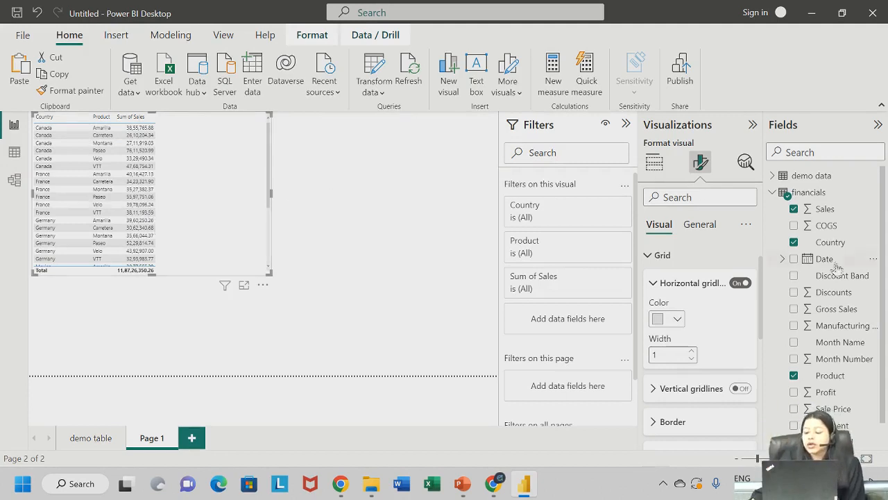
{"action": "left_click", "coordinate": [741, 283]}
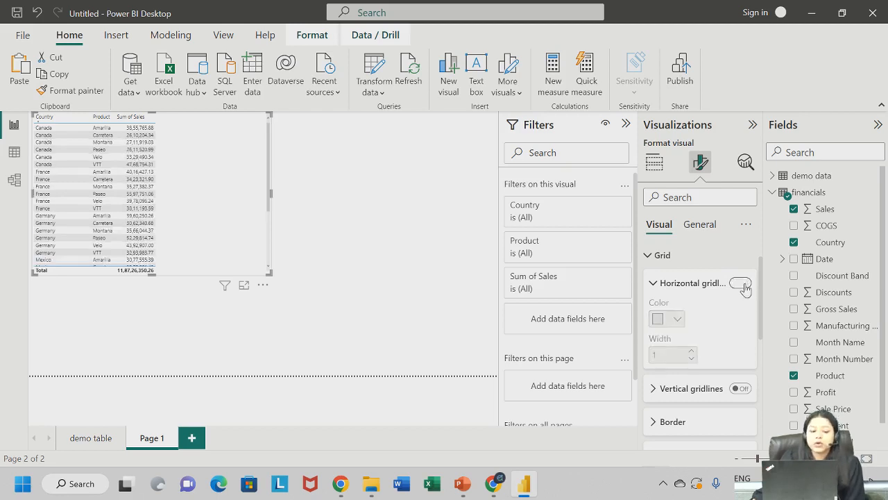
{"action": "left_click", "coordinate": [741, 284]}
{"action": "left_click", "coordinate": [741, 283]}
{"action": "left_click", "coordinate": [741, 284]}
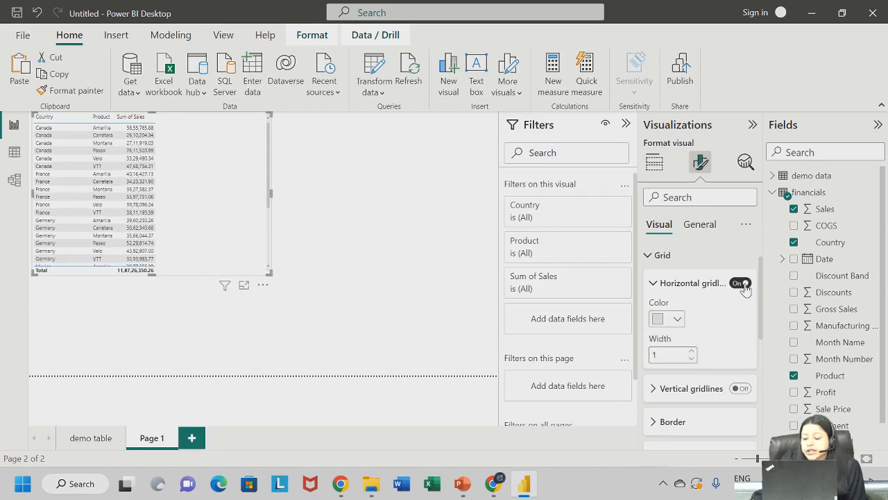
- Color the table's horizontal gridlines black, and try a width of 2 before returning it to 1
{"action": "left_click", "coordinate": [677, 320]}
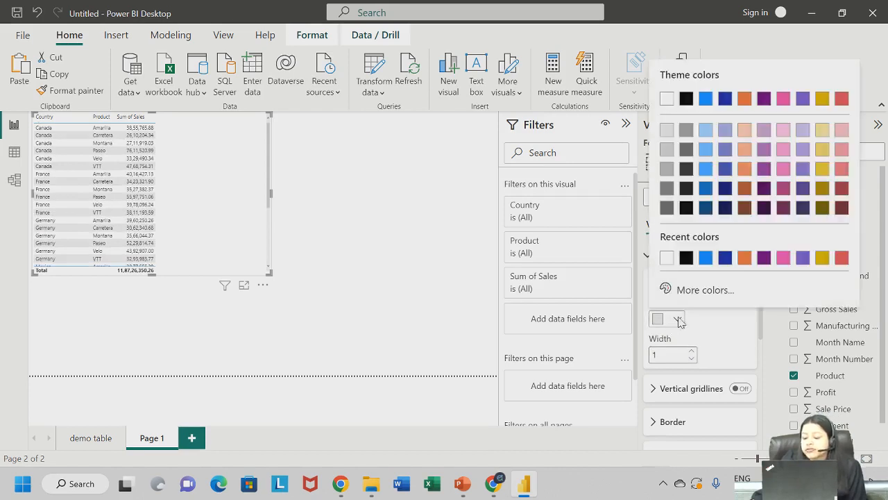
{"action": "left_click", "coordinate": [687, 261]}
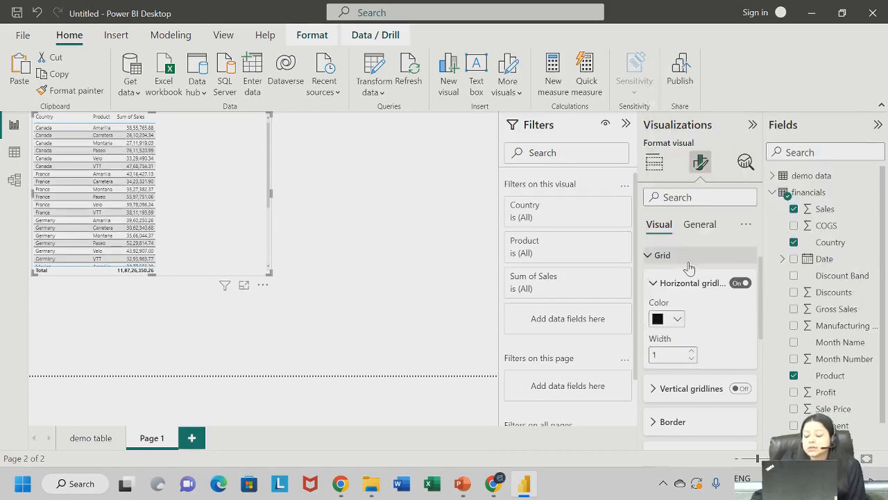
{"action": "left_click", "coordinate": [692, 351]}
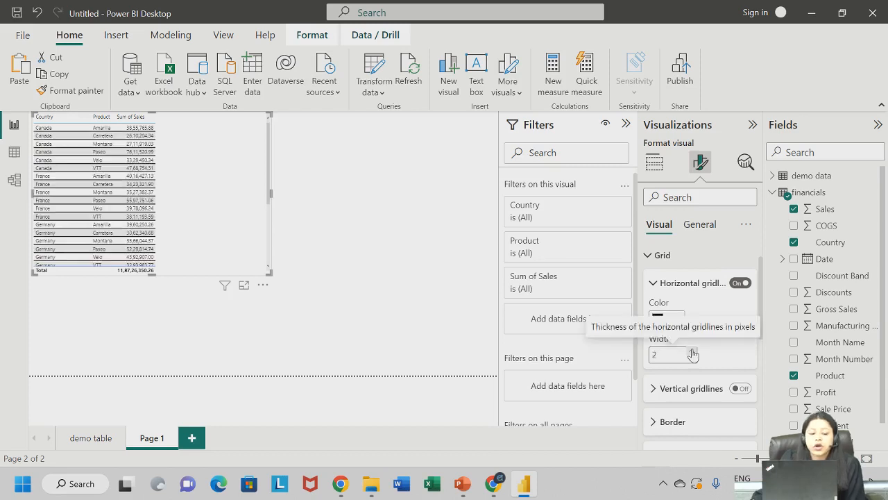
{"action": "left_click", "coordinate": [692, 358]}
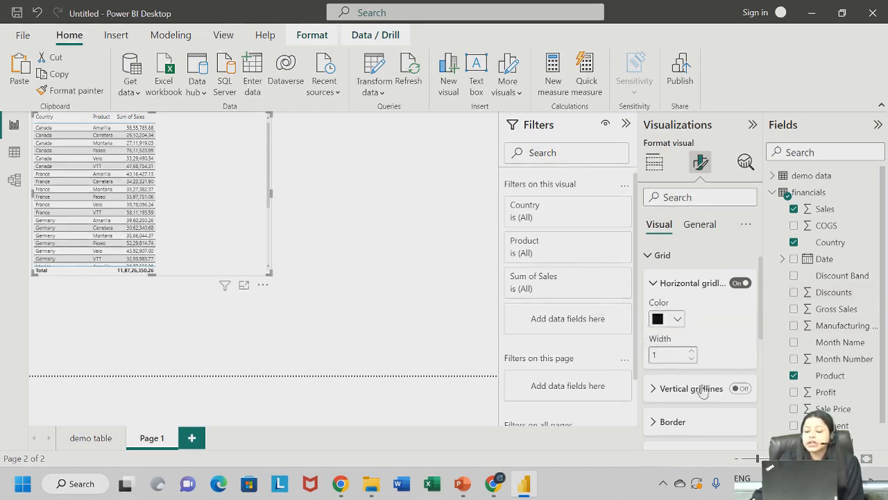
- Turn on the table's vertical gridlines in black, trying a larger width before returning it to 1
{"action": "scroll", "coordinate": [702, 372], "scroll_direction": "down", "scroll_amount": 1}
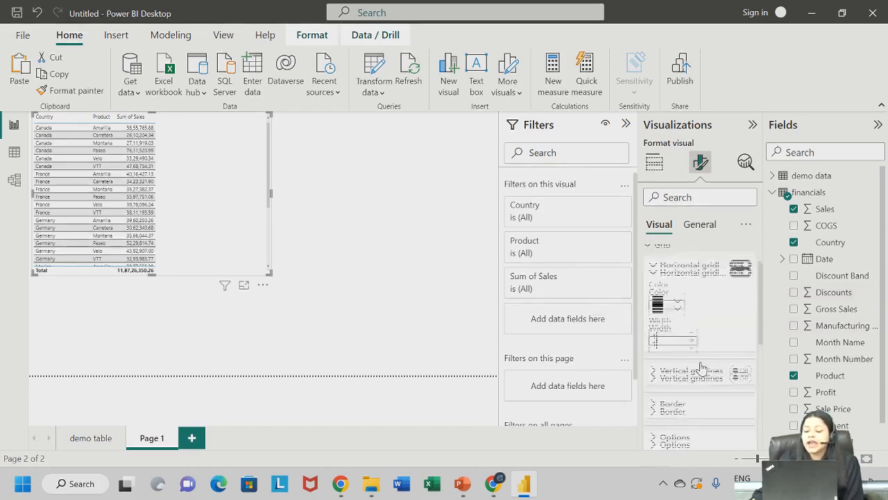
{"action": "left_click", "coordinate": [685, 358]}
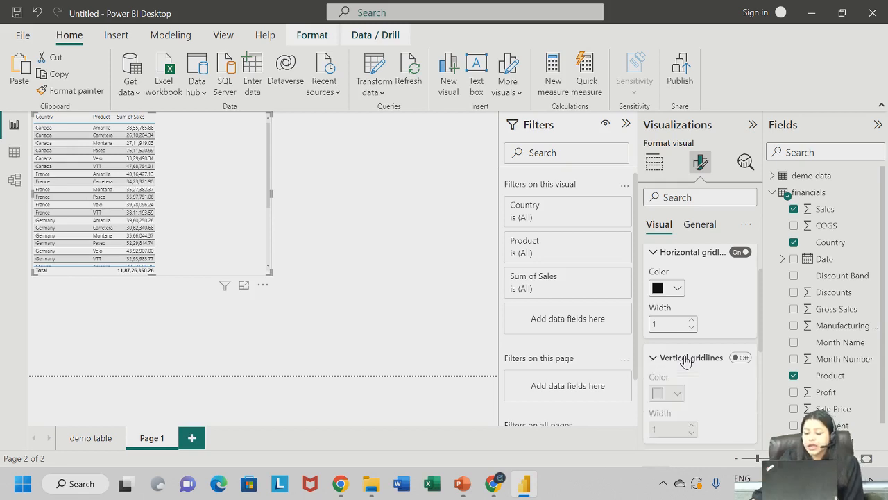
{"action": "scroll", "coordinate": [686, 358], "scroll_direction": "down", "scroll_amount": 2}
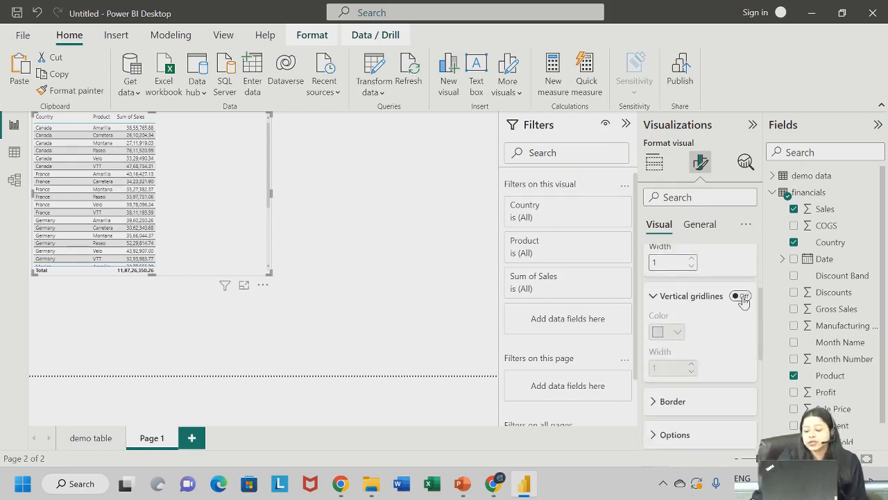
{"action": "left_click", "coordinate": [741, 296]}
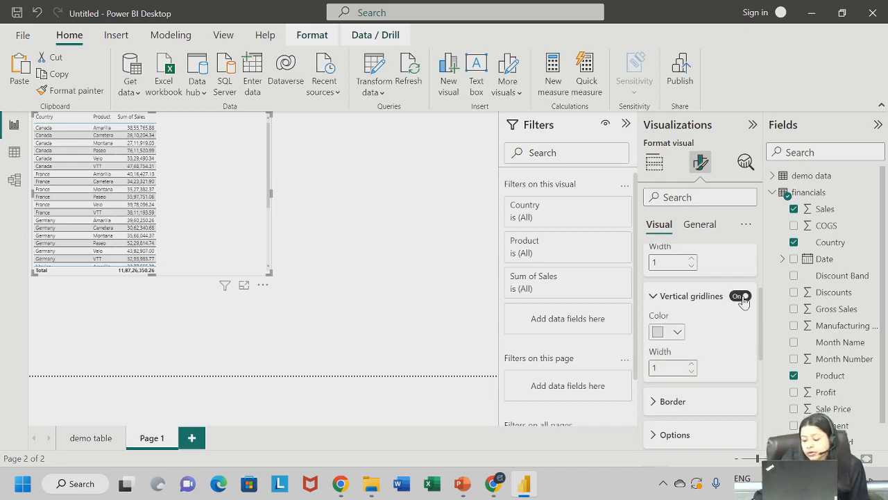
{"action": "left_click", "coordinate": [676, 333]}
{"action": "left_click", "coordinate": [666, 272]}
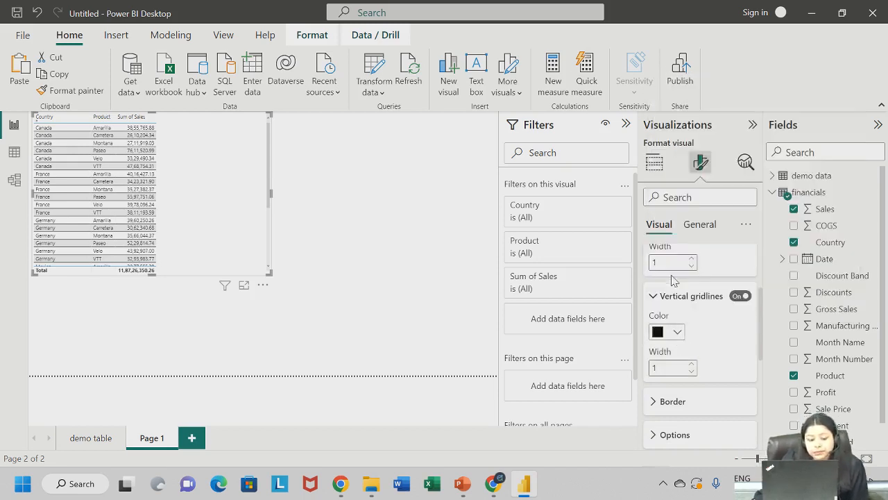
{"action": "left_click", "coordinate": [691, 364]}
{"action": "left_click", "coordinate": [692, 372]}
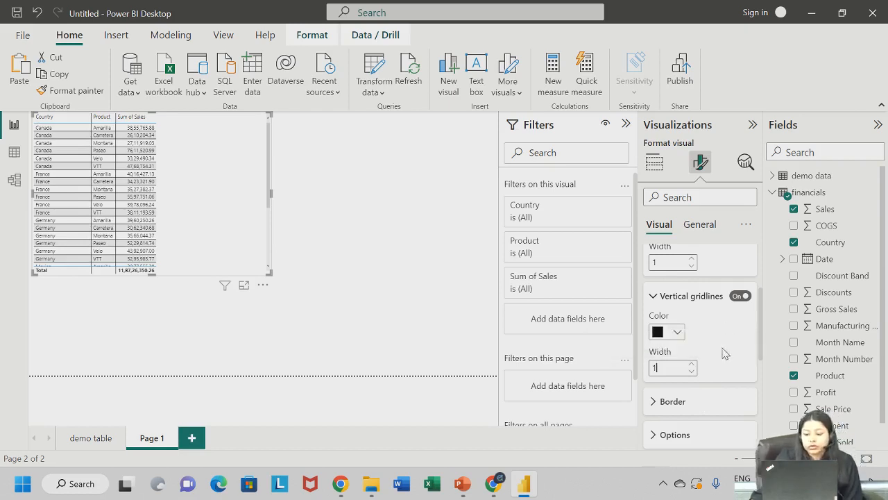
{"action": "scroll", "coordinate": [721, 352], "scroll_direction": "up", "scroll_amount": 3}
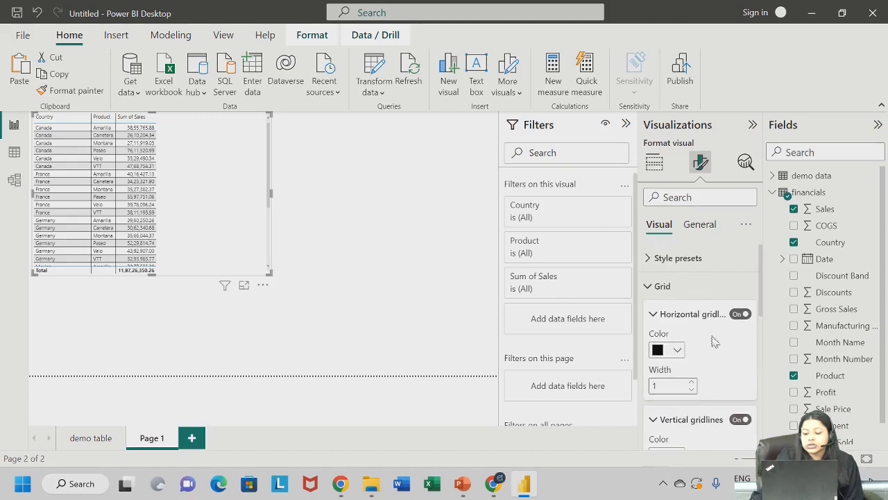
{"action": "left_click", "coordinate": [663, 286]}
- Make the table visual slightly taller and set its values' font size to 15 after trying 17
{"action": "scroll", "coordinate": [669, 288], "scroll_direction": "down", "scroll_amount": 1}
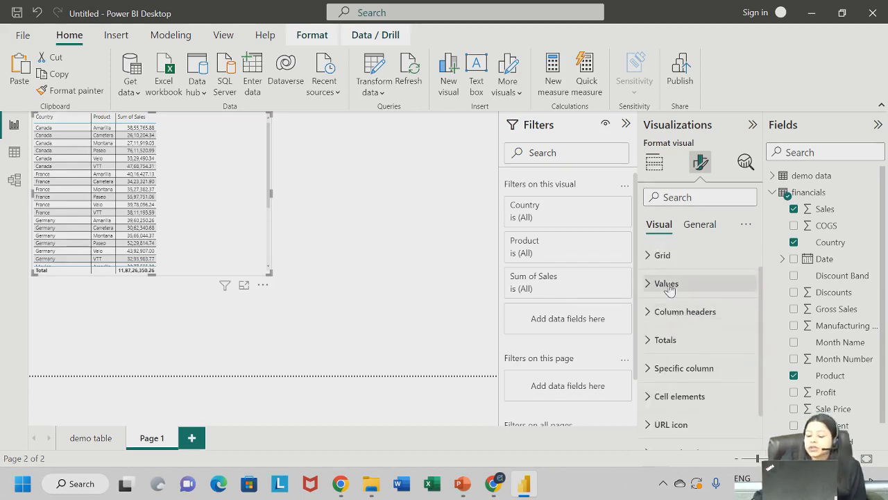
{"action": "left_click", "coordinate": [668, 285]}
{"action": "scroll", "coordinate": [698, 323], "scroll_direction": "down", "scroll_amount": 1}
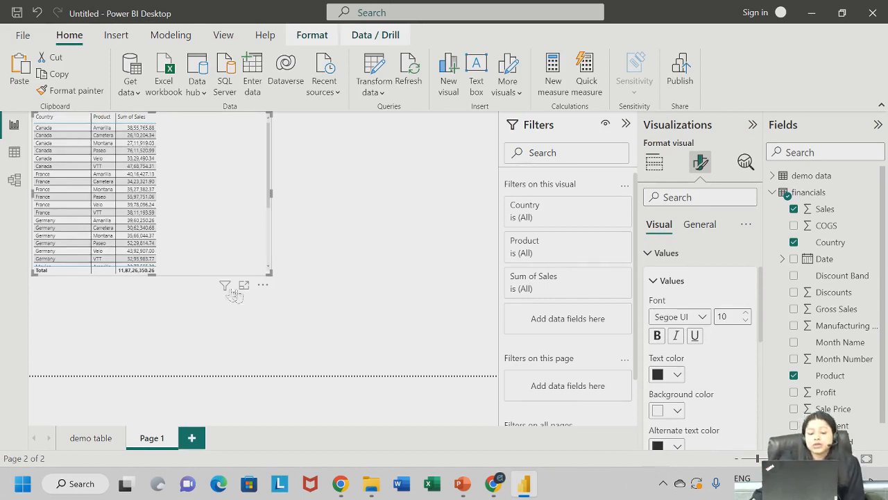
{"action": "mouse_move", "coordinate": [269, 272]}
{"action": "left_mouse_down"}
{"action": "mouse_move", "coordinate": [354, 365]}
{"action": "mouse_move", "coordinate": [301, 303]}
{"action": "mouse_move", "coordinate": [291, 318]}
{"action": "mouse_move", "coordinate": [295, 292]}
{"action": "mouse_move", "coordinate": [271, 288]}
{"action": "left_mouse_up"}
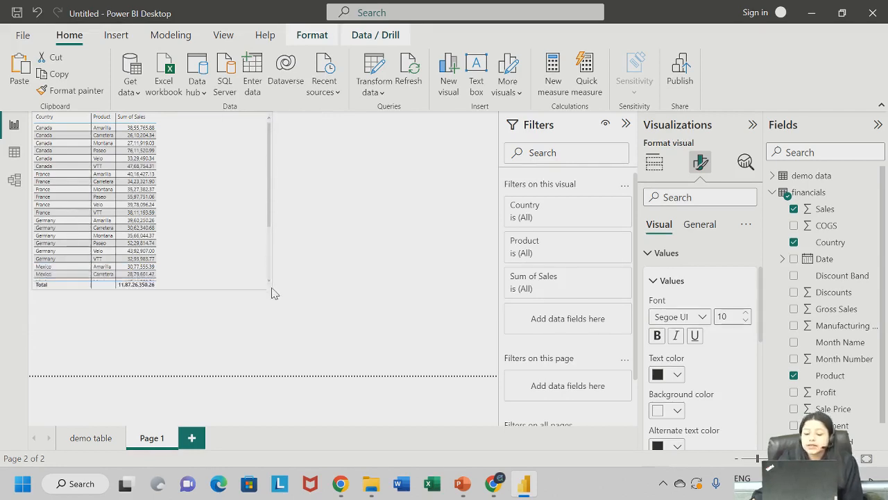
{"action": "left_click", "coordinate": [746, 313]}
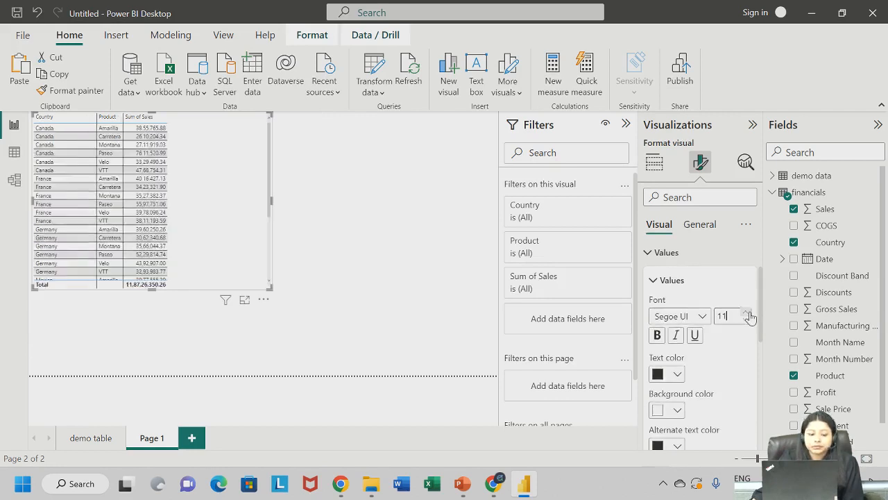
{"action": "left_click", "coordinate": [746, 313]}
{"action": "left_click", "coordinate": [746, 313]}
{"action": "left_click", "coordinate": [747, 313]}
{"action": "left_click", "coordinate": [746, 312]}
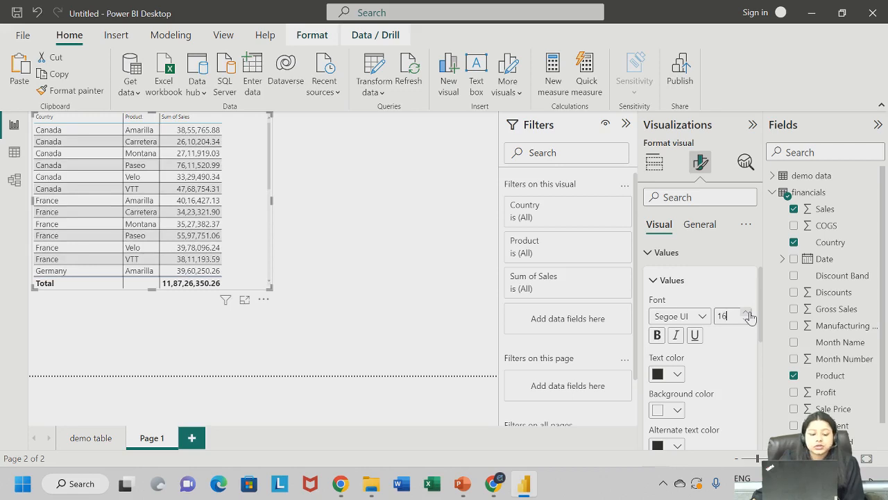
{"action": "left_click", "coordinate": [747, 313]}
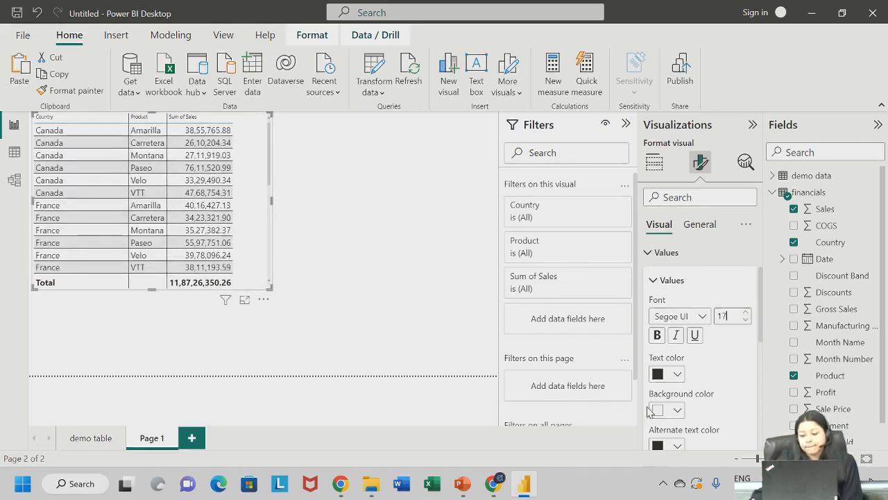
{"action": "left_click", "coordinate": [744, 319]}
{"action": "left_click", "coordinate": [744, 319]}
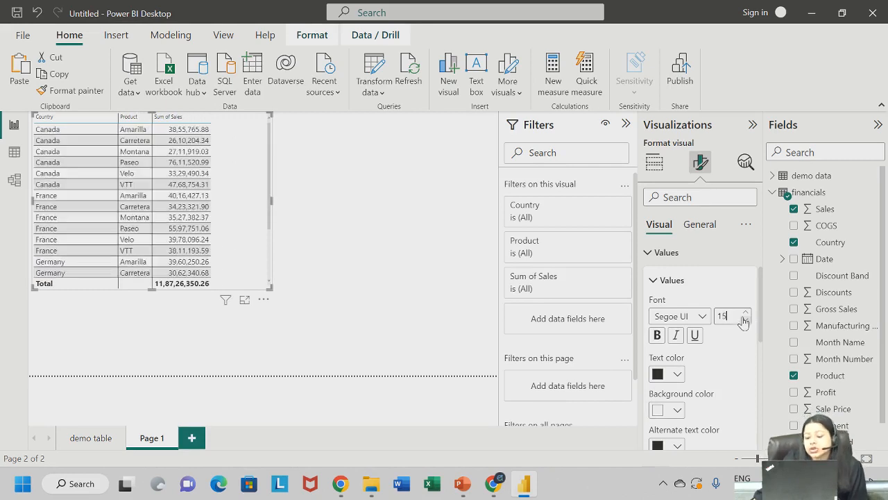
- Try the Times New Roman font for the table's values and return it to Segoe UI
{"action": "left_click", "coordinate": [704, 318]}
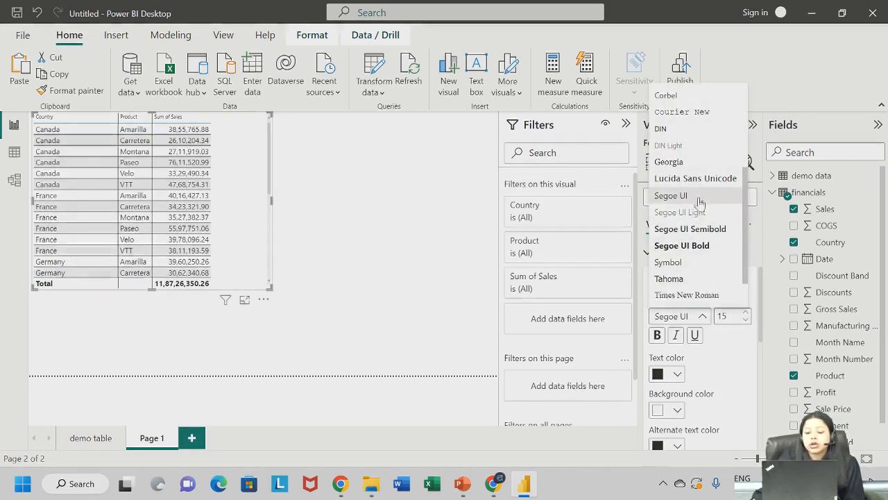
{"action": "left_click", "coordinate": [729, 381]}
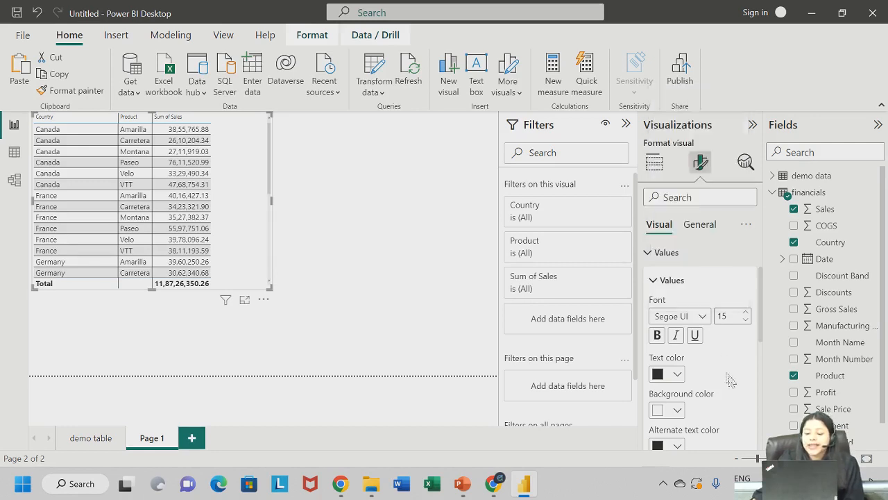
{"action": "left_click", "coordinate": [704, 318]}
{"action": "left_click", "coordinate": [706, 294]}
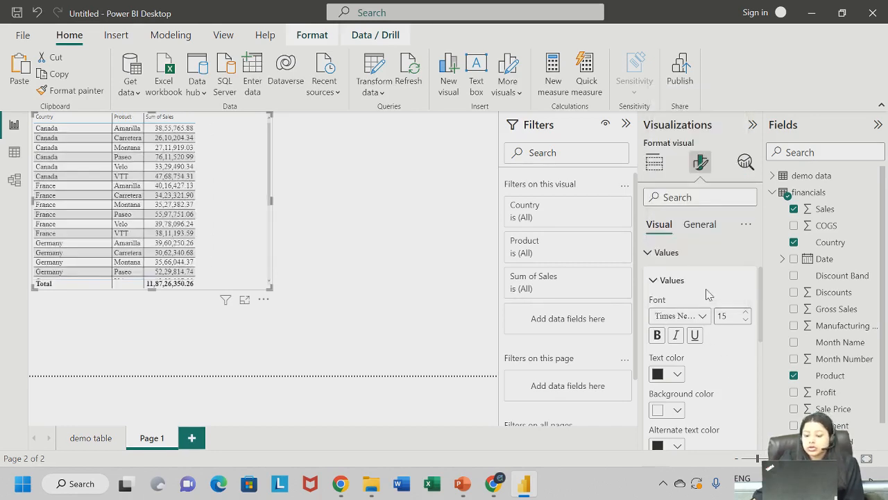
{"action": "left_click", "coordinate": [703, 315]}
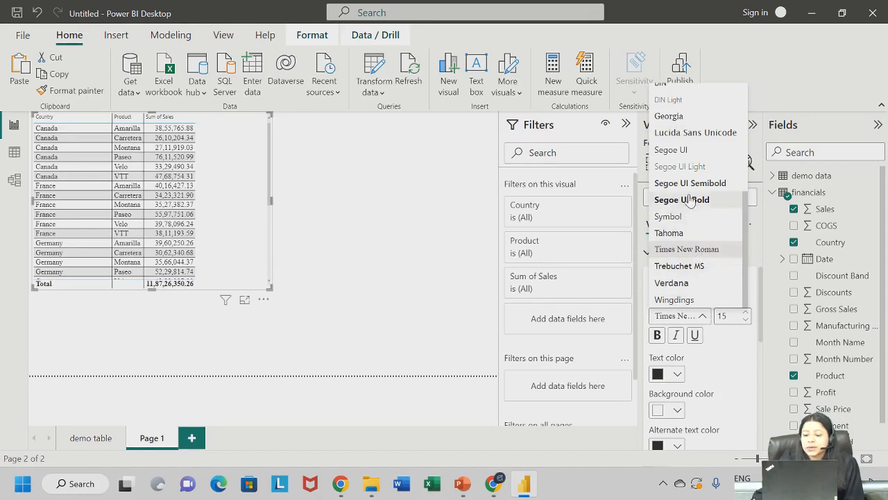
{"action": "left_click", "coordinate": [677, 150]}
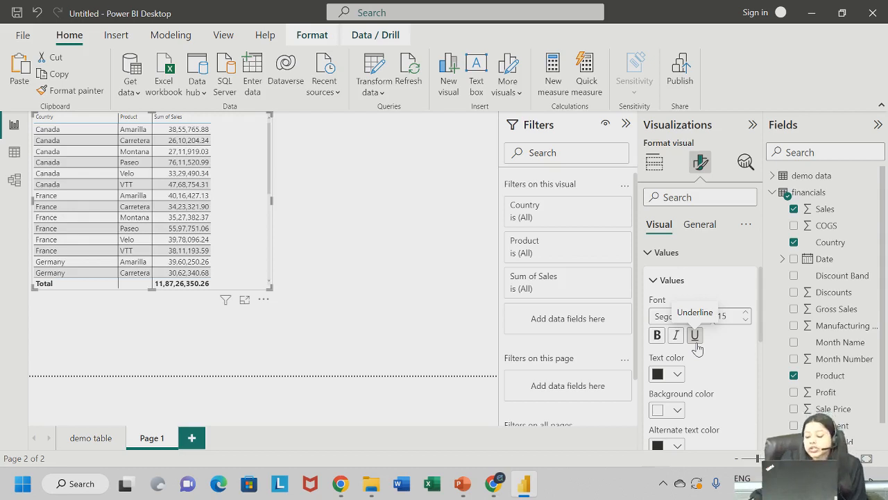
- Try a blue alternate background color on the table's value rows and return it to light gray
{"action": "scroll", "coordinate": [714, 368], "scroll_direction": "down", "scroll_amount": 1}
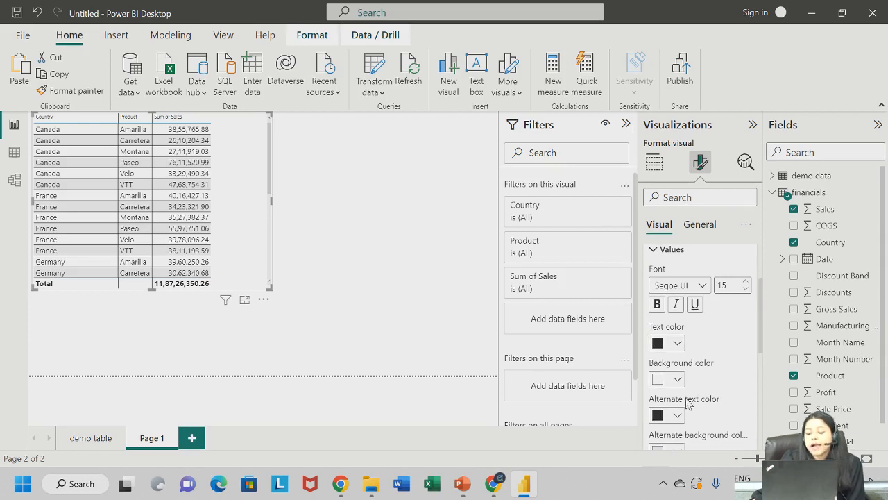
{"action": "left_click", "coordinate": [677, 379]}
{"action": "left_click", "coordinate": [712, 386]}
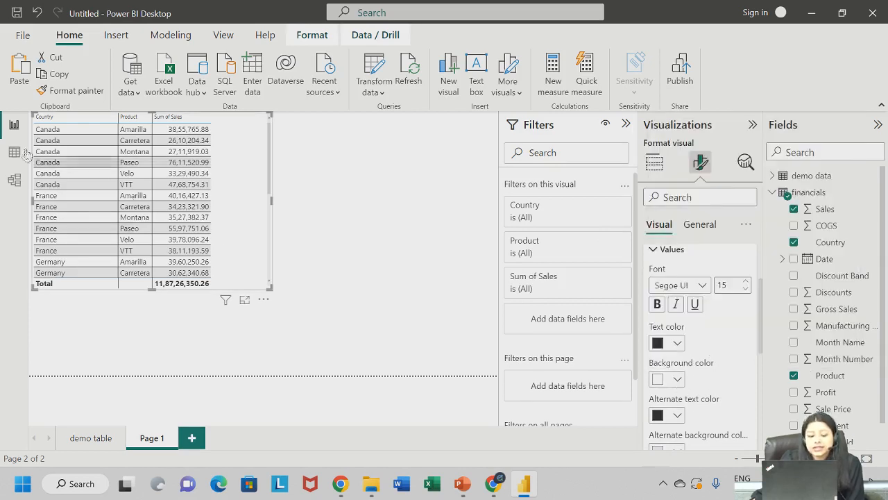
{"action": "scroll", "coordinate": [706, 411], "scroll_direction": "down", "scroll_amount": 2}
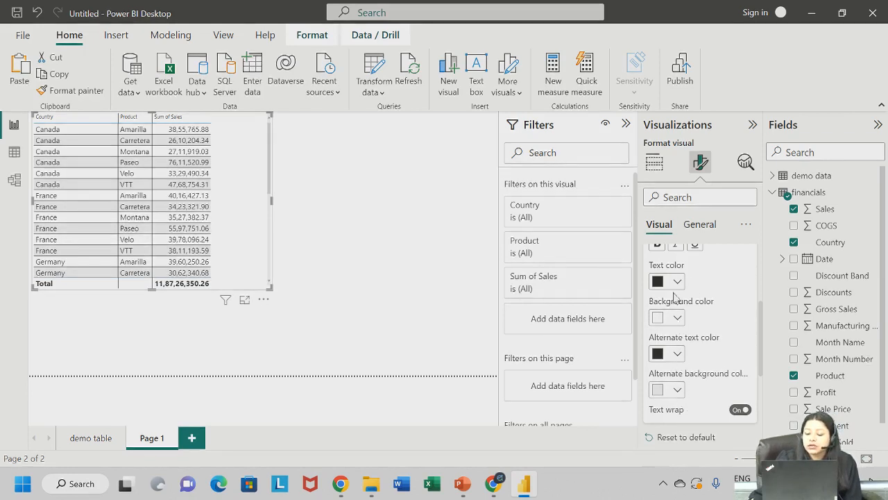
{"action": "left_click", "coordinate": [670, 391]}
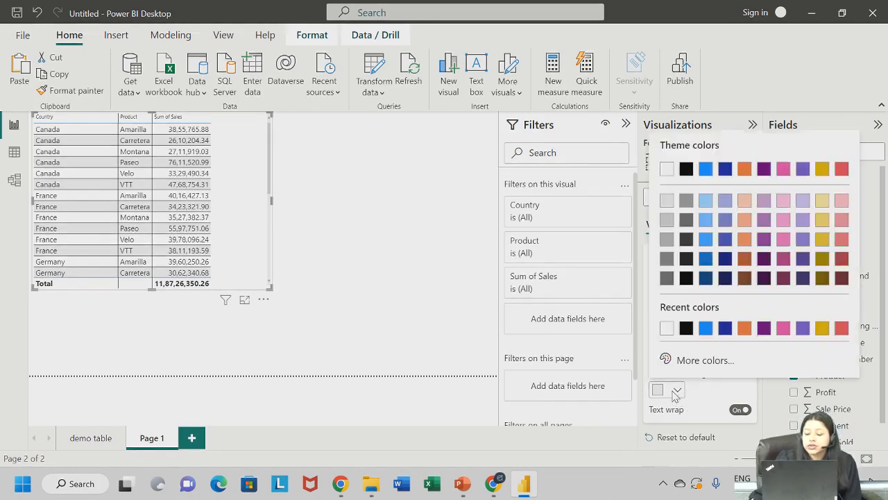
{"action": "left_click", "coordinate": [703, 331]}
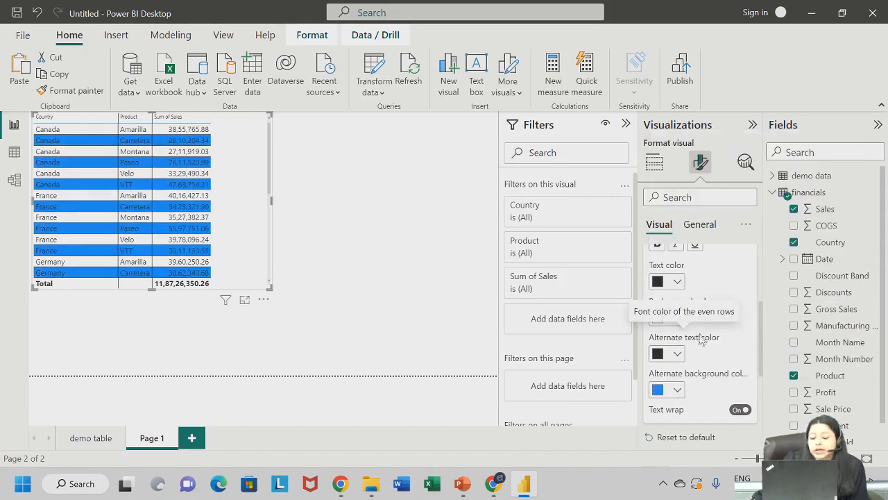
{"action": "left_click", "coordinate": [673, 392]}
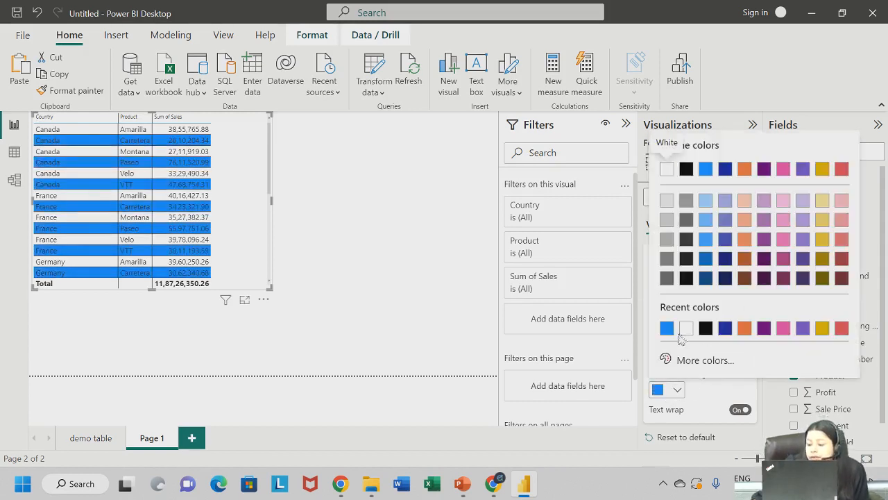
{"action": "left_click", "coordinate": [666, 201]}
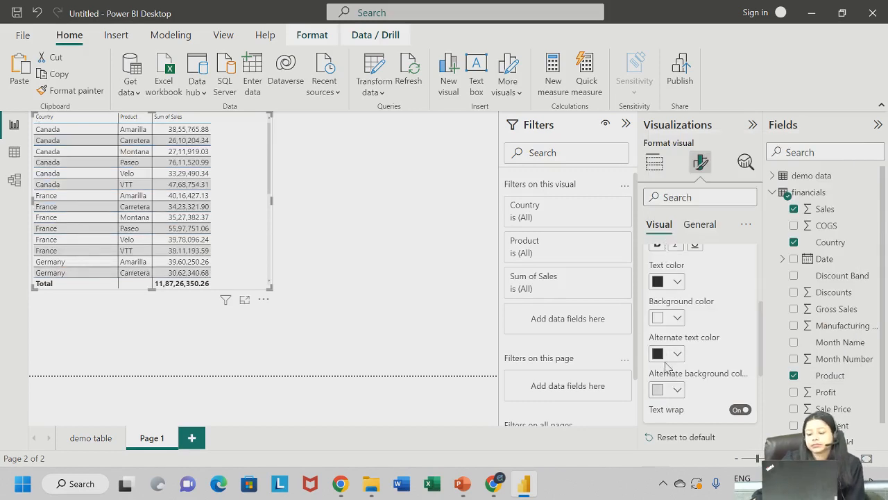
- Turn text wrap for the table's values off and back on
{"action": "left_click", "coordinate": [741, 410]}
{"action": "left_click", "coordinate": [745, 412]}
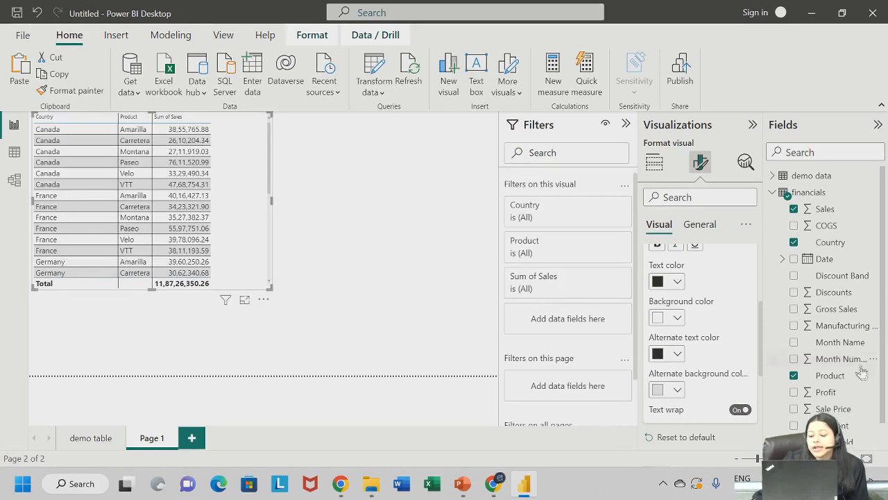
{"action": "scroll", "coordinate": [687, 350], "scroll_direction": "up", "scroll_amount": 5}
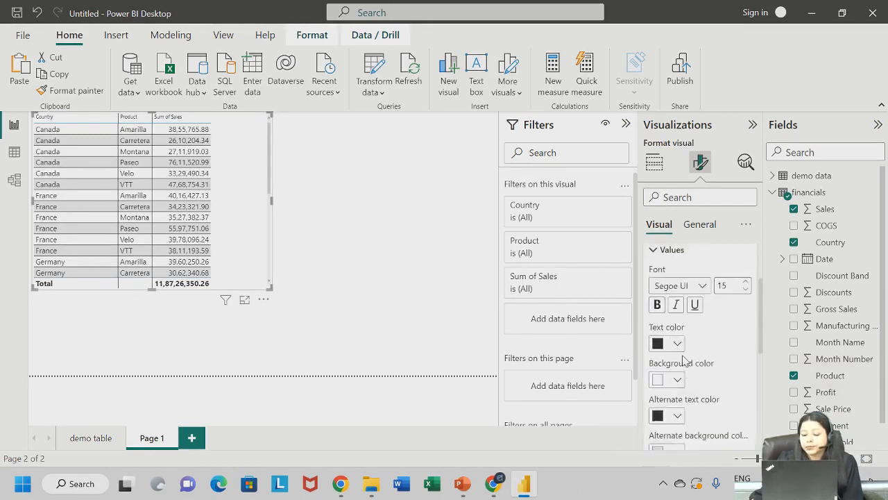
- Set the font size of the table's column headers to 17
{"action": "left_click", "coordinate": [684, 314]}
{"action": "scroll", "coordinate": [686, 314], "scroll_direction": "down", "scroll_amount": 1}
{"action": "left_click", "coordinate": [690, 312]}
{"action": "scroll", "coordinate": [692, 313], "scroll_direction": "down", "scroll_amount": 3}
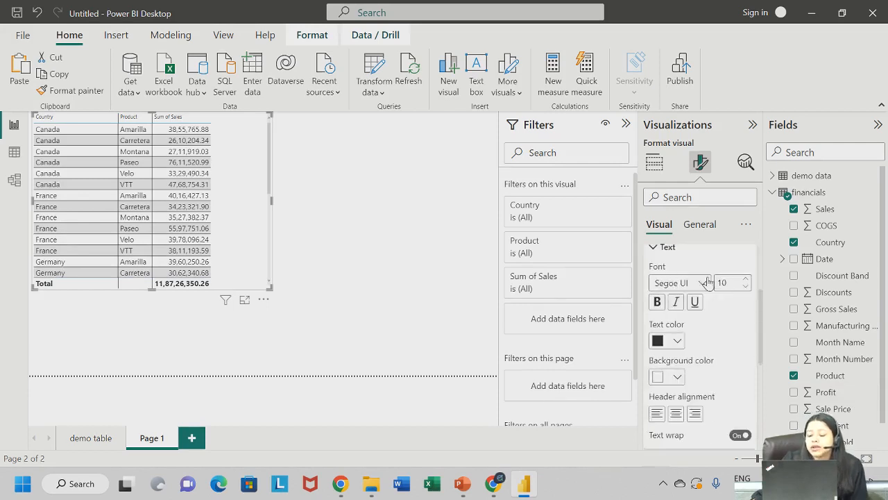
{"action": "left_click", "coordinate": [744, 279]}
{"action": "left_click", "coordinate": [745, 280]}
{"action": "left_click", "coordinate": [745, 280]}
{"action": "left_click", "coordinate": [744, 280]}
{"action": "left_click", "coordinate": [744, 280]}
{"action": "left_click", "coordinate": [745, 279]}
{"action": "left_click", "coordinate": [745, 280]}
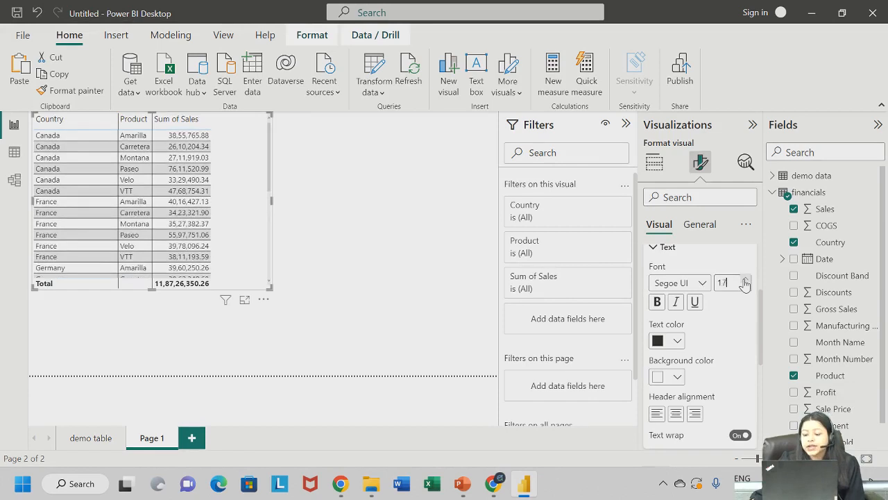
- Center-align the table's column headers and make their text bold
{"action": "left_click", "coordinate": [676, 416]}
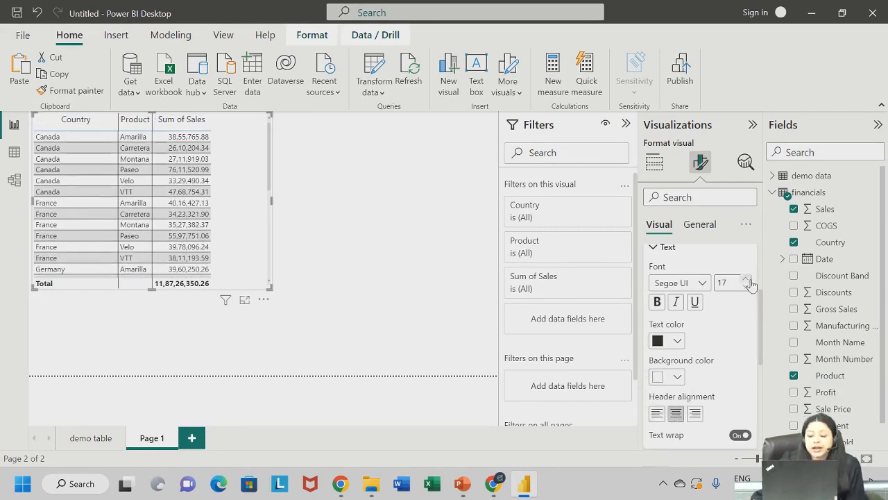
{"action": "left_click", "coordinate": [655, 302]}
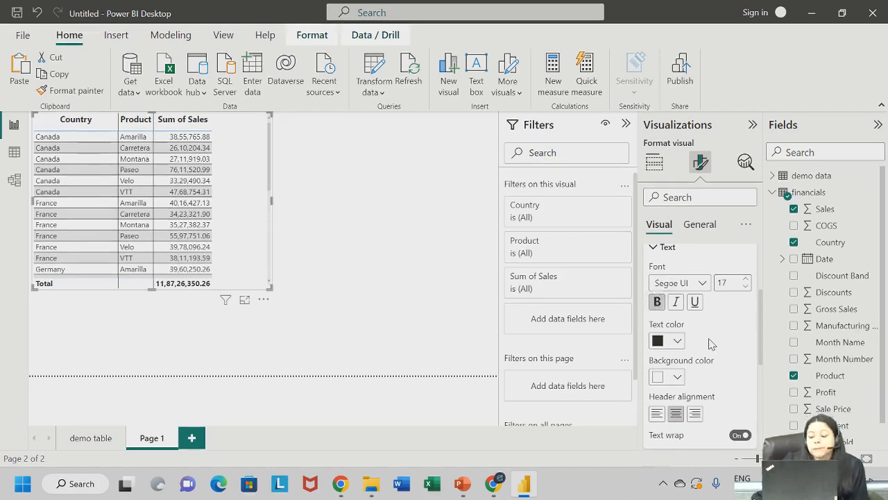
{"action": "scroll", "coordinate": [706, 339], "scroll_direction": "down", "scroll_amount": 2}
{"action": "scroll", "coordinate": [701, 337], "scroll_direction": "up", "scroll_amount": 2}
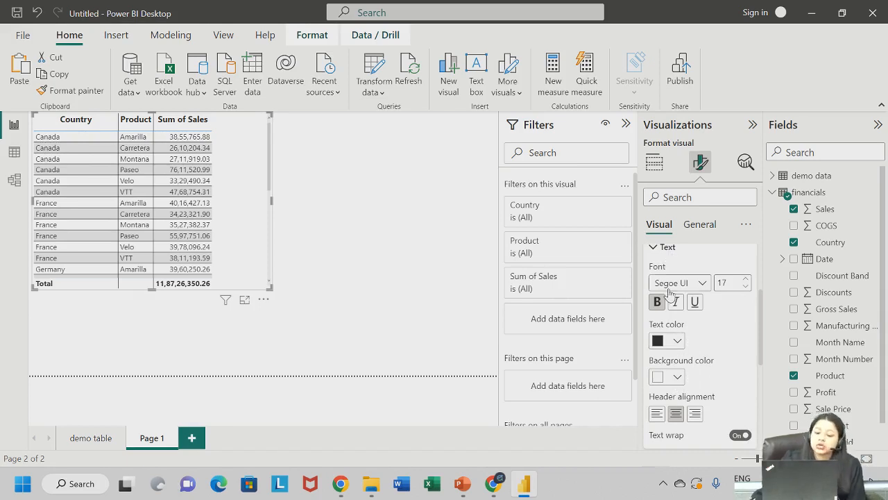
- Examine the text and auto-size width options in the table's column header formatting
{"action": "left_click", "coordinate": [663, 248]}
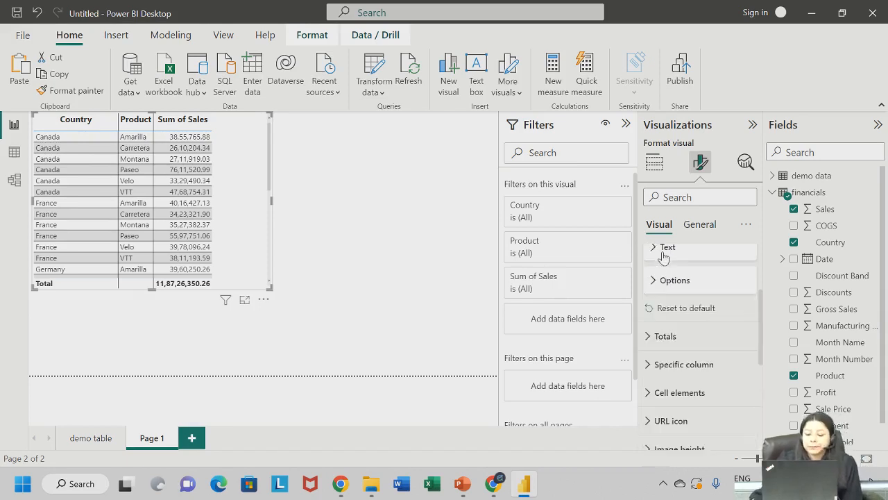
{"action": "left_click", "coordinate": [664, 248]}
{"action": "scroll", "coordinate": [677, 326], "scroll_direction": "up", "scroll_amount": 1}
{"action": "scroll", "coordinate": [689, 392], "scroll_direction": "down", "scroll_amount": 4}
{"action": "left_click", "coordinate": [686, 380]}
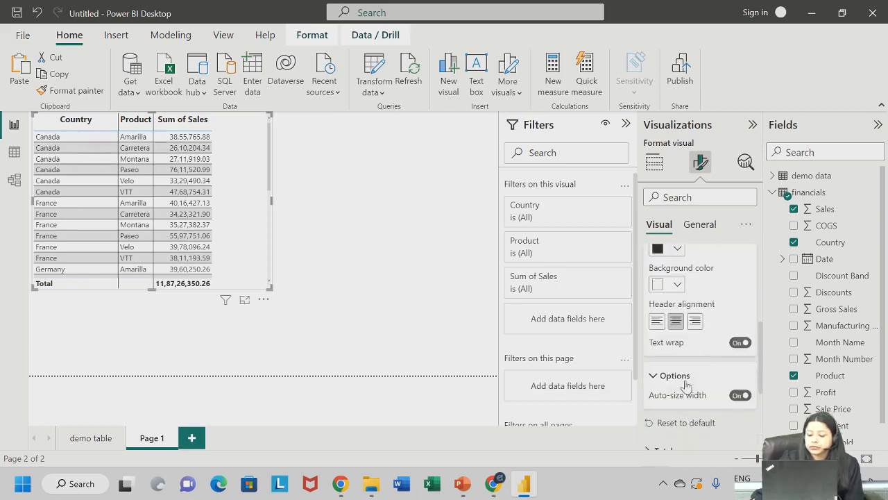
{"action": "left_click", "coordinate": [686, 381]}
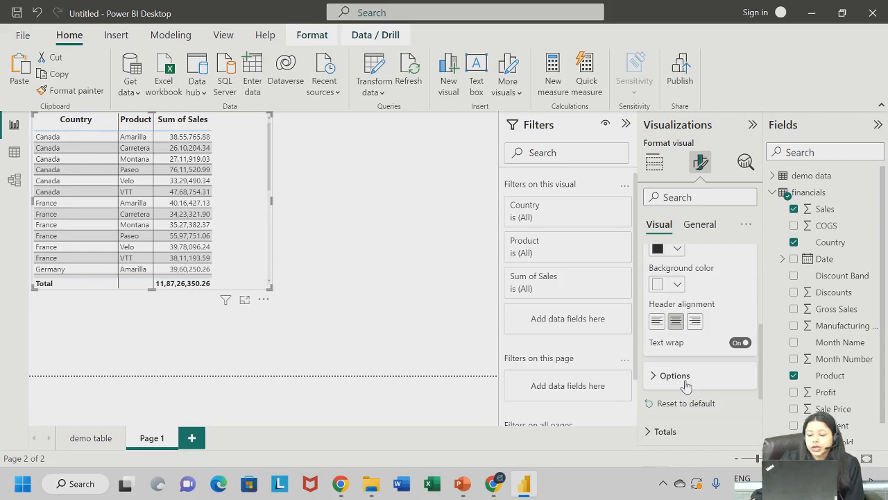
{"action": "scroll", "coordinate": [684, 346], "scroll_direction": "up", "scroll_amount": 5}
{"action": "left_click", "coordinate": [674, 289]}
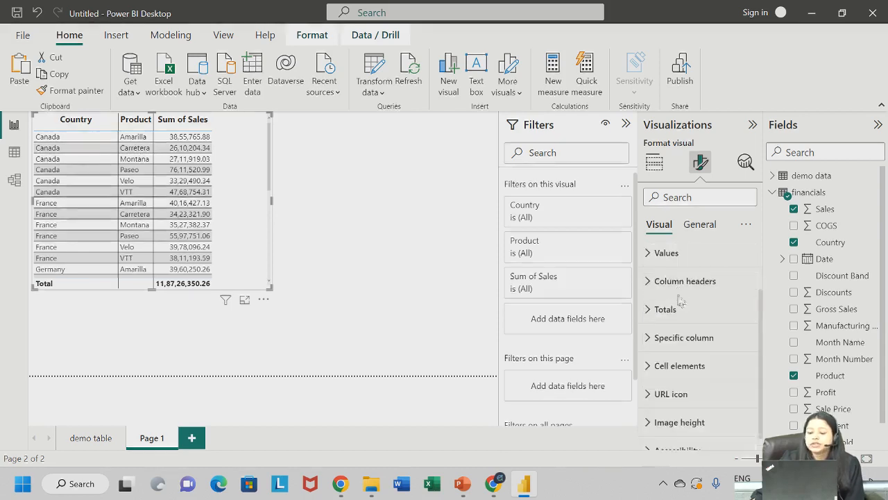
- Open the table's totals settings and make the table visual taller on the page
{"action": "left_click", "coordinate": [666, 308]}
{"action": "scroll", "coordinate": [671, 337], "scroll_direction": "down", "scroll_amount": 2}
{"action": "scroll", "coordinate": [66, 283], "scroll_direction": "down", "scroll_amount": 2}
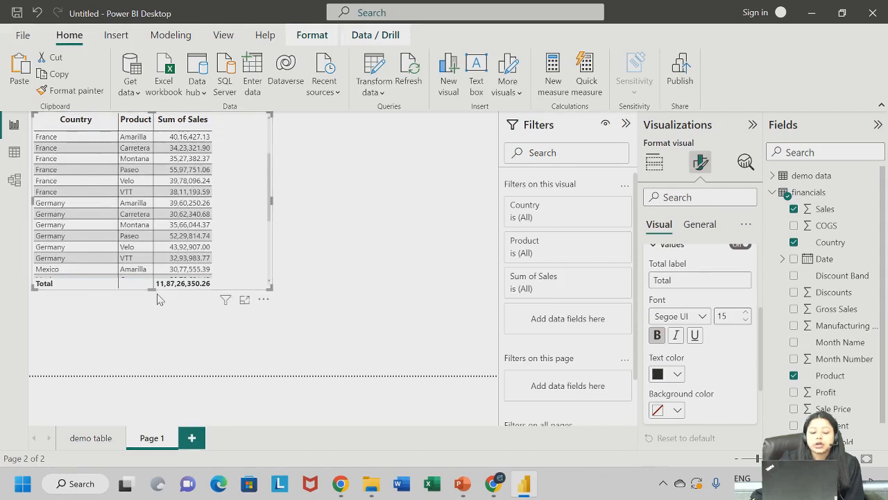
{"action": "left_click_drag", "start_coordinate": [148, 288], "coordinate": [72, 345]}
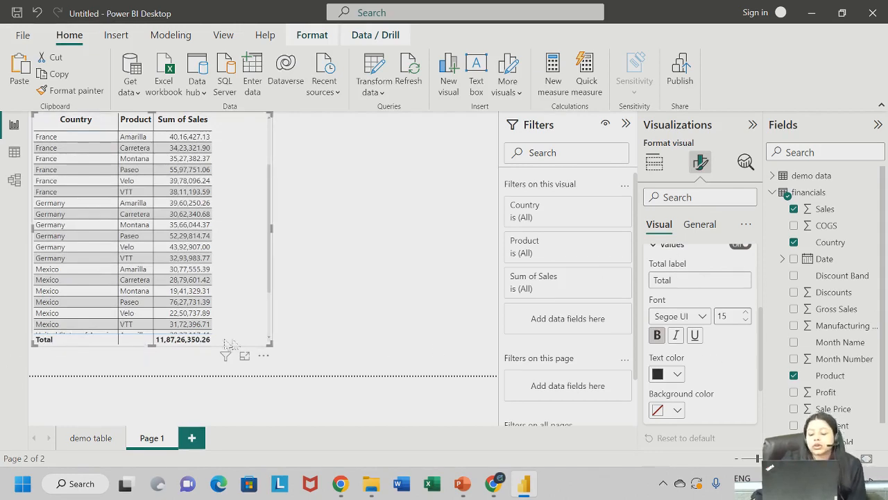
- Change the label of the table's total row to "Total sales"
{"action": "scroll", "coordinate": [742, 387], "scroll_direction": "down", "scroll_amount": 1}
{"action": "scroll", "coordinate": [734, 381], "scroll_direction": "up", "scroll_amount": 2}
{"action": "scroll", "coordinate": [699, 401], "scroll_direction": "down", "scroll_amount": 1}
{"action": "scroll", "coordinate": [693, 360], "scroll_direction": "up", "scroll_amount": 1}
{"action": "double_click", "coordinate": [685, 308]}
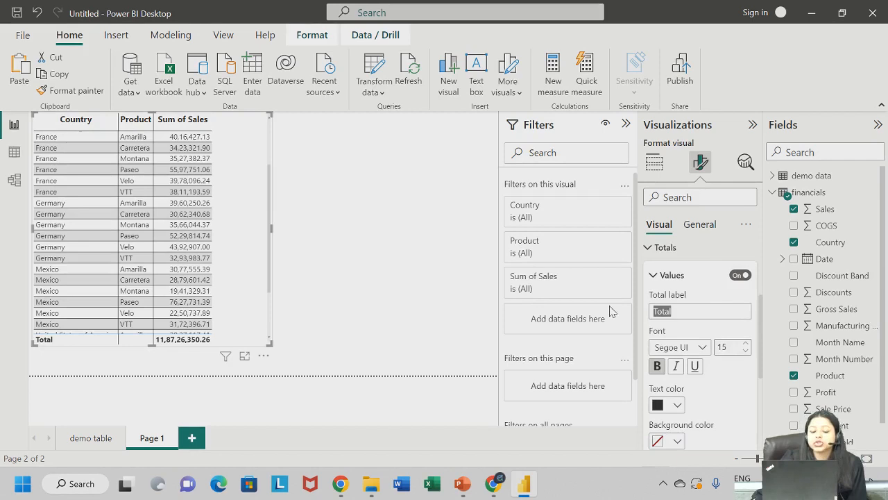
{"action": "left_click", "coordinate": [688, 309]}
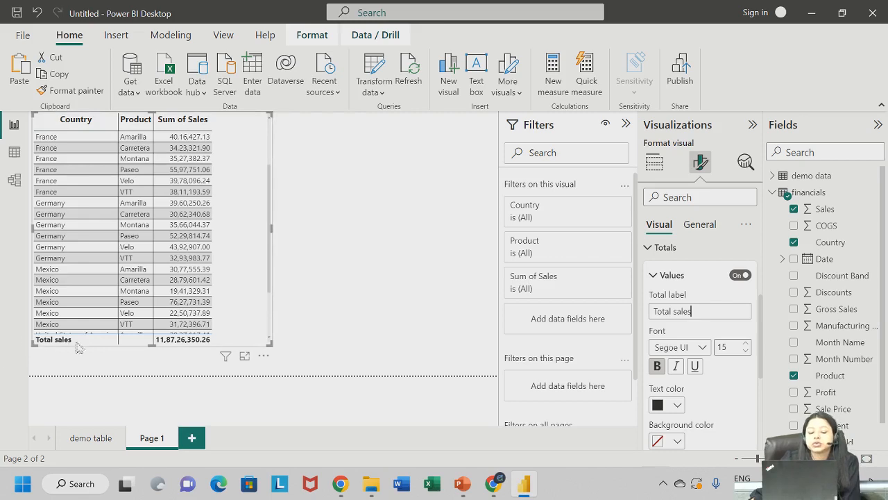
{"action": "left_click", "coordinate": [397, 333]}
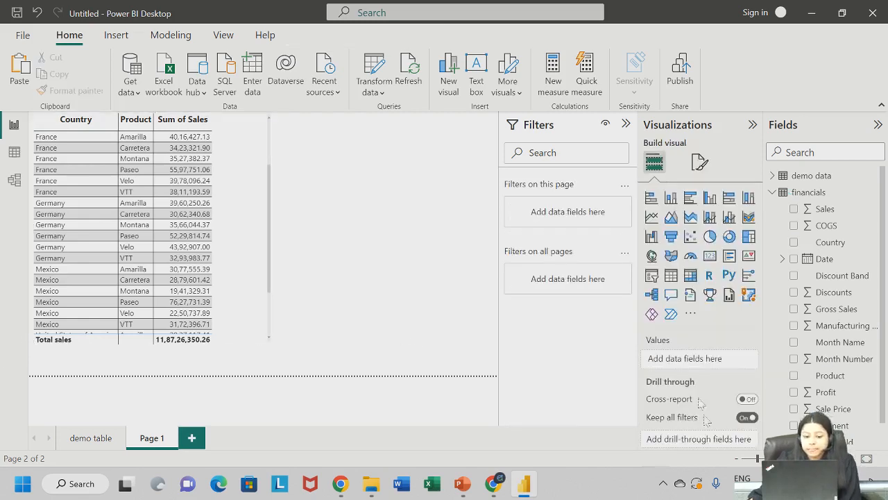
- Reselect the table and open its specific column formatting with Country as the series
{"action": "left_click", "coordinate": [243, 222]}
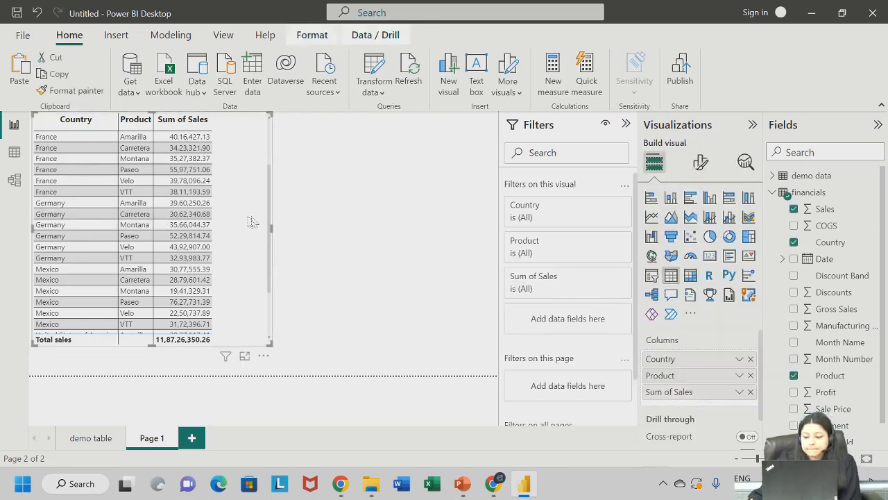
{"action": "left_click", "coordinate": [701, 161]}
{"action": "scroll", "coordinate": [683, 319], "scroll_direction": "down", "scroll_amount": 1}
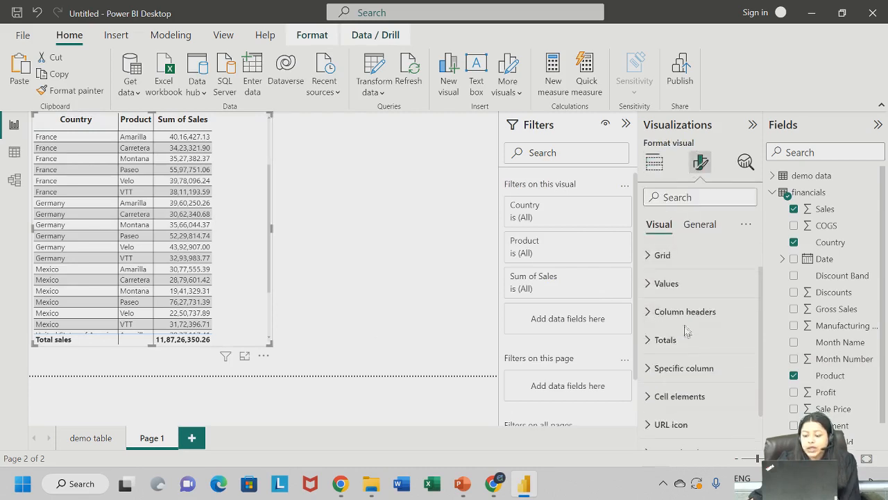
{"action": "left_click", "coordinate": [686, 337]}
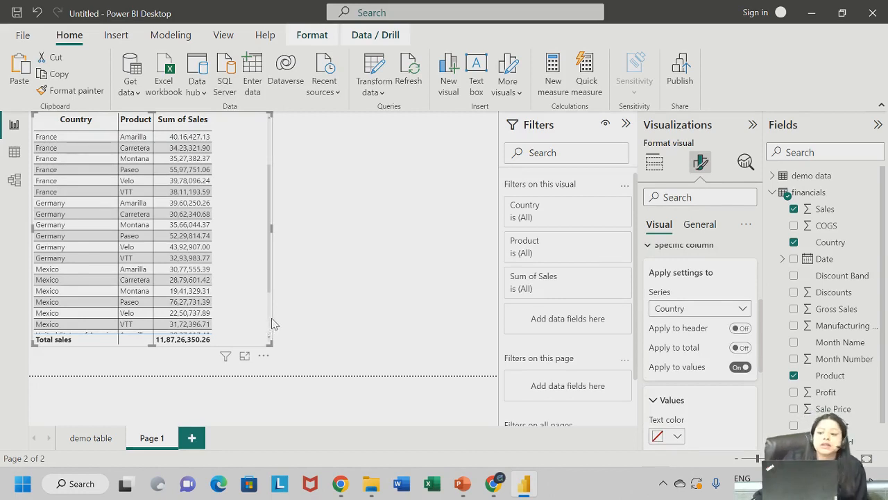
{"action": "left_click", "coordinate": [683, 312]}
{"action": "left_click", "coordinate": [679, 331]}
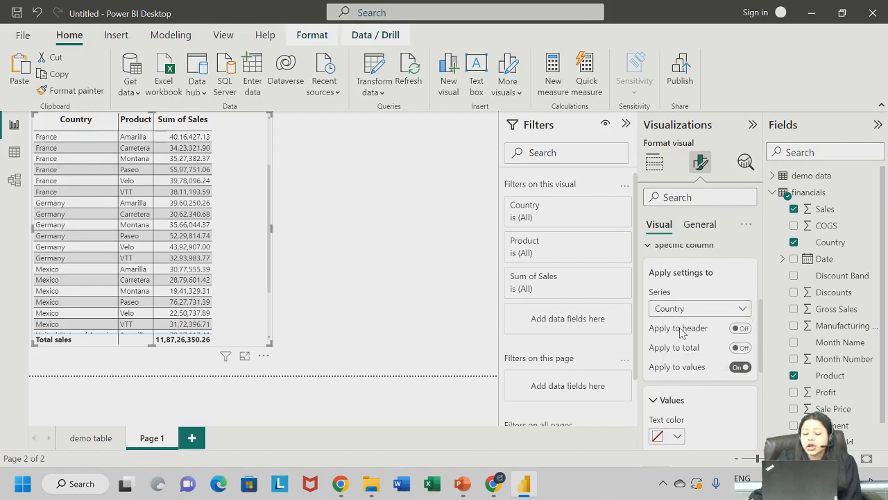
- Try applying the Country column's settings to its header and total, switching both options on and back off
{"action": "scroll", "coordinate": [685, 349], "scroll_direction": "down", "scroll_amount": 1}
{"action": "left_click", "coordinate": [739, 298]}
{"action": "left_click", "coordinate": [738, 298]}
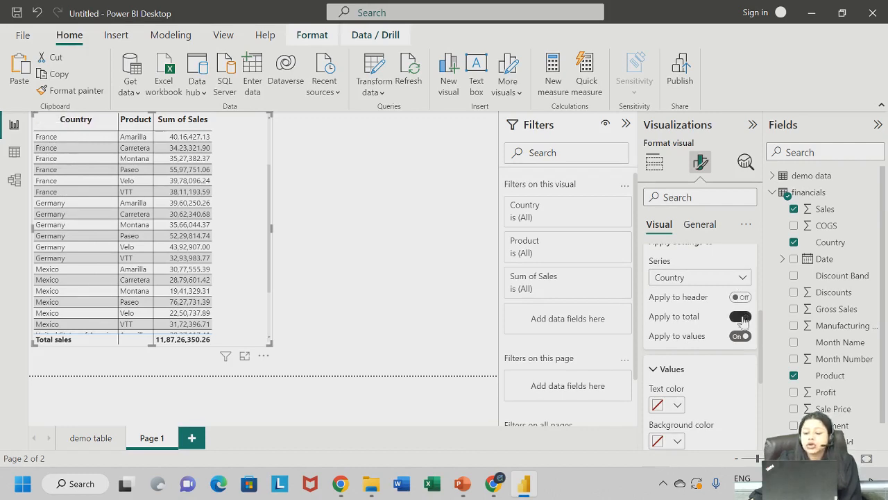
{"action": "scroll", "coordinate": [735, 356], "scroll_direction": "down", "scroll_amount": 3}
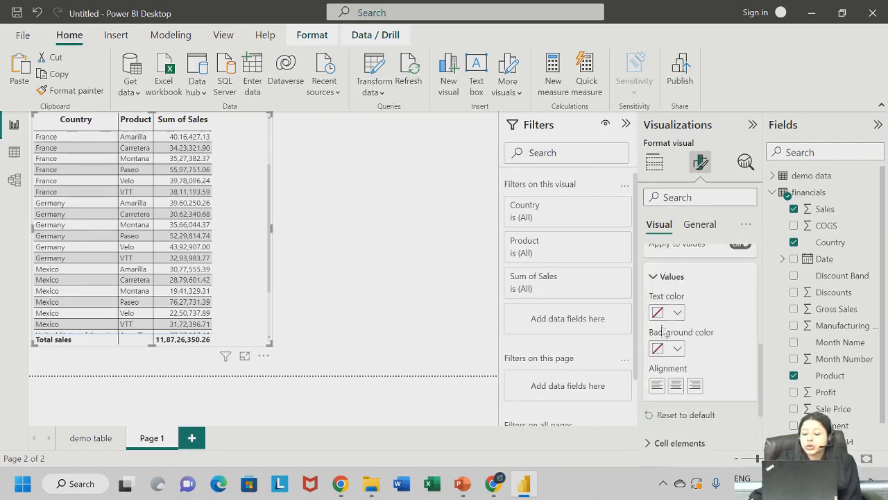
{"action": "scroll", "coordinate": [663, 381], "scroll_direction": "up", "scroll_amount": 3}
{"action": "left_click", "coordinate": [740, 297]}
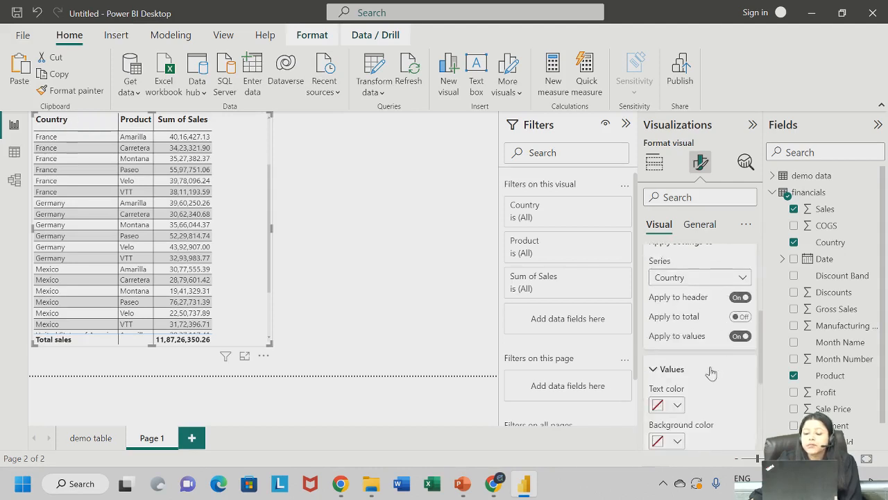
{"action": "scroll", "coordinate": [693, 357], "scroll_direction": "down", "scroll_amount": 1}
{"action": "scroll", "coordinate": [663, 367], "scroll_direction": "down", "scroll_amount": 1}
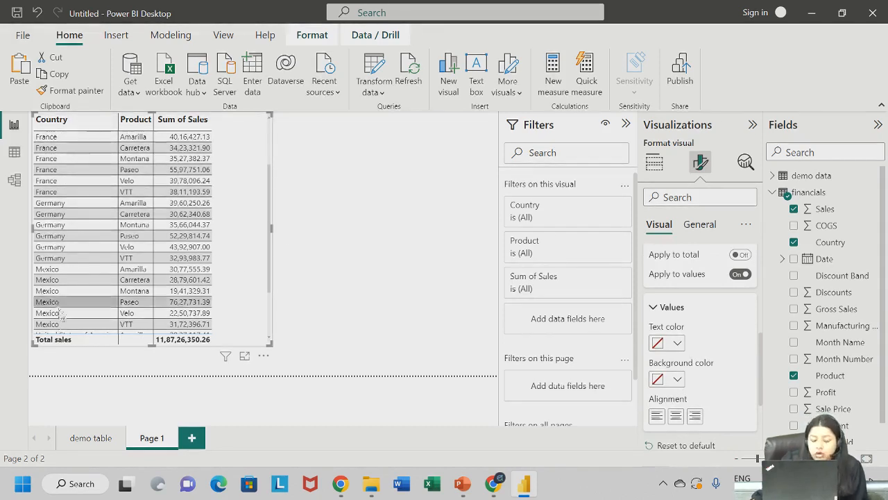
{"action": "scroll", "coordinate": [697, 306], "scroll_direction": "up", "scroll_amount": 1}
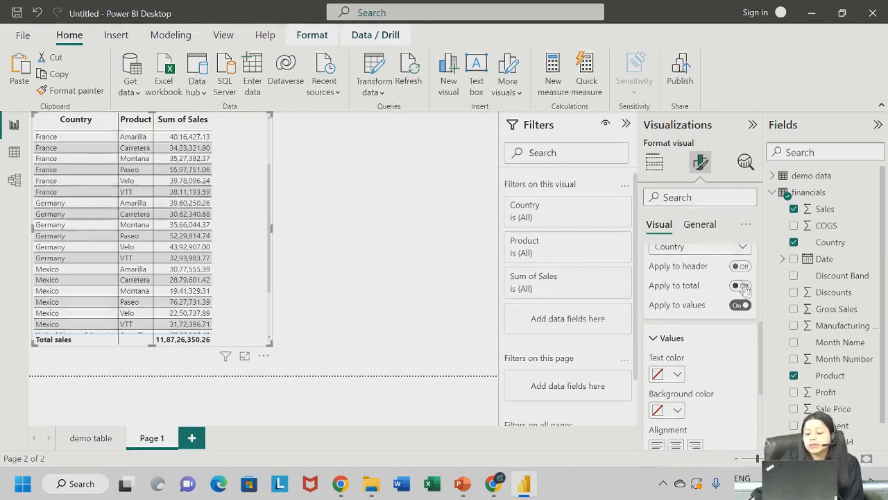
- Try center alignment on the Country column's header and values, return to left alignment, and stop applying the settings to the header
{"action": "left_click", "coordinate": [740, 266]}
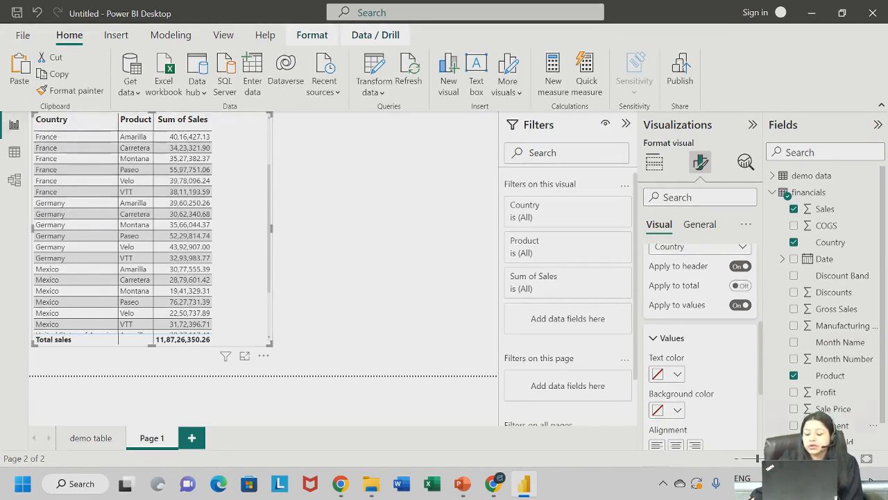
{"action": "scroll", "coordinate": [673, 396], "scroll_direction": "down", "scroll_amount": 1}
{"action": "left_click", "coordinate": [676, 416]}
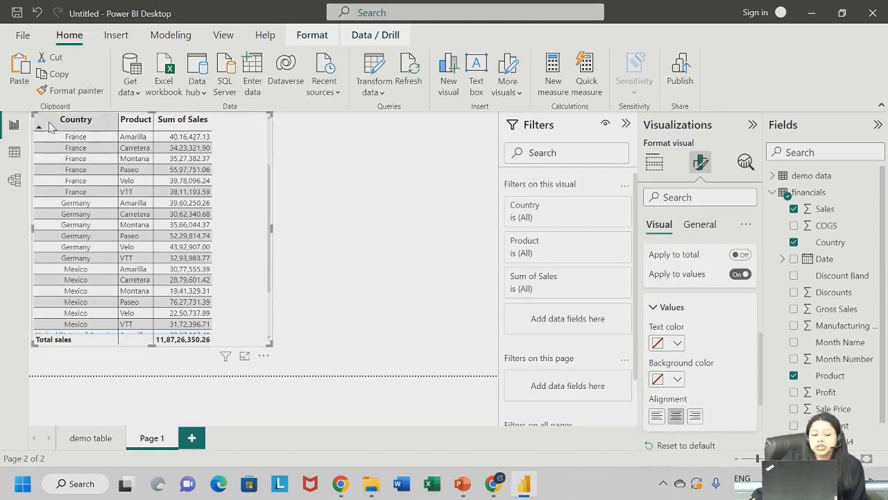
{"action": "left_click", "coordinate": [657, 415]}
{"action": "scroll", "coordinate": [711, 368], "scroll_direction": "up", "scroll_amount": 1}
{"action": "scroll", "coordinate": [711, 368], "scroll_direction": "up", "scroll_amount": 1}
{"action": "left_click", "coordinate": [740, 327]}
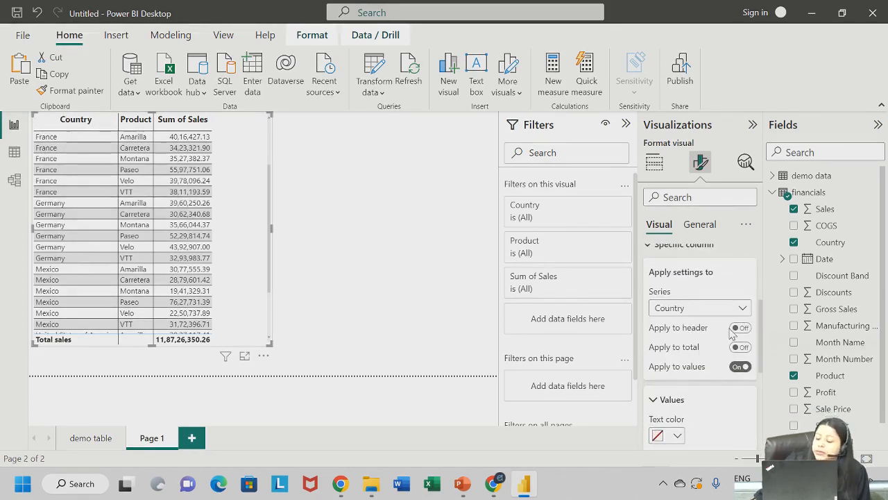
- Choose Sum of Sales as the series and try dark plum and dark blue text colors on its values
{"action": "left_click", "coordinate": [740, 310]}
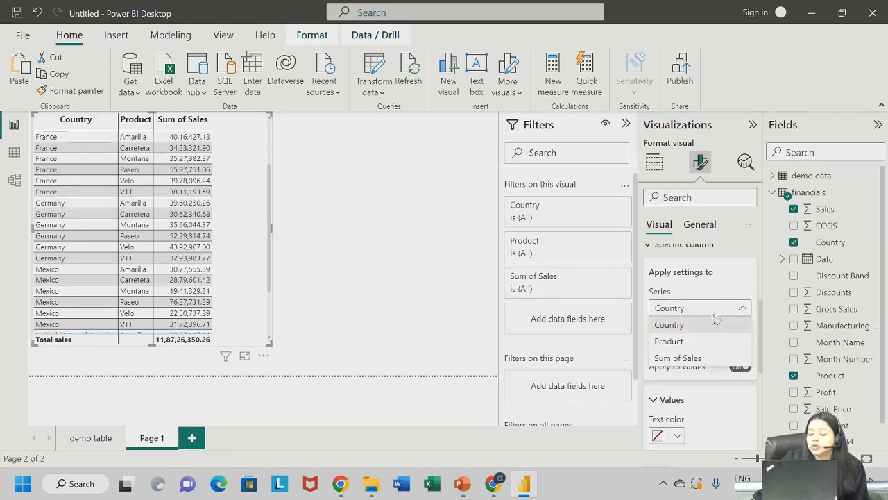
{"action": "left_click", "coordinate": [687, 358]}
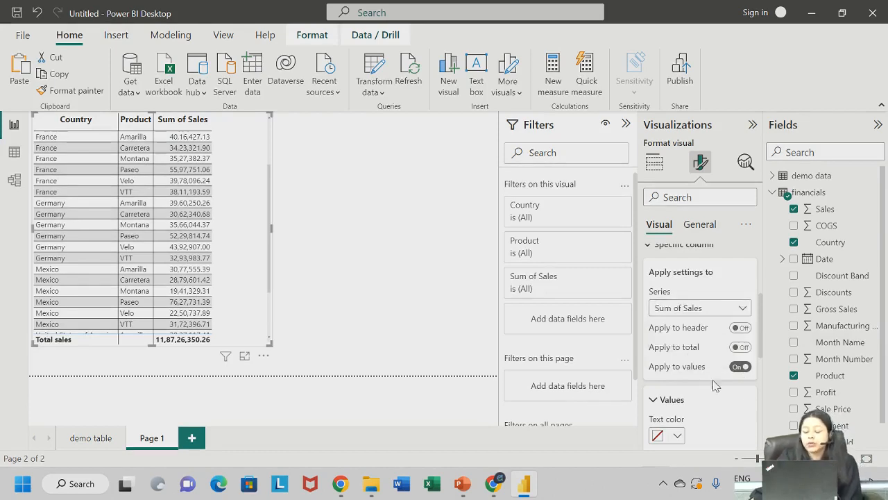
{"action": "scroll", "coordinate": [715, 385], "scroll_direction": "down", "scroll_amount": 4}
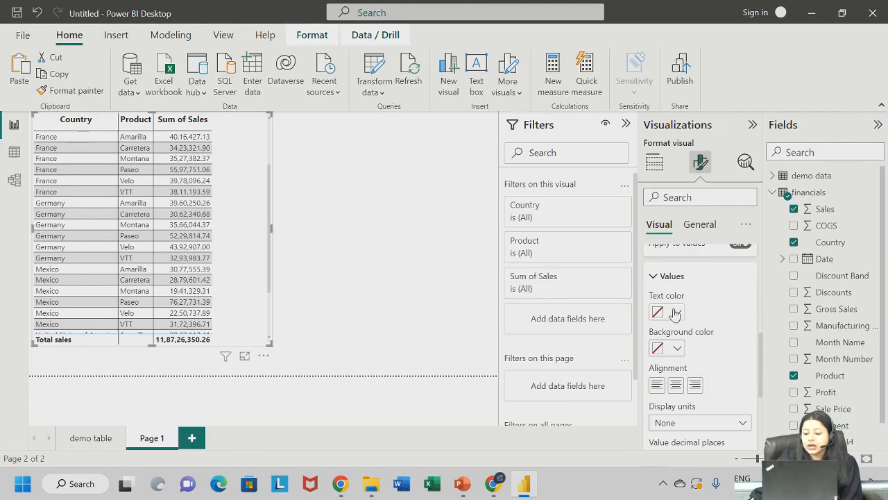
{"action": "left_click", "coordinate": [675, 314]}
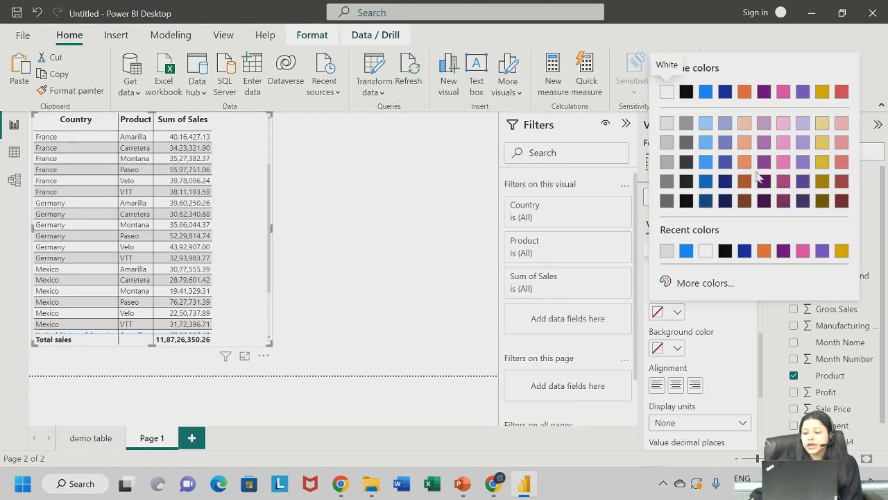
{"action": "left_click", "coordinate": [784, 205]}
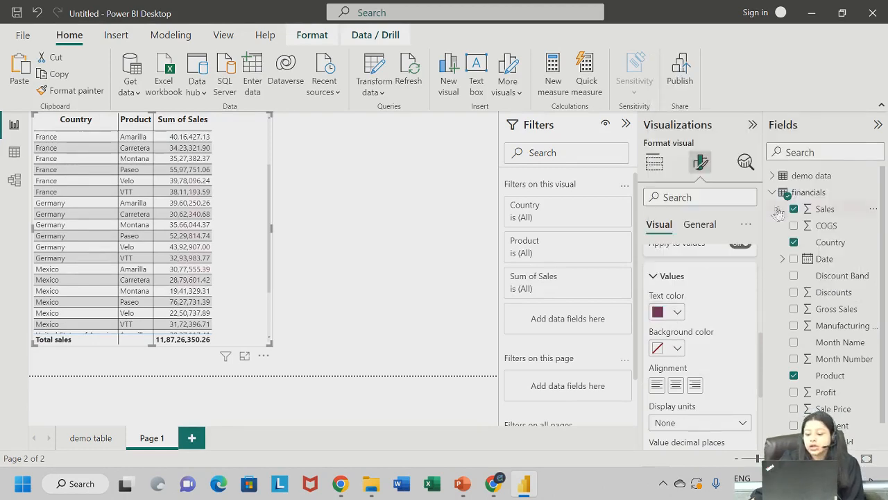
{"action": "left_click", "coordinate": [675, 314]}
{"action": "left_click", "coordinate": [763, 251]}
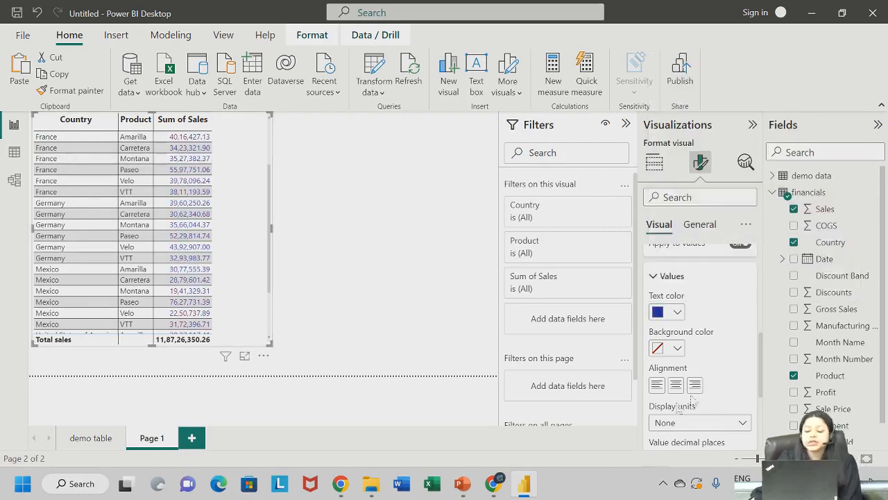
- Reset the table's specific column settings to default and collapse that section
{"action": "scroll", "coordinate": [691, 401], "scroll_direction": "down", "scroll_amount": 5}
{"action": "scroll", "coordinate": [687, 395], "scroll_direction": "up", "scroll_amount": 5}
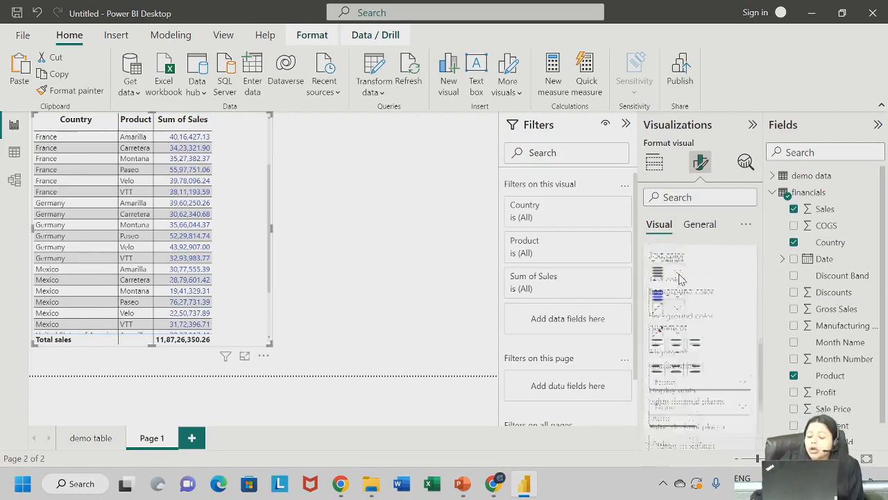
{"action": "scroll", "coordinate": [684, 288], "scroll_direction": "down", "scroll_amount": 1}
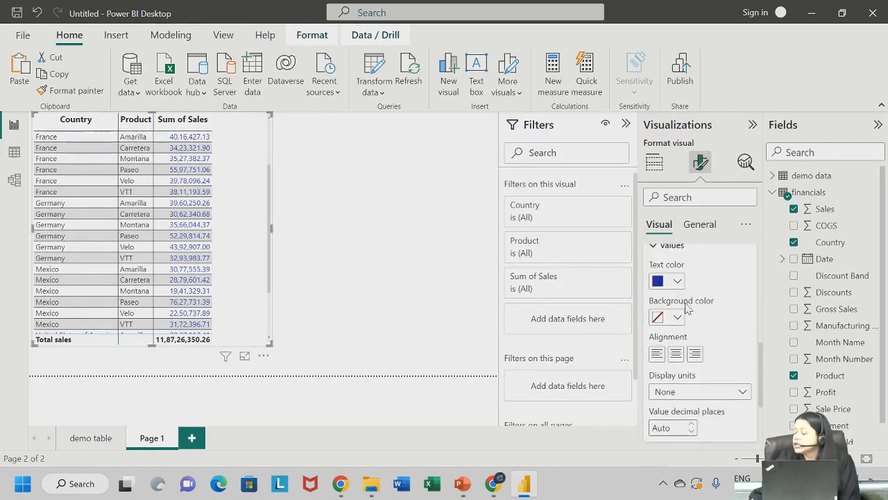
{"action": "scroll", "coordinate": [680, 295], "scroll_direction": "up", "scroll_amount": 3}
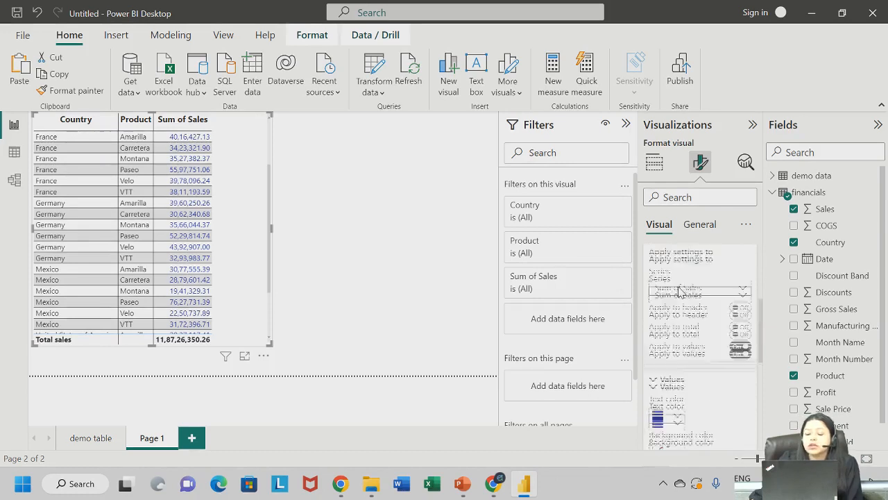
{"action": "scroll", "coordinate": [686, 284], "scroll_direction": "up", "scroll_amount": 1}
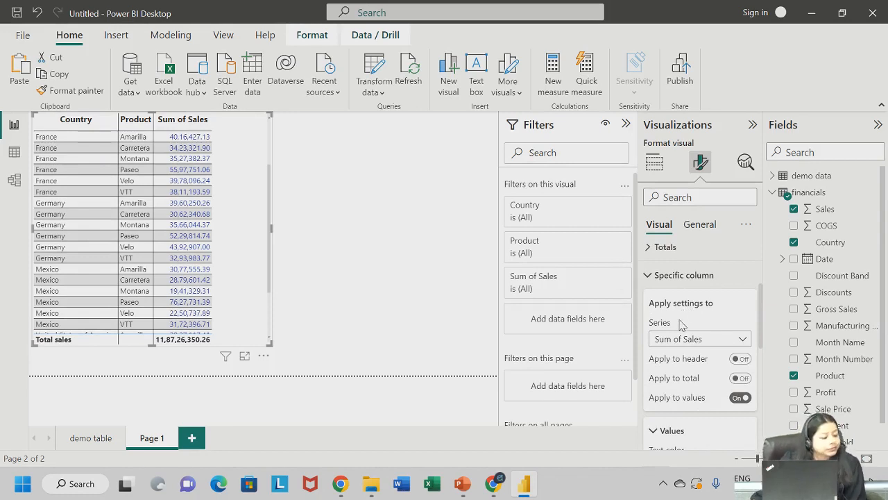
{"action": "scroll", "coordinate": [682, 325], "scroll_direction": "down", "scroll_amount": 5}
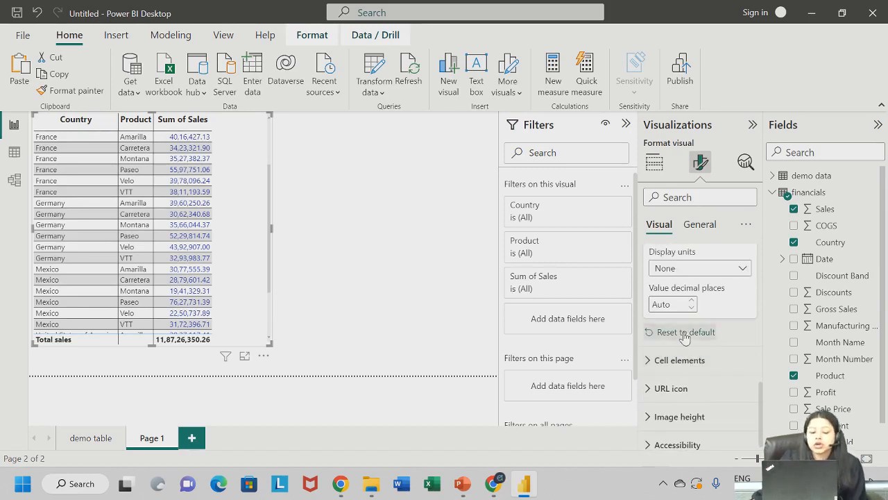
{"action": "scroll", "coordinate": [683, 336], "scroll_direction": "up", "scroll_amount": 4}
{"action": "scroll", "coordinate": [678, 335], "scroll_direction": "up", "scroll_amount": 3}
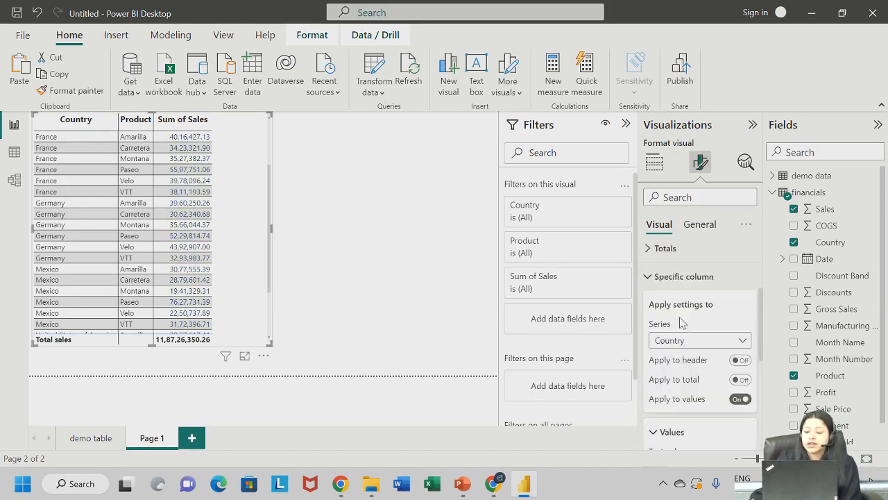
{"action": "scroll", "coordinate": [672, 306], "scroll_direction": "down", "scroll_amount": 1}
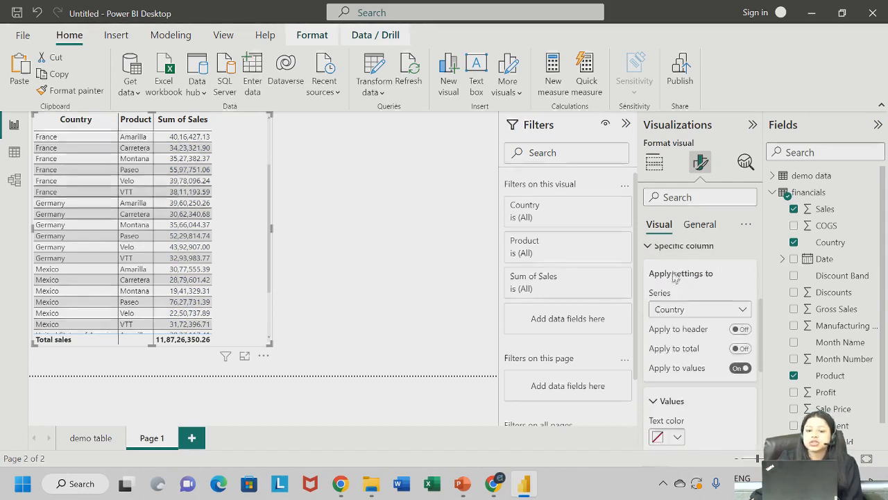
{"action": "left_click", "coordinate": [680, 247]}
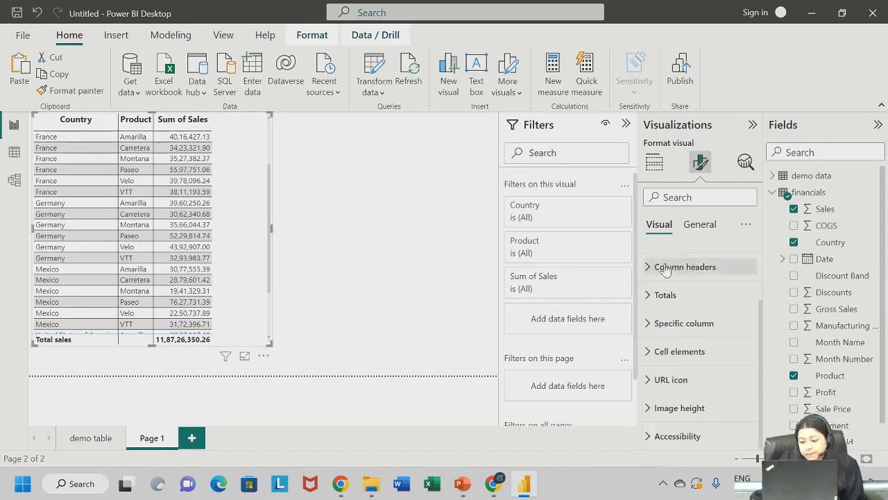
- Apply the table's cell elements settings to the Sum of Sales series
{"action": "left_click", "coordinate": [672, 350]}
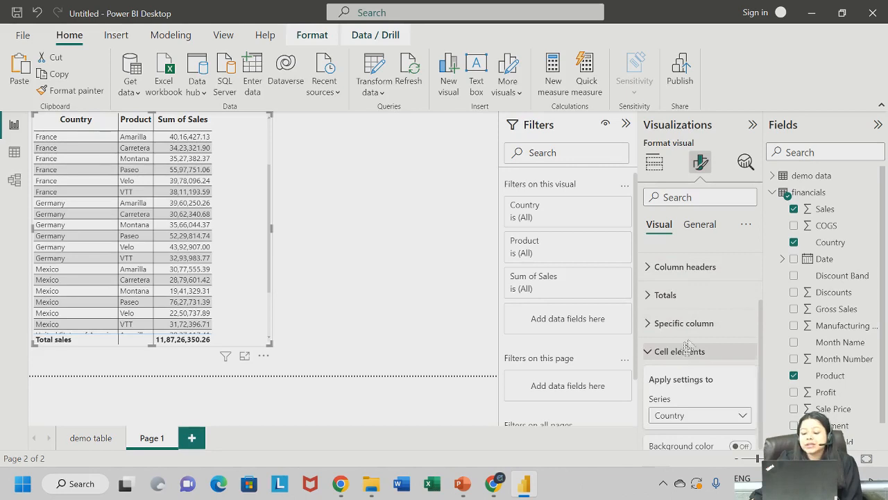
{"action": "scroll", "coordinate": [683, 344], "scroll_direction": "down", "scroll_amount": 2}
{"action": "left_click", "coordinate": [697, 326]}
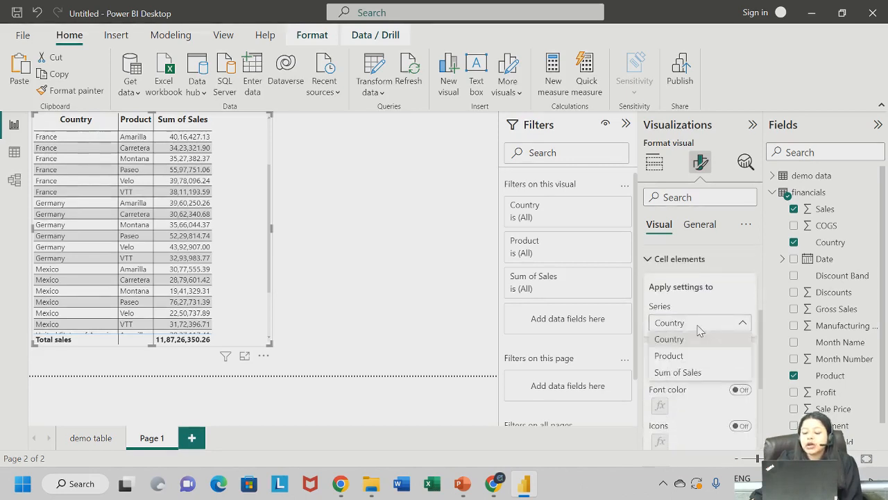
{"action": "left_click", "coordinate": [696, 296]}
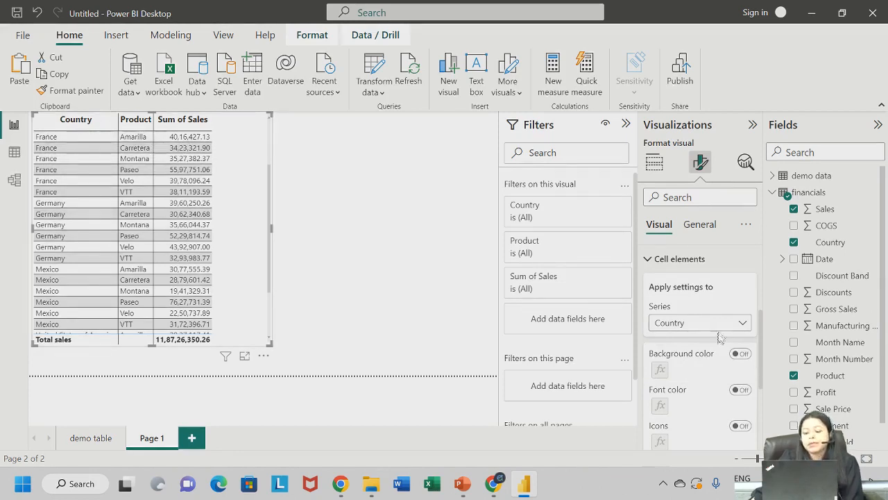
{"action": "scroll", "coordinate": [715, 326], "scroll_direction": "down", "scroll_amount": 1}
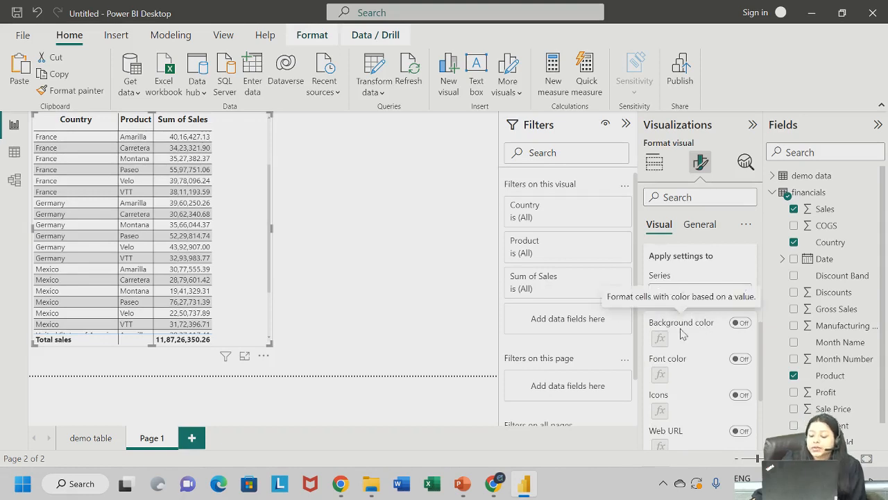
{"action": "left_click", "coordinate": [709, 293]}
{"action": "left_click", "coordinate": [709, 293]}
{"action": "left_click", "coordinate": [709, 293]}
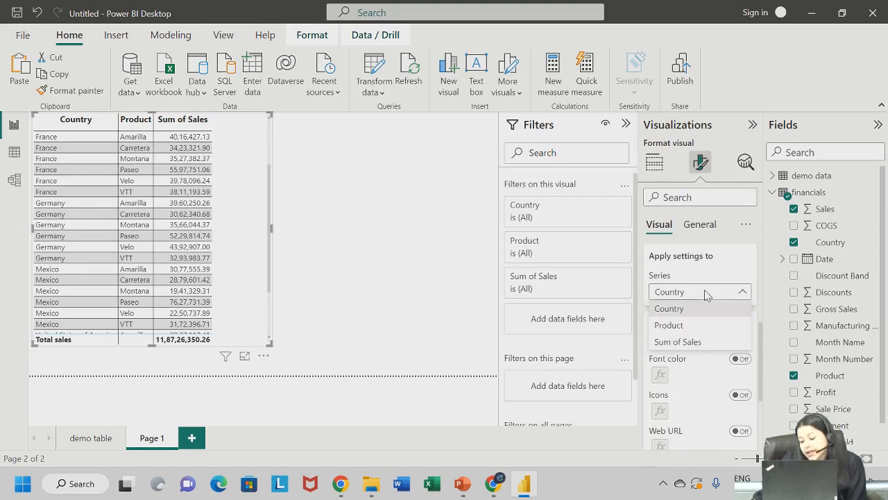
{"action": "left_click", "coordinate": [698, 341]}
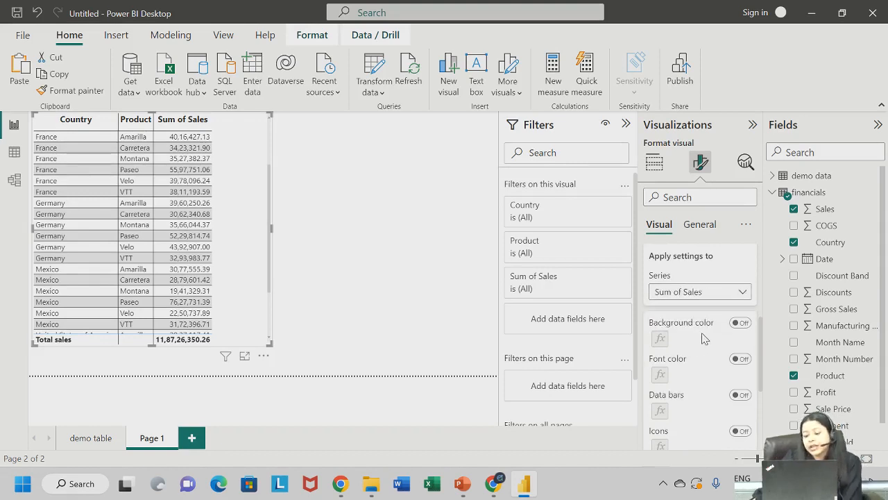
- Turn on background color conditional formatting for the Sum of Sales values
{"action": "scroll", "coordinate": [705, 338], "scroll_direction": "up", "scroll_amount": 1}
{"action": "scroll", "coordinate": [711, 330], "scroll_direction": "down", "scroll_amount": 1}
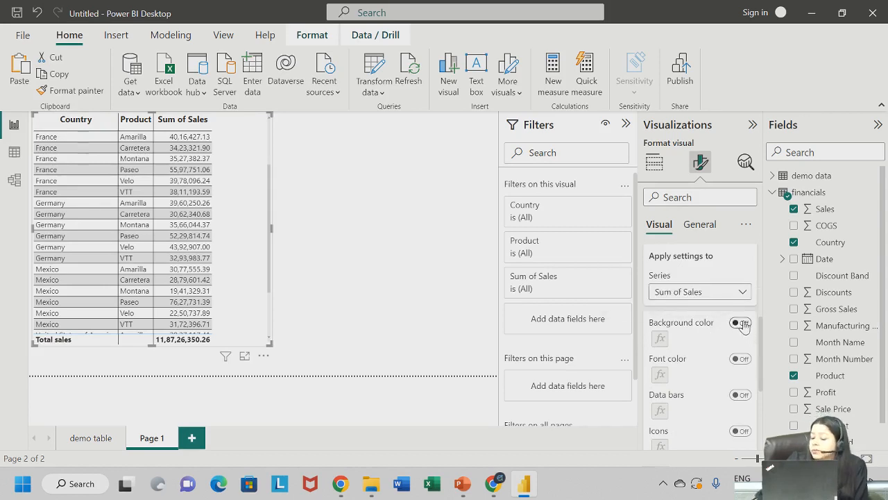
{"action": "scroll", "coordinate": [742, 324], "scroll_direction": "down", "scroll_amount": 2}
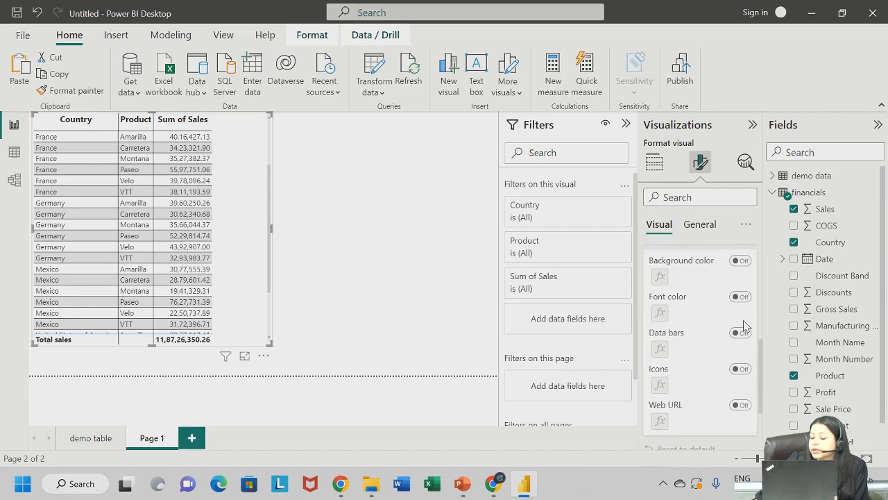
{"action": "scroll", "coordinate": [744, 324], "scroll_direction": "up", "scroll_amount": 1}
{"action": "left_click", "coordinate": [741, 292]}
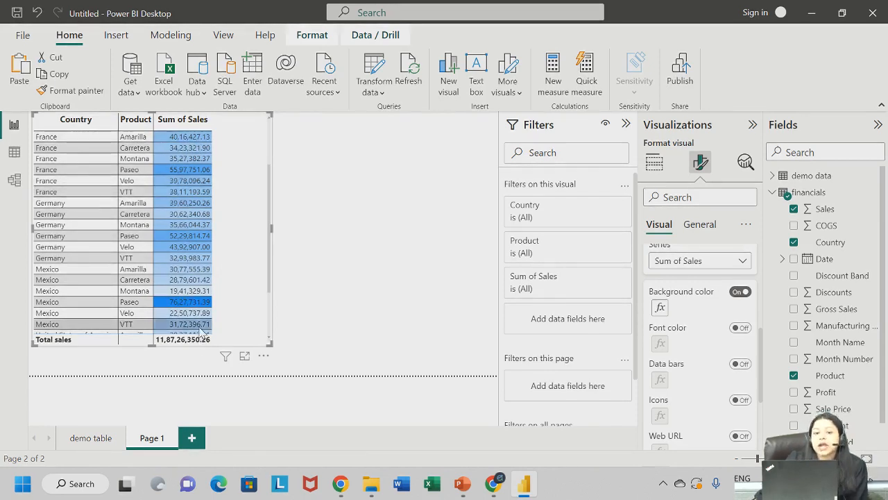
{"action": "scroll", "coordinate": [692, 319], "scroll_direction": "up", "scroll_amount": 1}
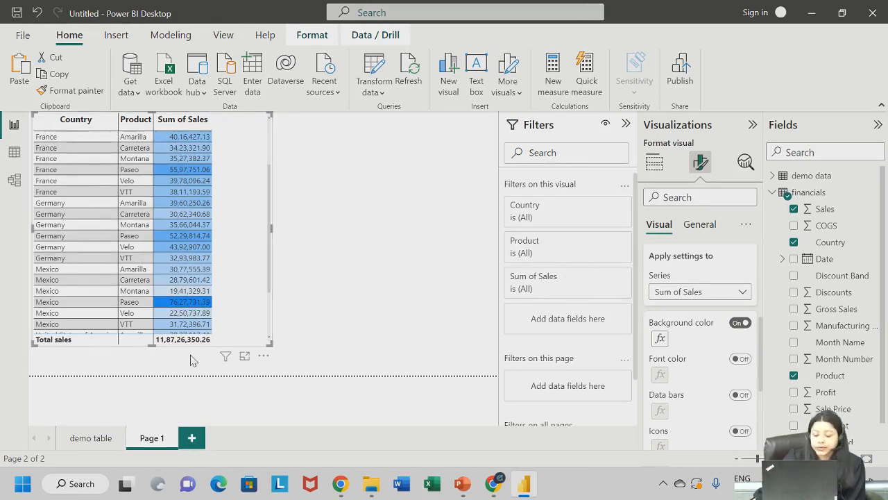
- Change the background color format style for Sum of Sales to Rules and apply it to the table
{"action": "left_click", "coordinate": [660, 340]}
{"action": "left_click_drag", "start_coordinate": [469, 23], "coordinate": [581, 24]}
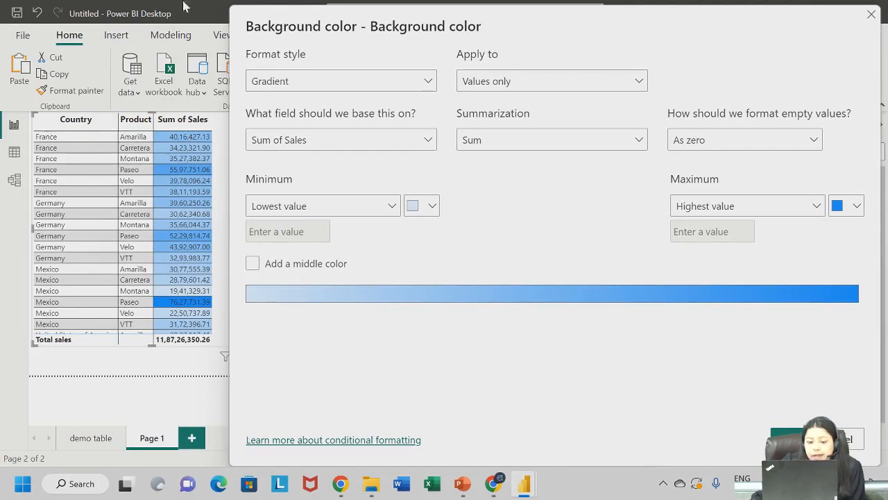
{"action": "left_click", "coordinate": [285, 91]}
{"action": "left_click", "coordinate": [262, 125]}
{"action": "left_click", "coordinate": [791, 438]}
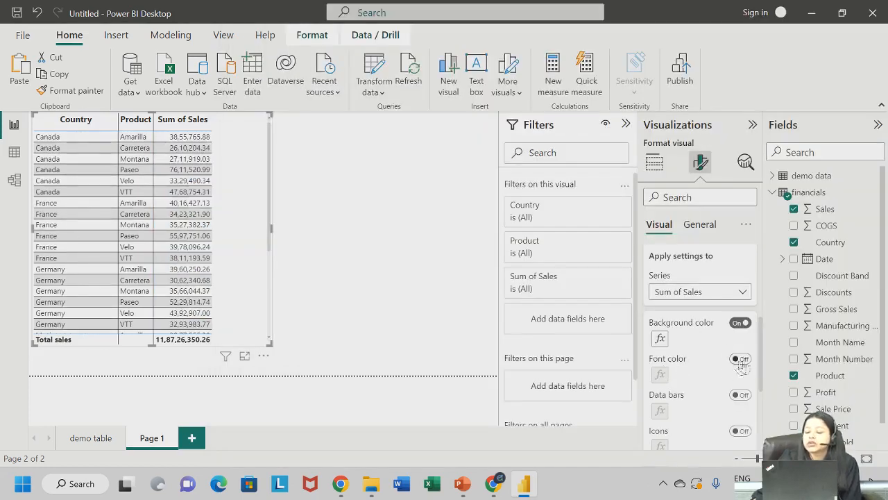
- Turn on font color conditional formatting for Sum of Sales and check the values in the table
{"action": "left_click", "coordinate": [741, 359]}
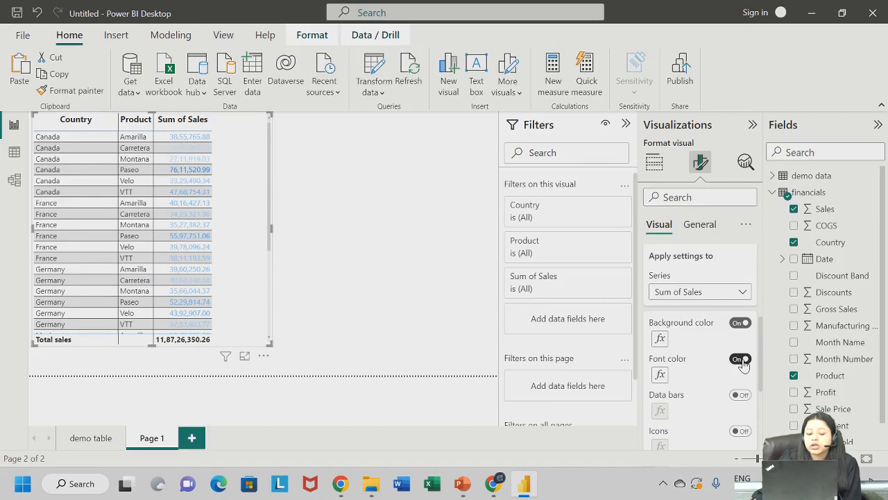
{"action": "scroll", "coordinate": [234, 236], "scroll_direction": "down", "scroll_amount": 4}
{"action": "scroll", "coordinate": [222, 279], "scroll_direction": "up", "scroll_amount": 5}
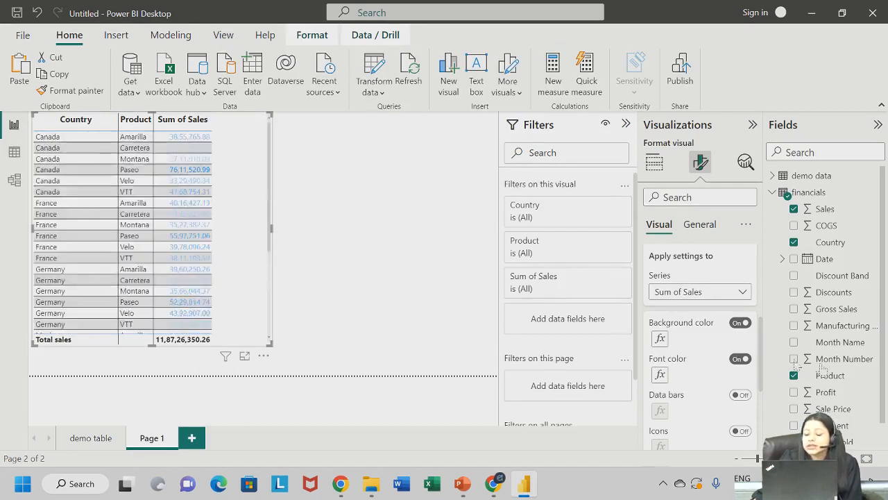
- Set the background color format style for Sum of Sales to Gradient, with empty values formatted as zero
{"action": "left_click", "coordinate": [660, 338]}
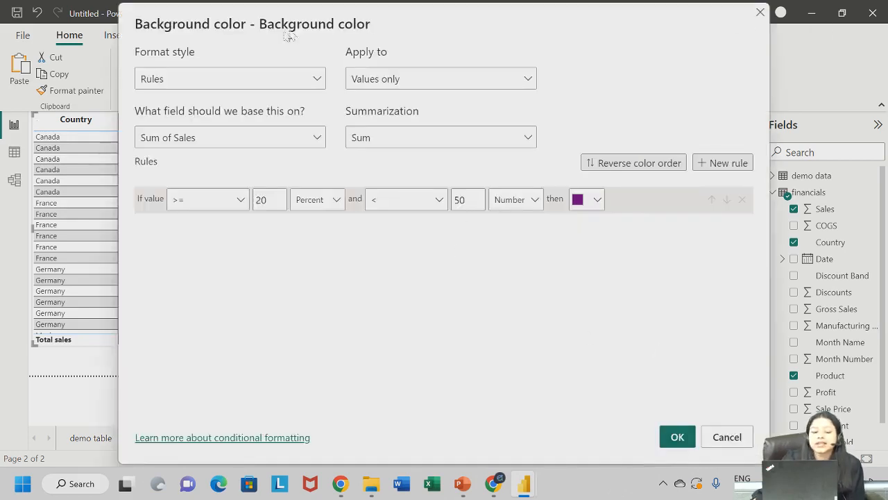
{"action": "left_click", "coordinate": [225, 80]}
{"action": "left_click", "coordinate": [199, 101]}
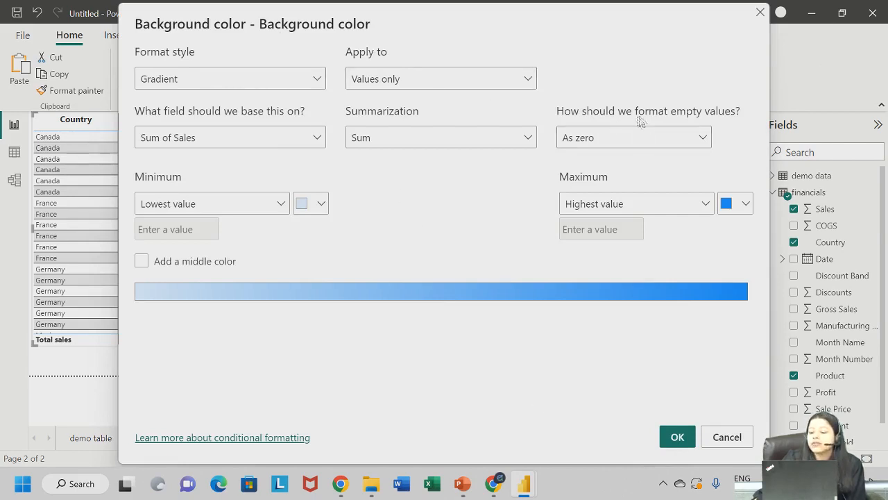
{"action": "left_click", "coordinate": [689, 141]}
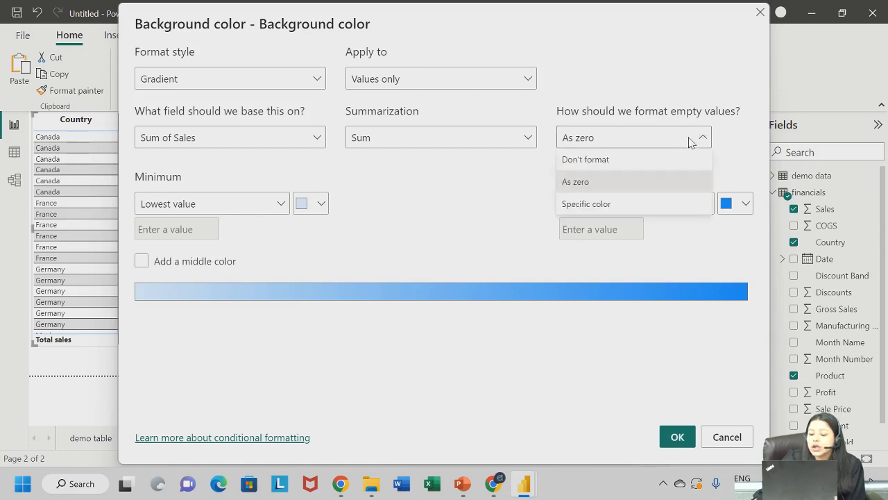
{"action": "left_click", "coordinate": [609, 190]}
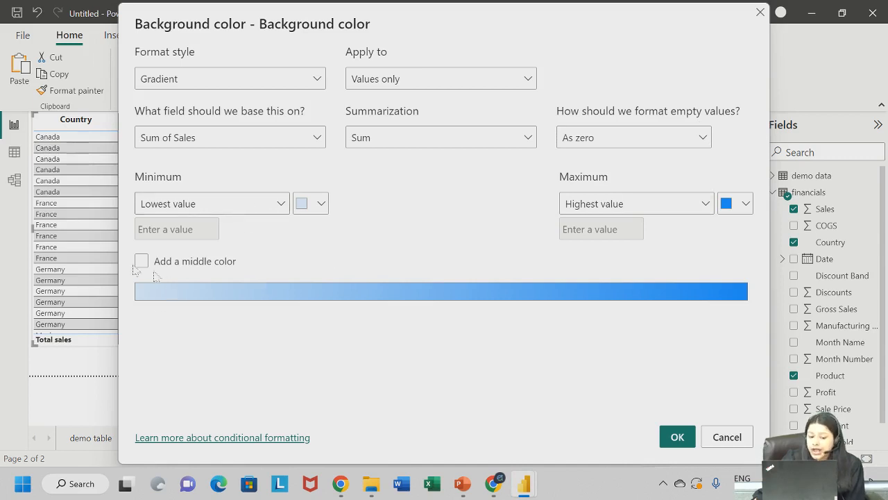
- Set the gradient's minimum color for the lowest value to a custom bright red
{"action": "left_click", "coordinate": [317, 203]}
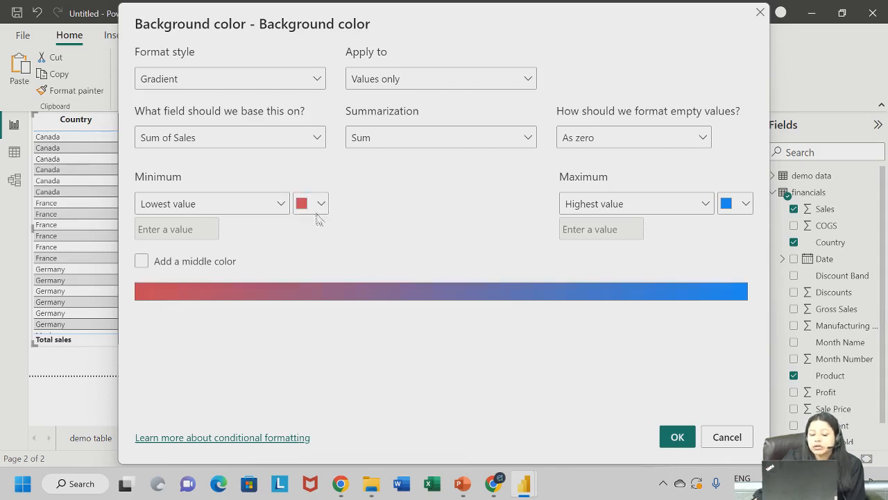
{"action": "left_click", "coordinate": [318, 206]}
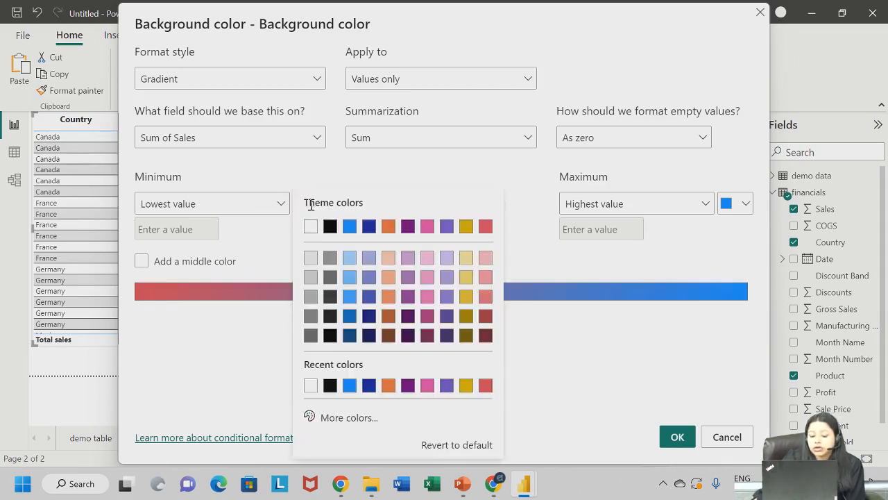
{"action": "left_click", "coordinate": [350, 418]}
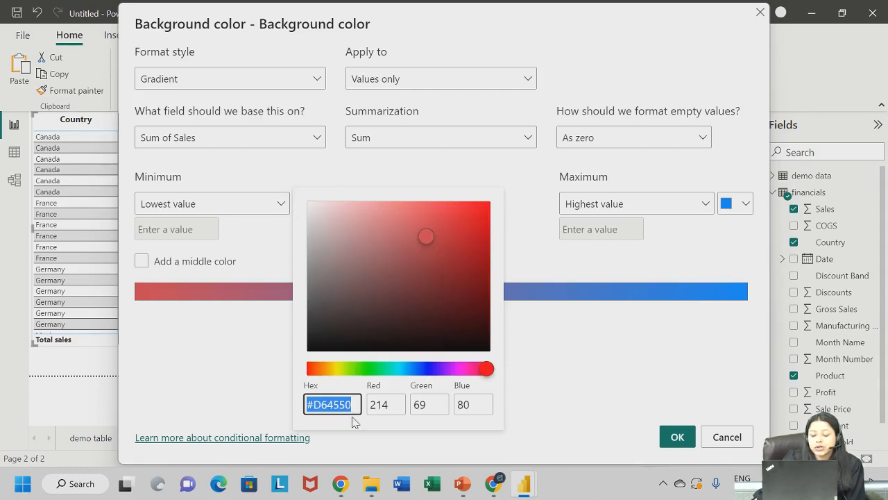
{"action": "left_click", "coordinate": [487, 210]}
{"action": "left_click", "coordinate": [165, 342]}
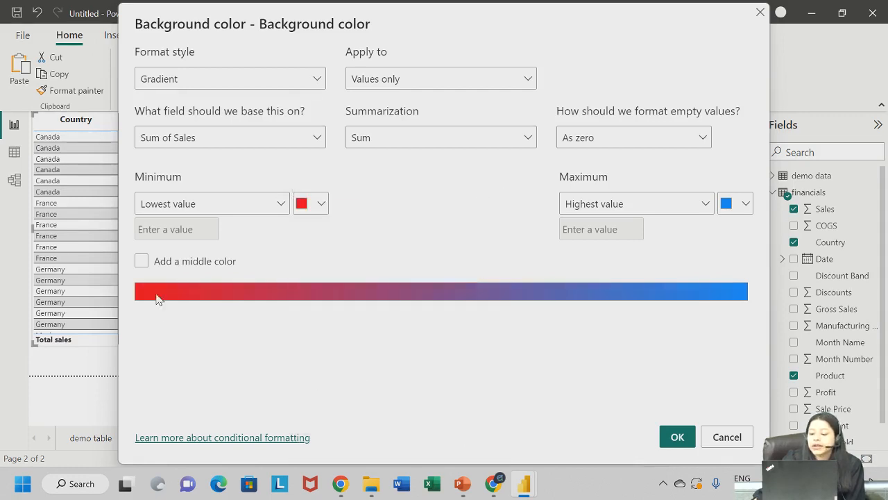
- Set the gradient's maximum color for the highest value to a custom bright green, about #15F405
{"action": "left_click", "coordinate": [687, 210]}
{"action": "left_click", "coordinate": [737, 204]}
{"action": "left_click", "coordinate": [738, 205]}
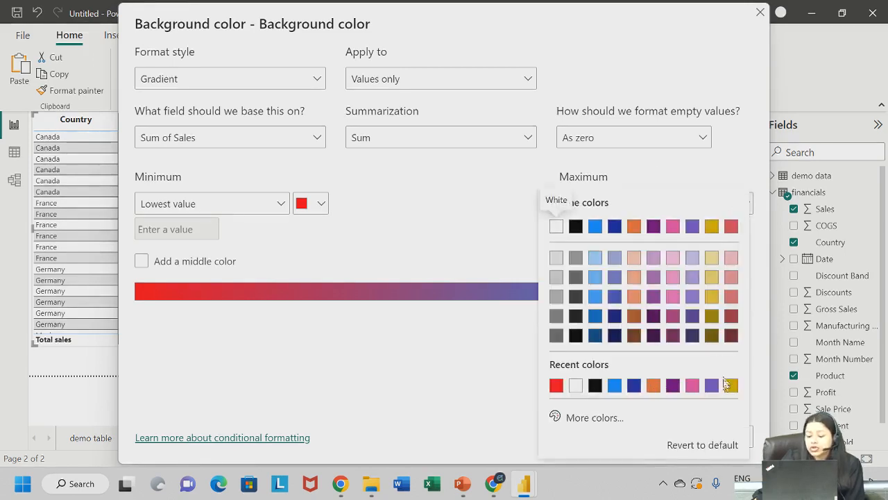
{"action": "left_click", "coordinate": [590, 417]}
{"action": "left_click_drag", "start_coordinate": [551, 368], "coordinate": [610, 369]}
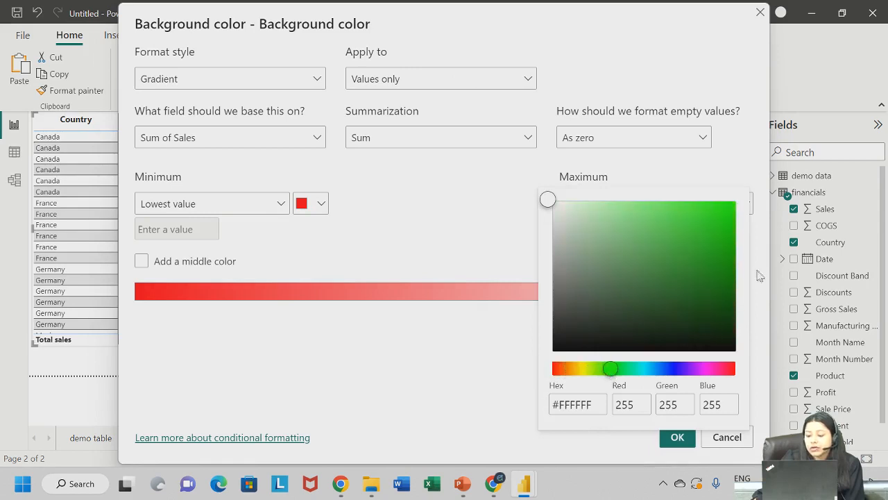
{"action": "left_click", "coordinate": [712, 218]}
{"action": "left_click", "coordinate": [729, 212]}
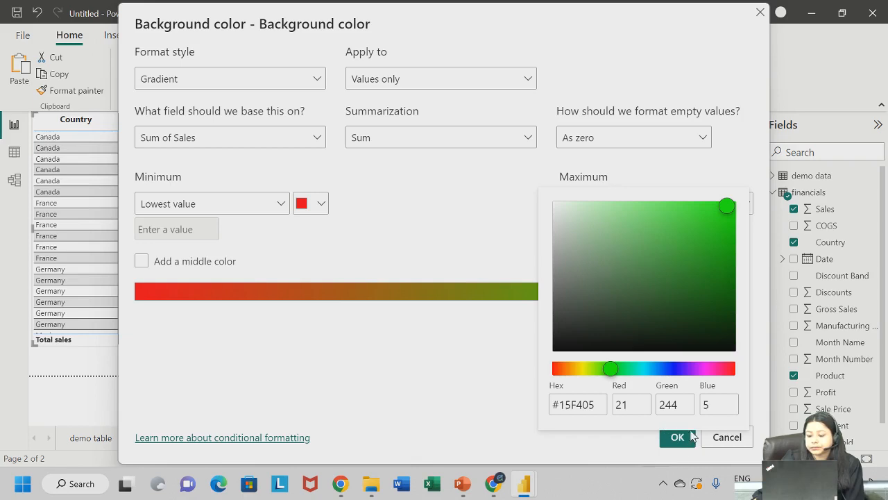
{"action": "left_click", "coordinate": [486, 251]}
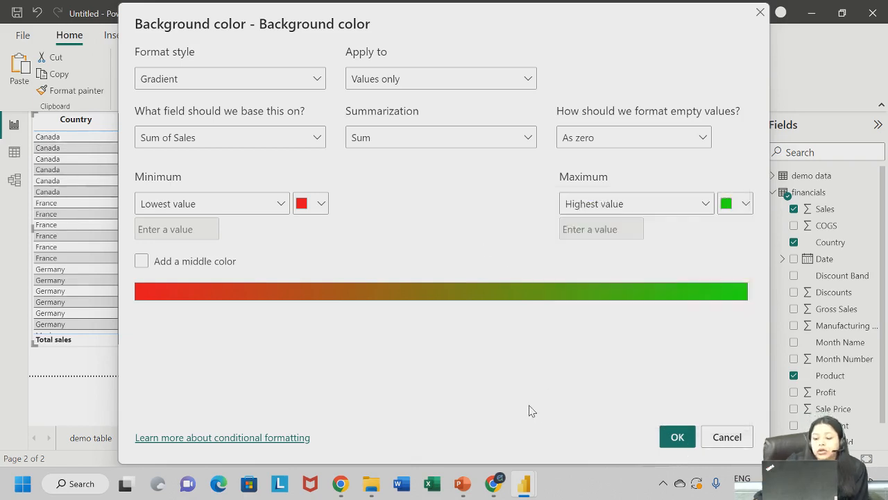
- Add a white middle color to the gradient and apply the background color formatting to the table
{"action": "left_click", "coordinate": [160, 262]}
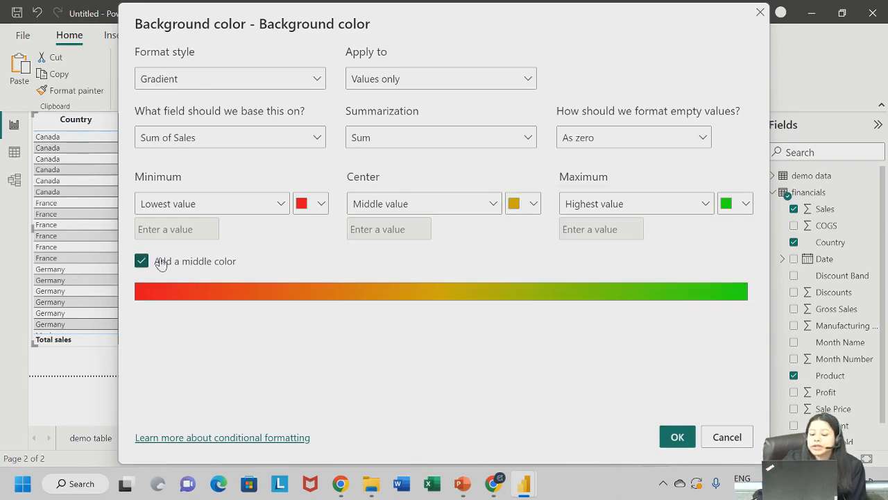
{"action": "left_click", "coordinate": [529, 203]}
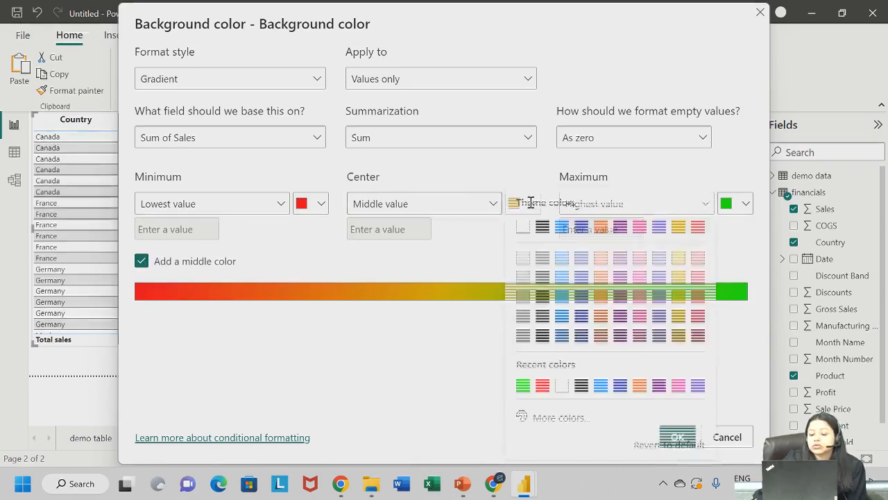
{"action": "left_click", "coordinate": [522, 229]}
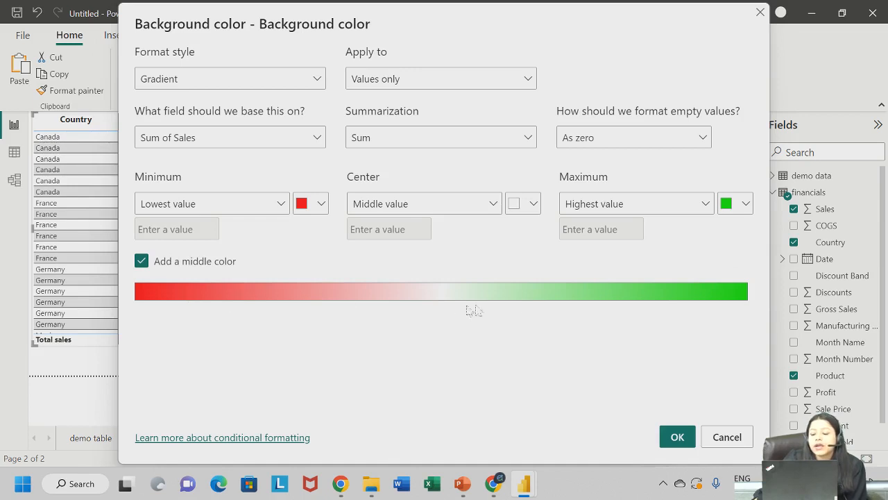
{"action": "left_click", "coordinate": [676, 436]}
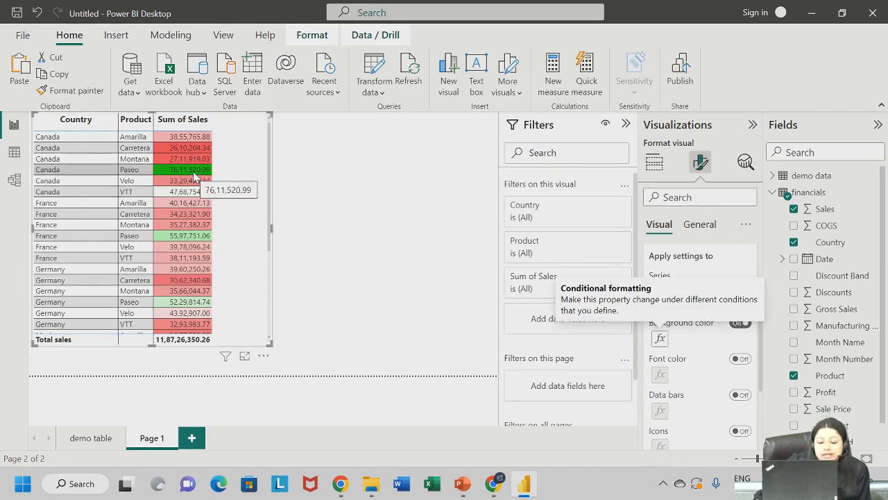
- Examine the background color gradient across all country and product rows of the Sum of Sales column
{"action": "scroll", "coordinate": [193, 208], "scroll_direction": "down", "scroll_amount": 4}
{"action": "scroll", "coordinate": [191, 251], "scroll_direction": "up", "scroll_amount": 4}
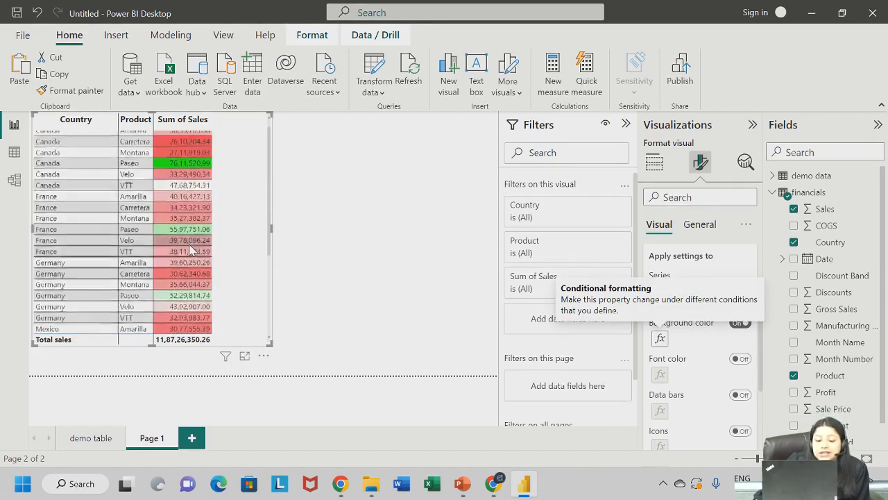
{"action": "scroll", "coordinate": [187, 325], "scroll_direction": "down", "scroll_amount": 3}
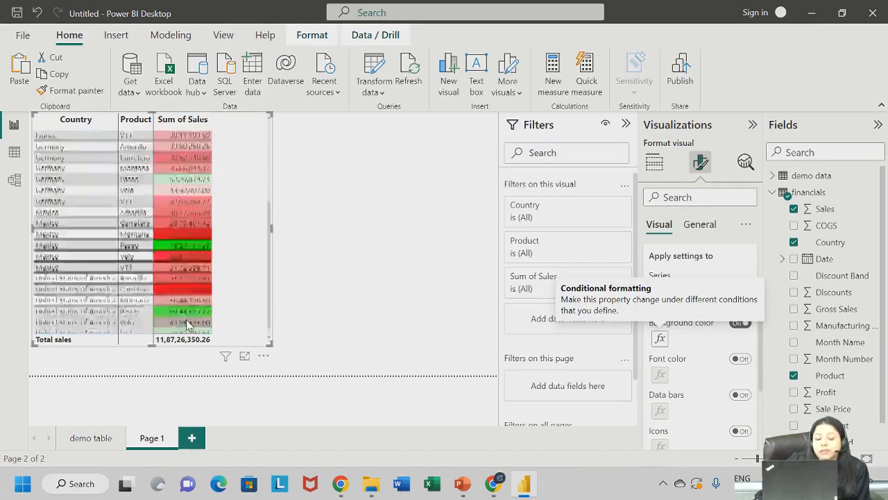
{"action": "scroll", "coordinate": [187, 325], "scroll_direction": "up", "scroll_amount": 4}
{"action": "scroll", "coordinate": [187, 181], "scroll_direction": "down", "scroll_amount": 4}
{"action": "scroll", "coordinate": [193, 201], "scroll_direction": "up", "scroll_amount": 4}
{"action": "scroll", "coordinate": [200, 214], "scroll_direction": "down", "scroll_amount": 4}
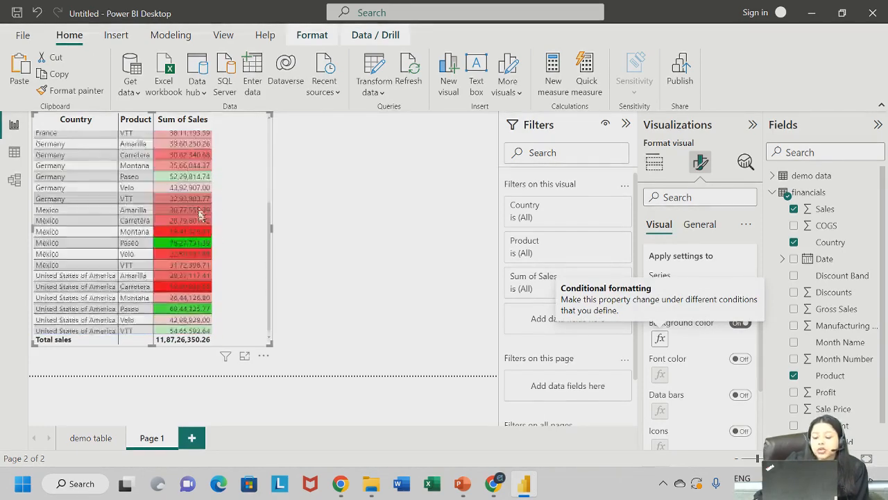
{"action": "scroll", "coordinate": [197, 208], "scroll_direction": "up", "scroll_amount": 4}
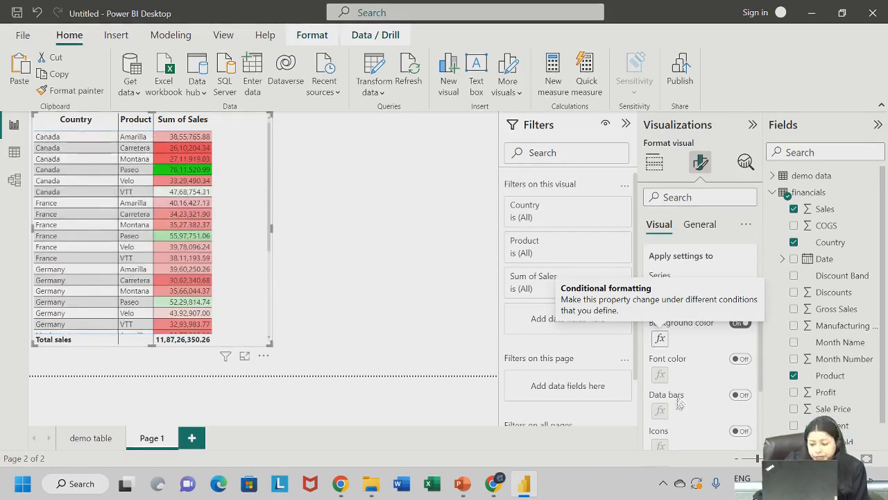
- Enable conditional font color for the Sum of Sales values on top of the red-white-green background
{"action": "left_click", "coordinate": [740, 359]}
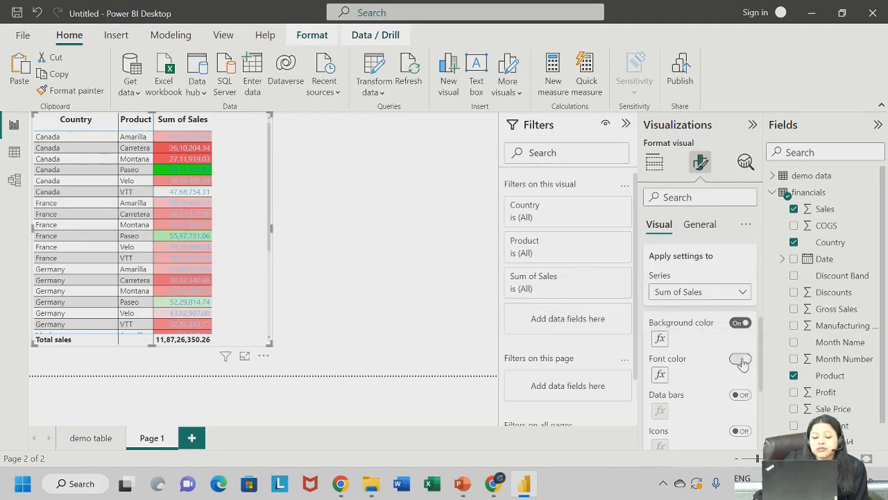
- Switch the Sum of Sales conditional formatting from font and background color to data bars and review the bars across all rows
{"action": "left_click", "coordinate": [741, 359]}
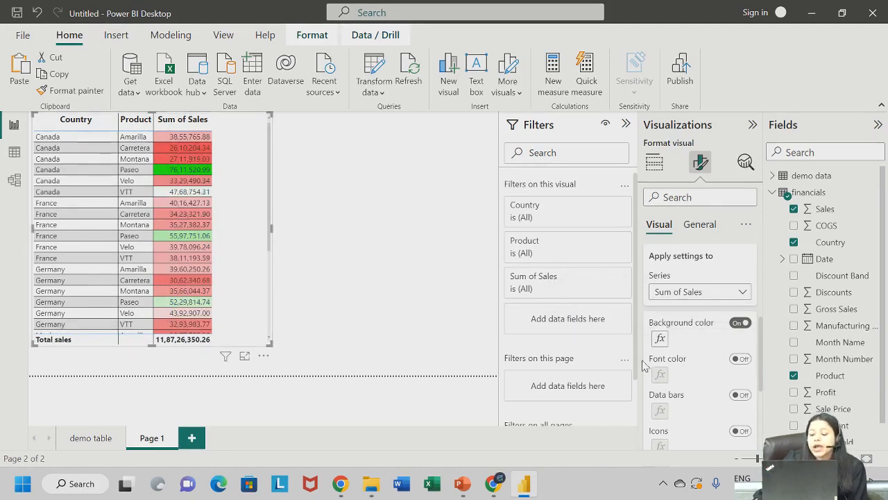
{"action": "scroll", "coordinate": [687, 386], "scroll_direction": "down", "scroll_amount": 1}
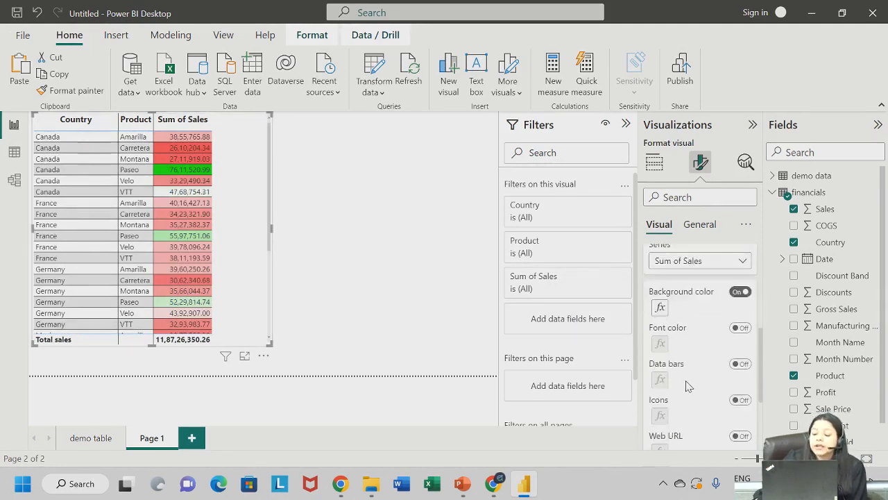
{"action": "left_click", "coordinate": [740, 364]}
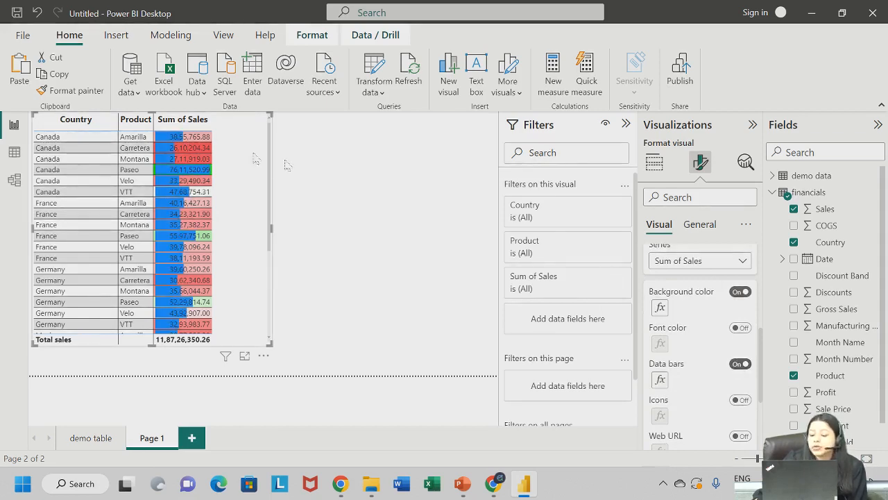
{"action": "left_click", "coordinate": [739, 292]}
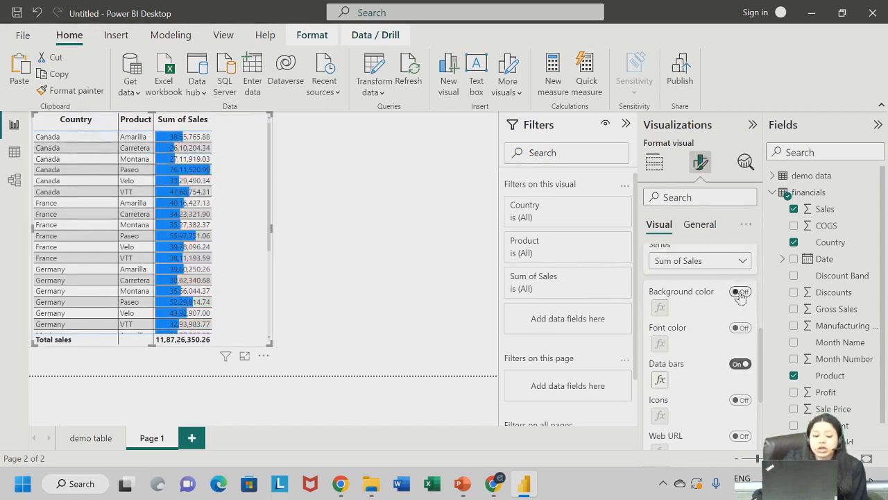
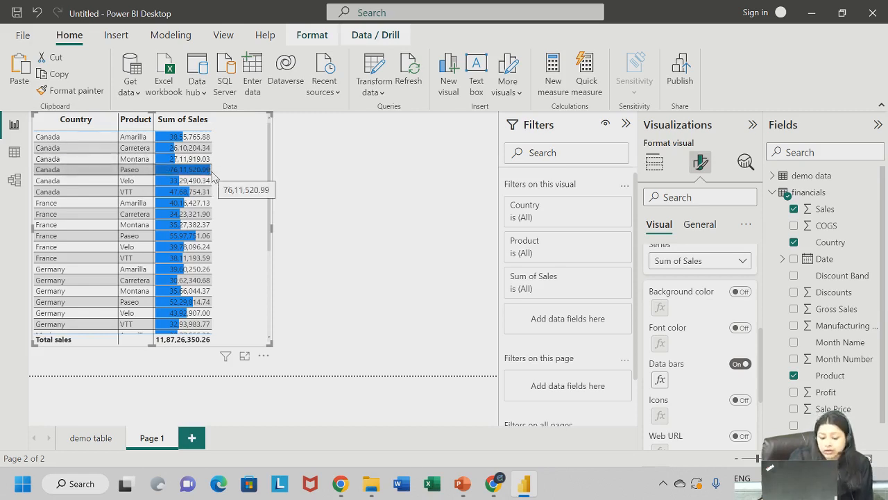
{"action": "scroll", "coordinate": [187, 208], "scroll_direction": "down", "scroll_amount": 4}
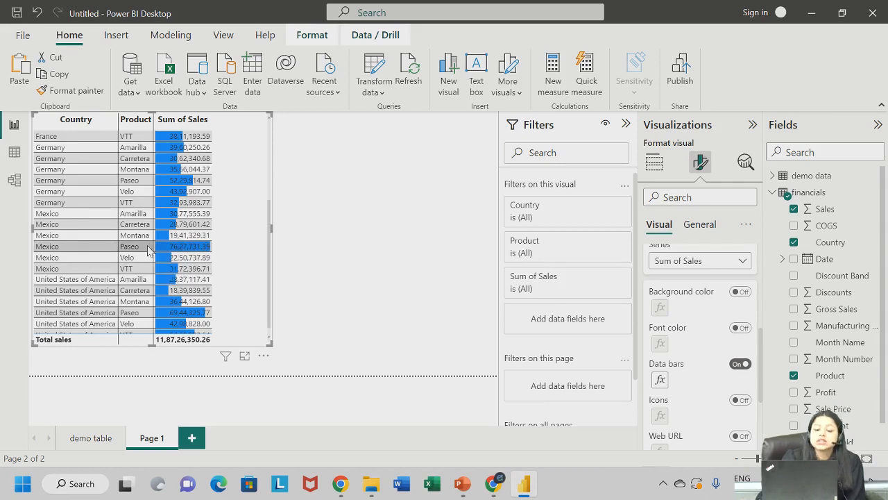
{"action": "scroll", "coordinate": [165, 267], "scroll_direction": "up", "scroll_amount": 3}
{"action": "scroll", "coordinate": [214, 256], "scroll_direction": "down", "scroll_amount": 3}
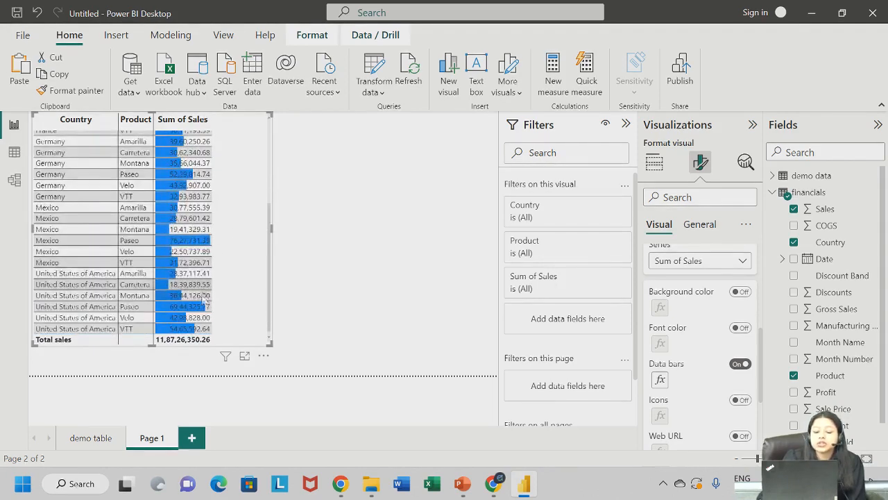
{"action": "scroll", "coordinate": [214, 256], "scroll_direction": "up", "scroll_amount": 5}
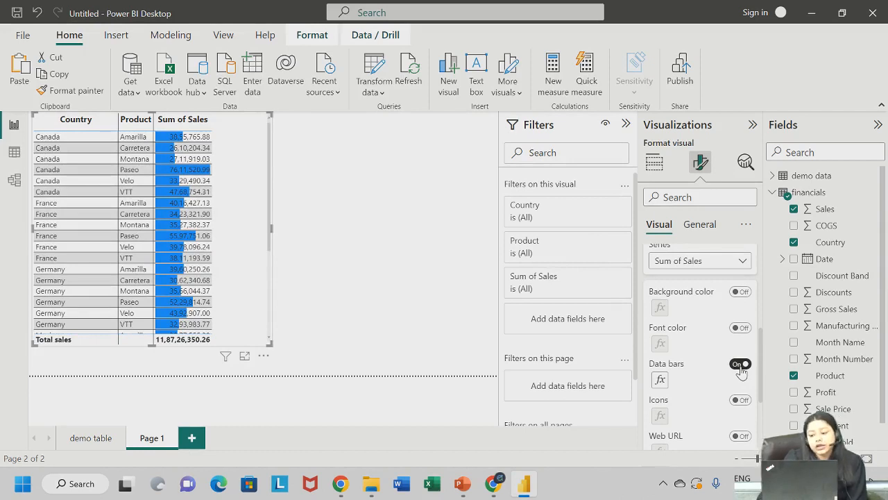
- Switch Sum of Sales from data bars back to background color and accept the lowest-to-highest gradient without a middle color
{"action": "left_click", "coordinate": [744, 292]}
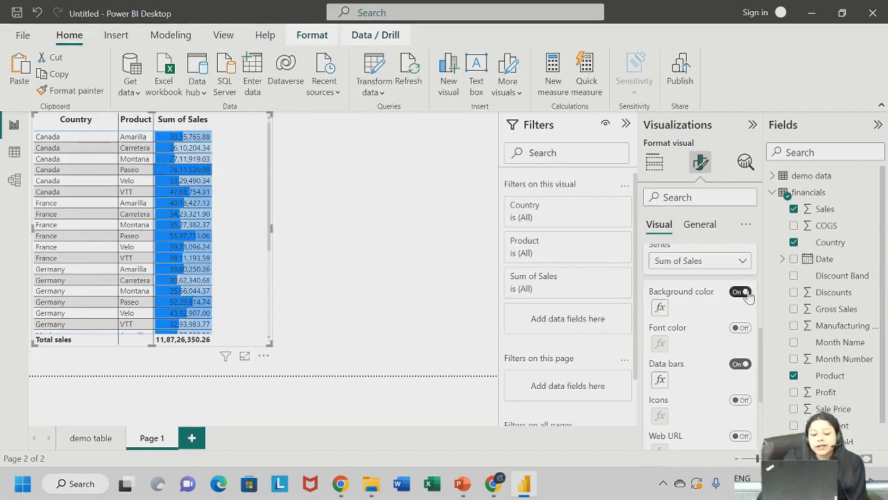
{"action": "left_click", "coordinate": [740, 364]}
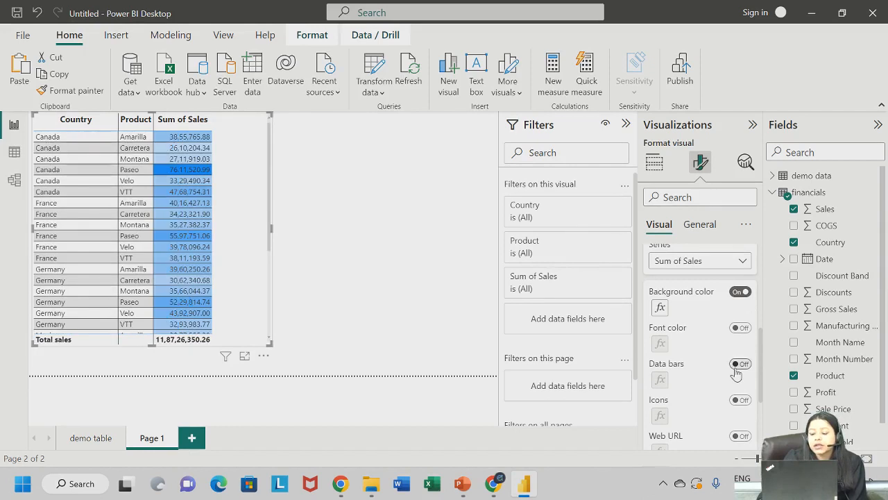
{"action": "left_click", "coordinate": [660, 308]}
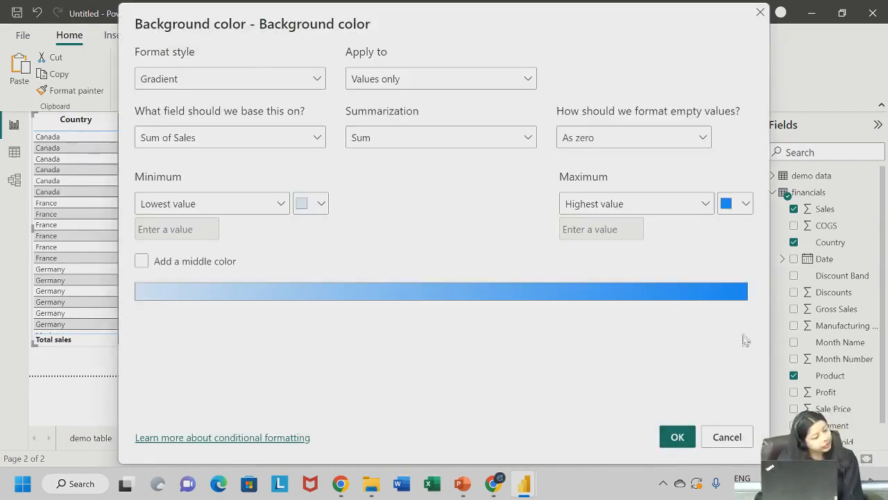
{"action": "left_click", "coordinate": [677, 436]}
- Reset the table's cell elements formatting to default and show the image height setting
{"action": "scroll", "coordinate": [683, 416], "scroll_direction": "down", "scroll_amount": 3}
{"action": "scroll", "coordinate": [708, 403], "scroll_direction": "up", "scroll_amount": 1}
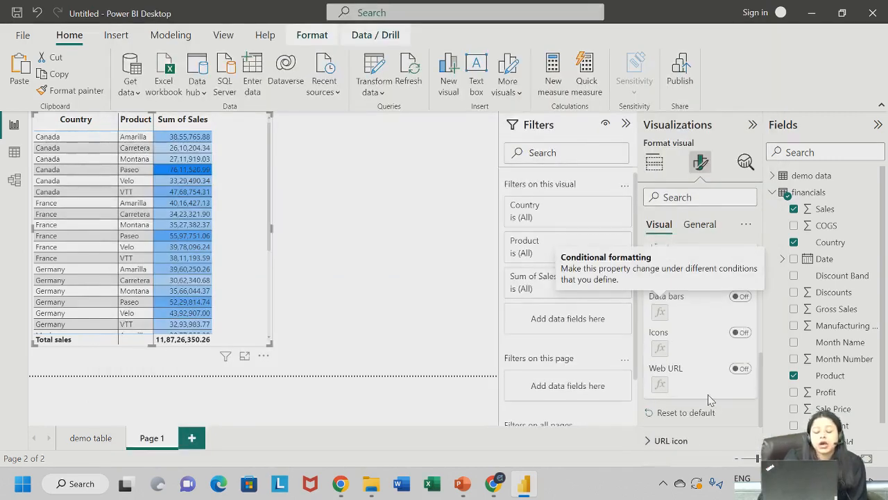
{"action": "scroll", "coordinate": [704, 388], "scroll_direction": "up", "scroll_amount": 2}
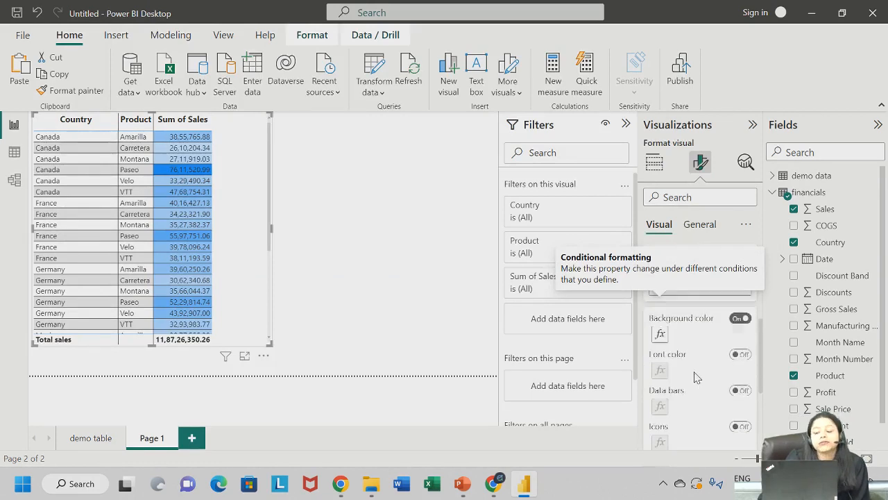
{"action": "scroll", "coordinate": [697, 375], "scroll_direction": "down", "scroll_amount": 3}
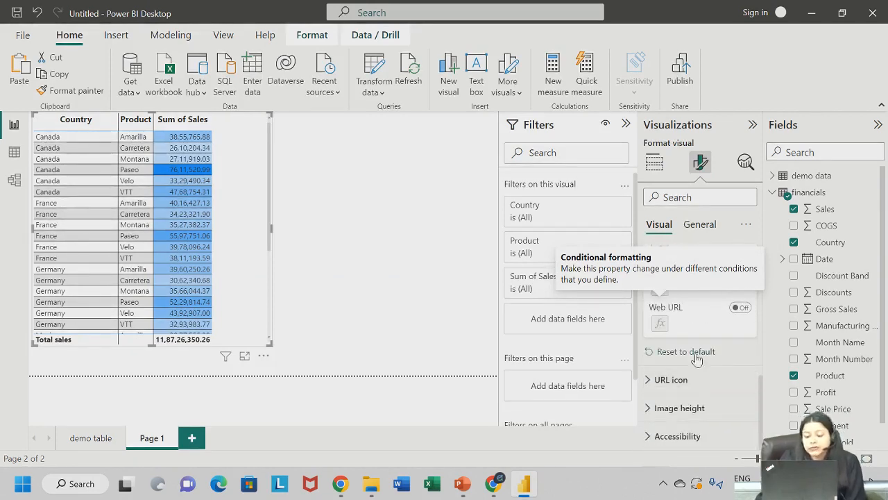
{"action": "left_click", "coordinate": [697, 354]}
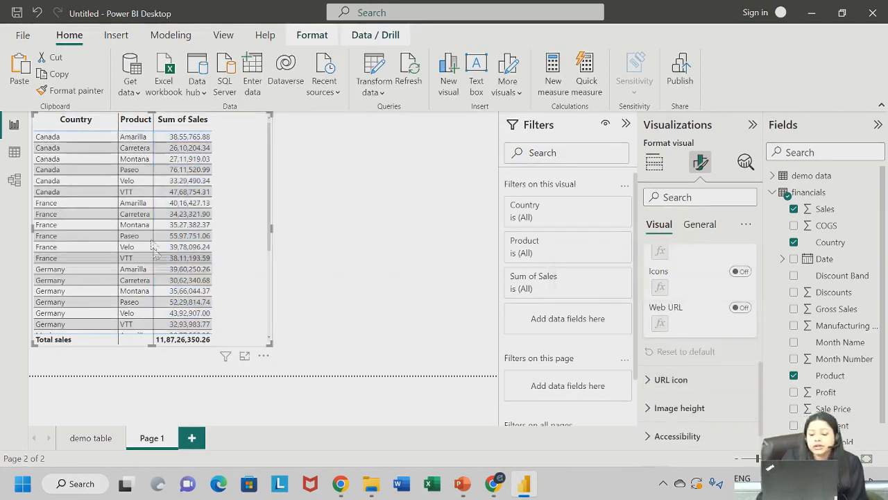
{"action": "scroll", "coordinate": [698, 306], "scroll_direction": "up", "scroll_amount": 3}
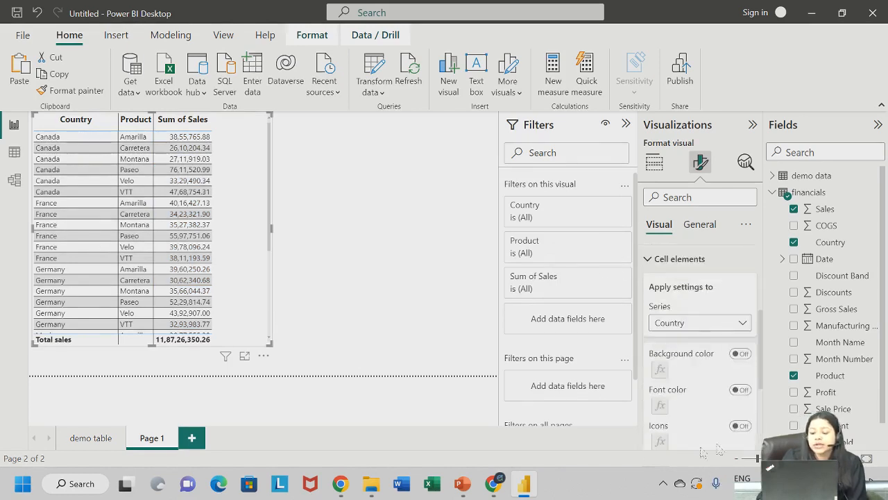
{"action": "left_click", "coordinate": [679, 259]}
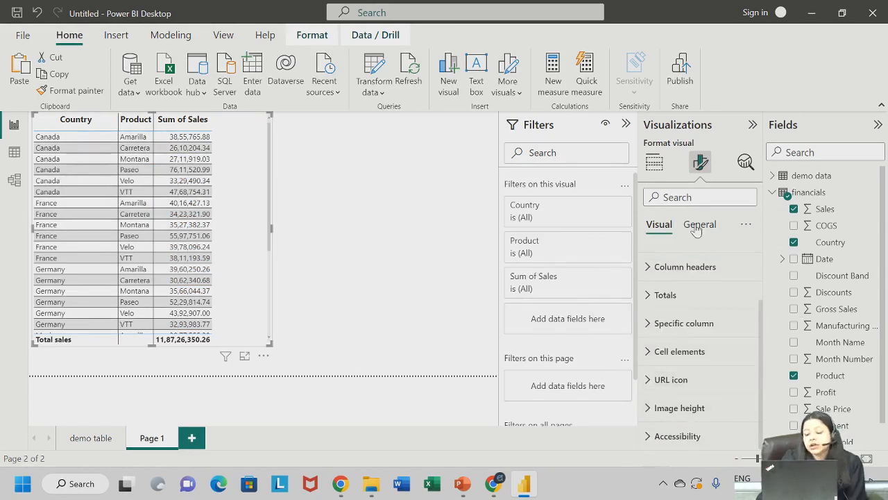
{"action": "left_click", "coordinate": [682, 408]}
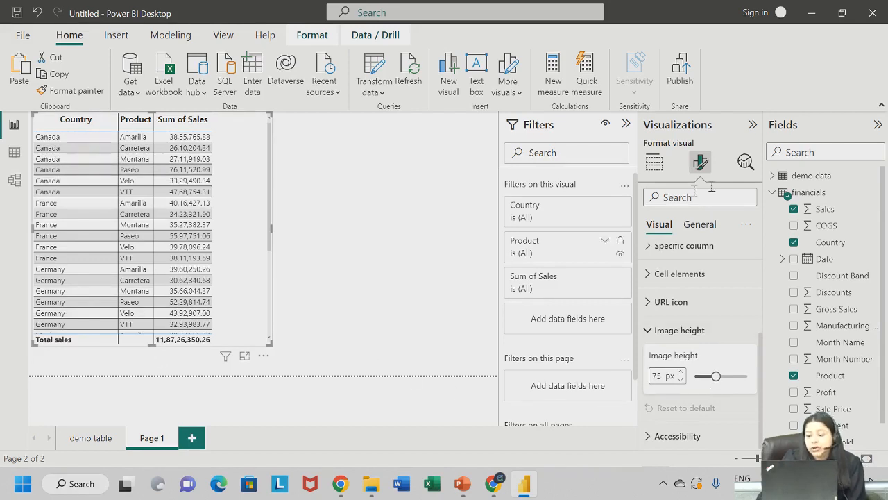
- Reduce the table visual's height to 609 in its general size properties
{"action": "left_click", "coordinate": [701, 225]}
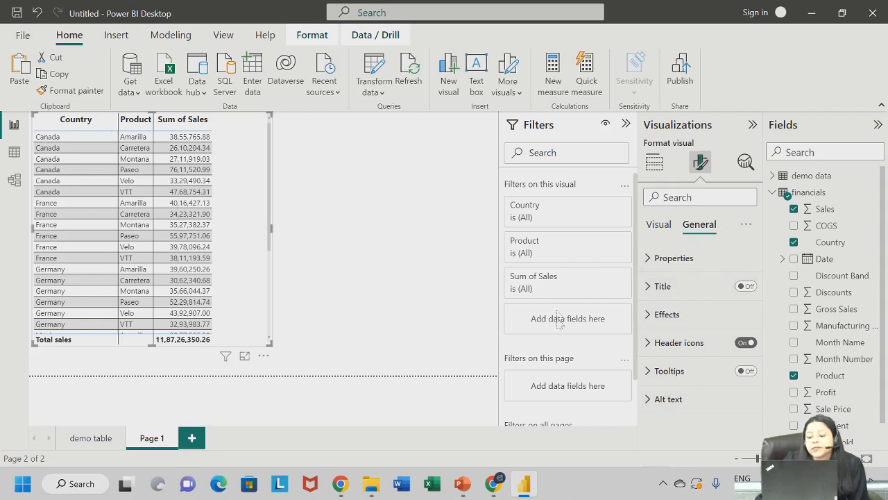
{"action": "left_click", "coordinate": [674, 258]}
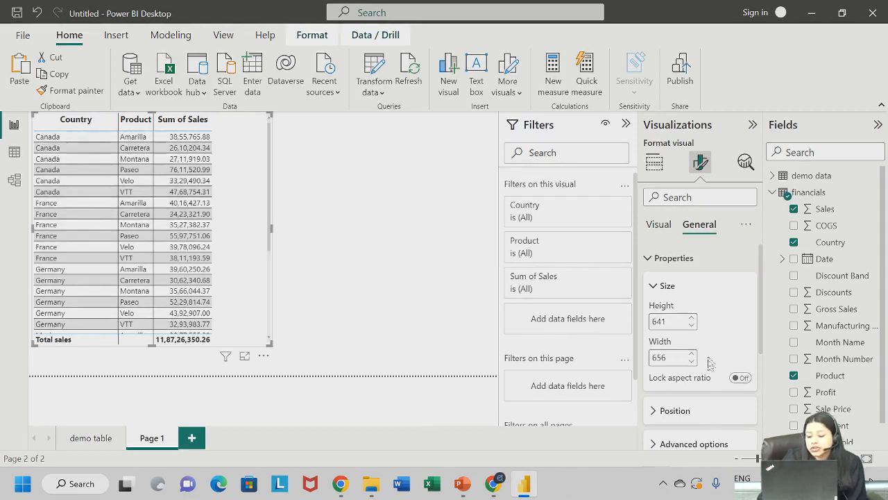
{"action": "left_click", "coordinate": [691, 326]}
{"action": "left_click", "coordinate": [690, 326]}
{"action": "left_click", "coordinate": [690, 327]}
{"action": "left_click", "coordinate": [690, 326]}
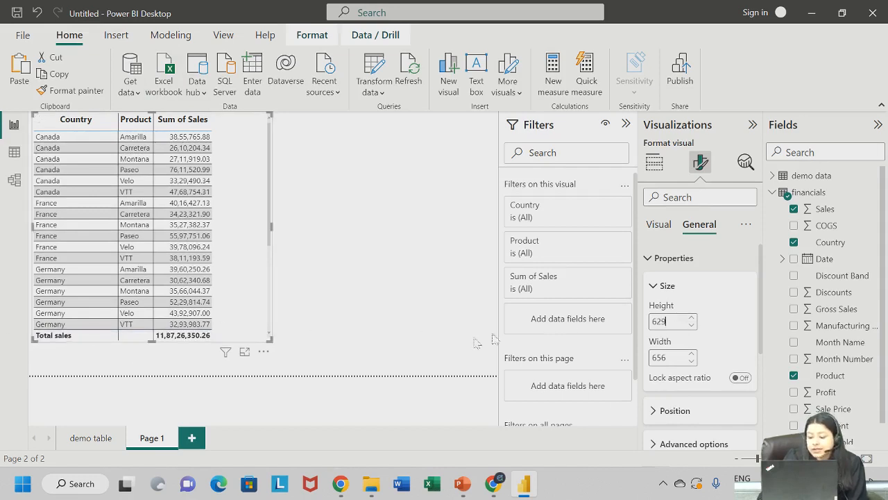
{"action": "left_click", "coordinate": [689, 329]}
{"action": "left_click", "coordinate": [689, 328]}
{"action": "left_click", "coordinate": [689, 328]}
{"action": "left_click", "coordinate": [689, 328]}
{"action": "left_click", "coordinate": [689, 327]}
{"action": "left_click", "coordinate": [688, 327]}
{"action": "left_click", "coordinate": [689, 327]}
{"action": "left_click", "coordinate": [689, 327]}
{"action": "left_click", "coordinate": [689, 327]}
{"action": "left_click", "coordinate": [689, 327]}
{"action": "left_click", "coordinate": [689, 327]}
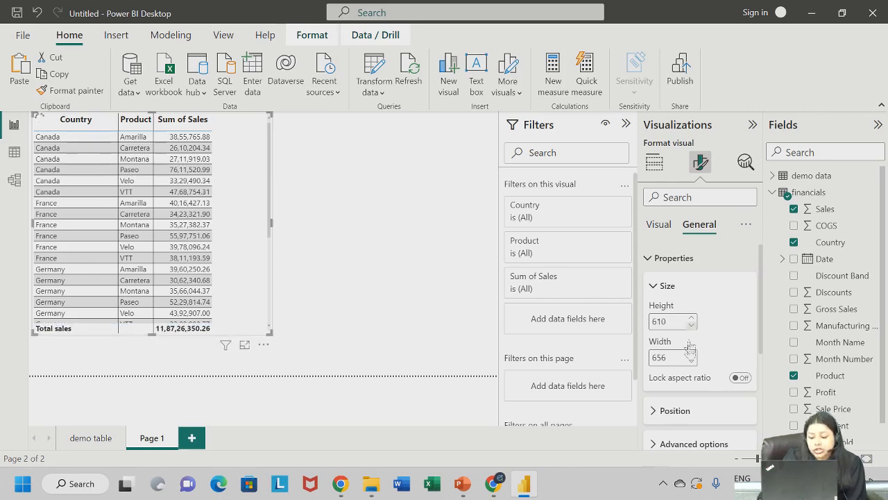
- Increase the table visual's width to 666
{"action": "left_click", "coordinate": [690, 353]}
{"action": "left_click", "coordinate": [690, 353]}
{"action": "left_click", "coordinate": [690, 353]}
{"action": "left_click", "coordinate": [690, 353]}
{"action": "left_click", "coordinate": [690, 353]}
{"action": "left_click", "coordinate": [690, 353]}
{"action": "left_click", "coordinate": [689, 353]}
{"action": "left_click", "coordinate": [689, 353]}
{"action": "left_click", "coordinate": [692, 361]}
- Set the table visual's horizontal position to 35
{"action": "scroll", "coordinate": [694, 355], "scroll_direction": "down", "scroll_amount": 2}
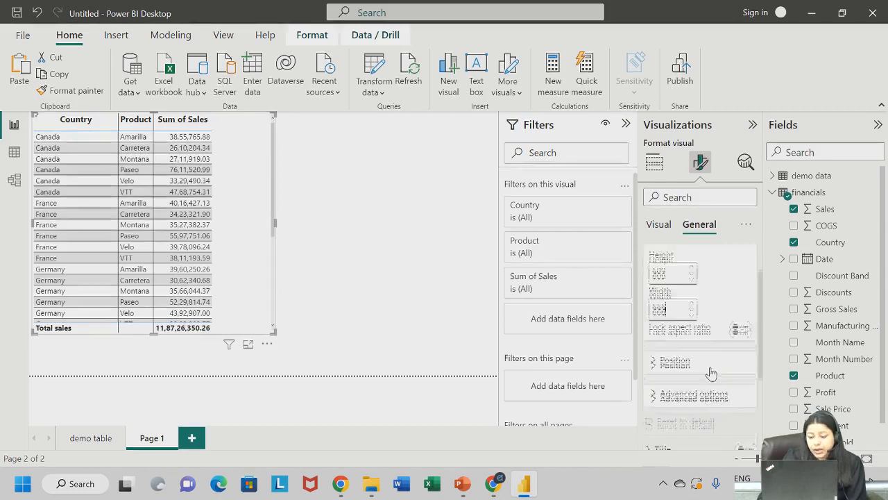
{"action": "left_click", "coordinate": [689, 351]}
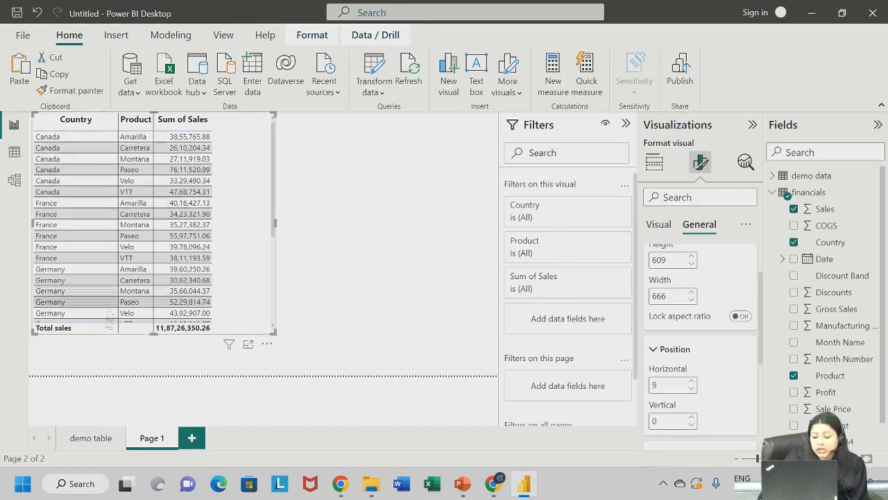
{"action": "left_click", "coordinate": [691, 381]}
{"action": "left_click", "coordinate": [691, 382]}
{"action": "left_click", "coordinate": [691, 381]}
{"action": "left_click", "coordinate": [691, 381]}
{"action": "left_click", "coordinate": [691, 382]}
{"action": "left_click", "coordinate": [691, 382]}
{"action": "left_click", "coordinate": [691, 382]}
{"action": "left_click", "coordinate": [691, 382]}
{"action": "left_click", "coordinate": [690, 382]}
{"action": "left_click", "coordinate": [691, 382]}
{"action": "left_click", "coordinate": [691, 382]}
{"action": "left_click", "coordinate": [690, 382]}
{"action": "left_click", "coordinate": [691, 382]}
{"action": "left_click", "coordinate": [691, 381]}
{"action": "double_click", "coordinate": [691, 381]}
{"action": "left_click", "coordinate": [690, 381]}
{"action": "left_click", "coordinate": [691, 382]}
{"action": "left_click", "coordinate": [691, 381]}
{"action": "left_click", "coordinate": [691, 382]}
{"action": "left_click", "coordinate": [690, 382]}
{"action": "left_click", "coordinate": [691, 381]}
{"action": "double_click", "coordinate": [691, 382]}
{"action": "double_click", "coordinate": [691, 381]}
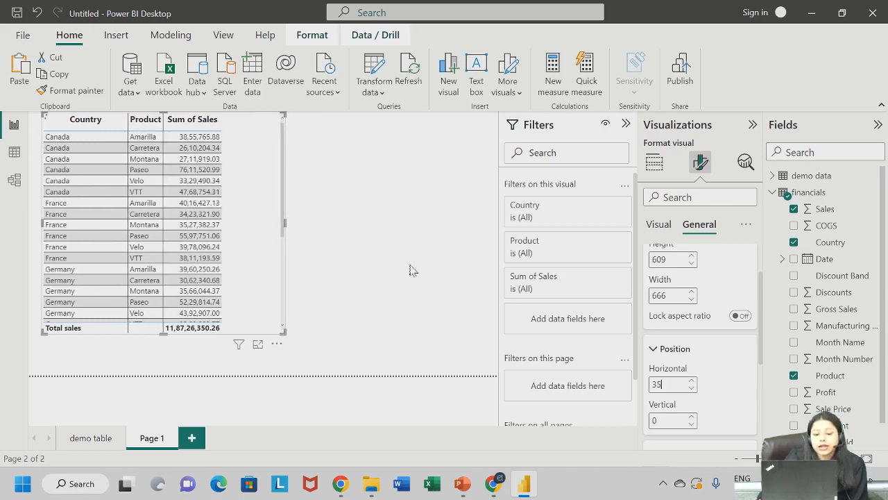
- Move the table visual freely on the page to about horizontal 334 and vertical 55
{"action": "left_click_drag", "start_coordinate": [310, 152], "coordinate": [332, 137]}
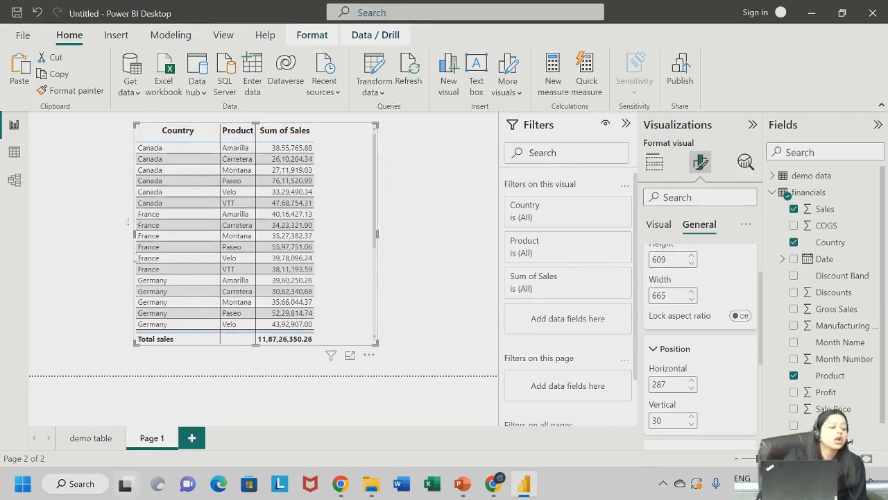
{"action": "mouse_move", "coordinate": [349, 149]}
{"action": "left_mouse_down"}
{"action": "mouse_move", "coordinate": [212, 173]}
{"action": "mouse_move", "coordinate": [308, 168]}
{"action": "mouse_move", "coordinate": [365, 147]}
{"action": "left_mouse_up"}
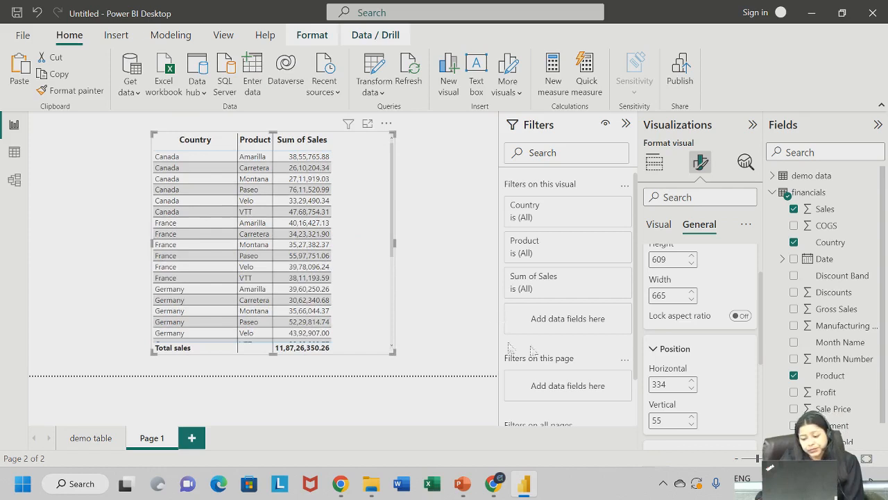
{"action": "scroll", "coordinate": [693, 408], "scroll_direction": "down", "scroll_amount": 3}
{"action": "left_click", "coordinate": [698, 365]}
{"action": "left_click", "coordinate": [699, 362]}
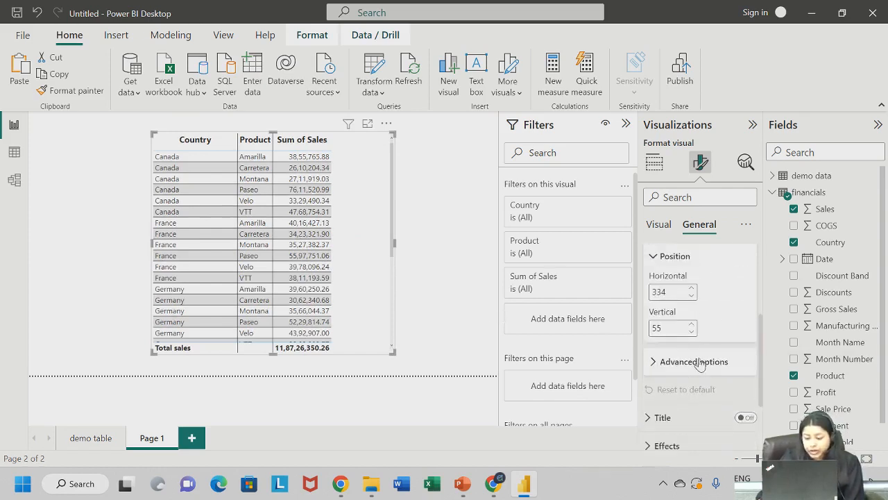
- Turn on the table visual's title and set its text to "Sales as per region"
{"action": "scroll", "coordinate": [698, 363], "scroll_direction": "down", "scroll_amount": 2}
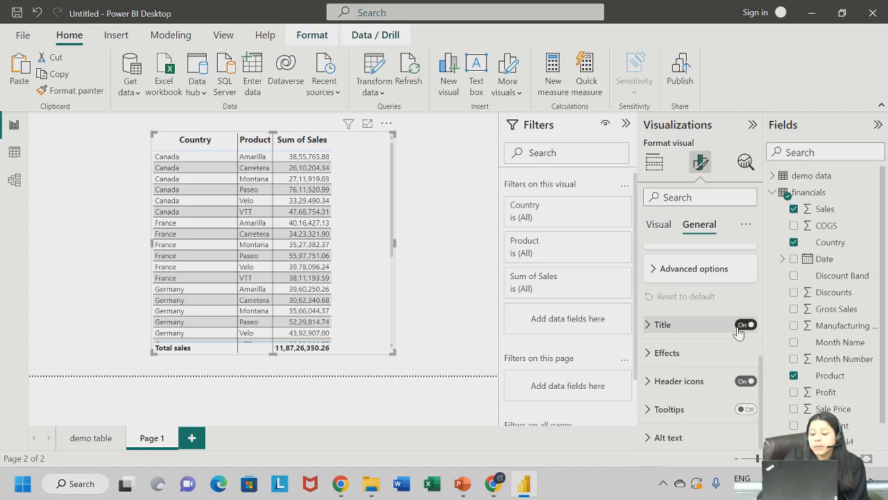
{"action": "left_click", "coordinate": [669, 325]}
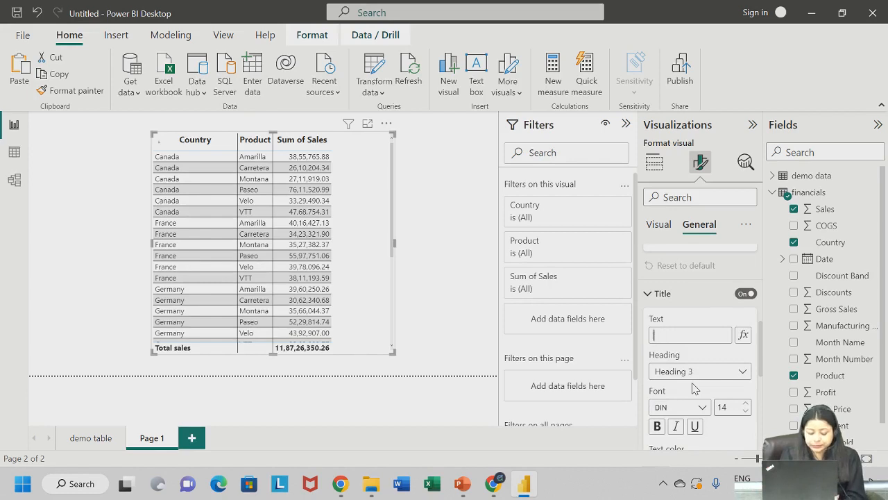
{"action": "key", "text": "Return"}
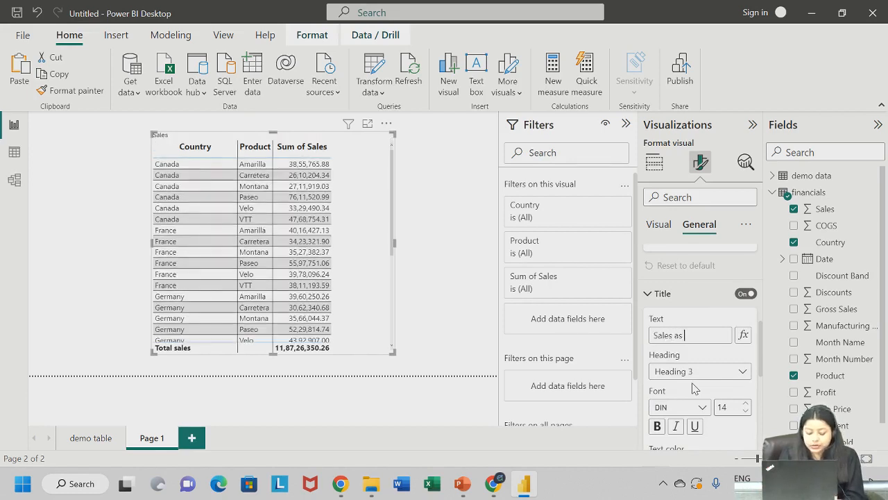
{"action": "type", "text": "ion"}
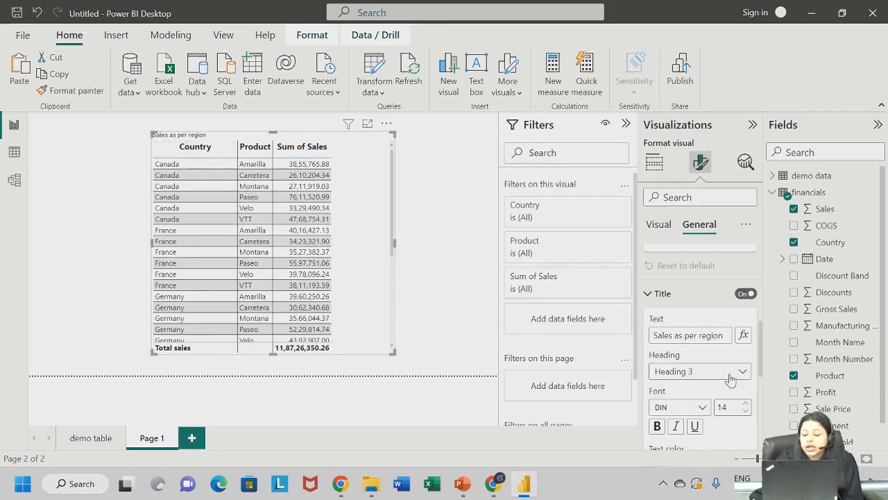
- Increase the title's font size to 27
{"action": "left_click", "coordinate": [746, 404]}
{"action": "left_click", "coordinate": [745, 404]}
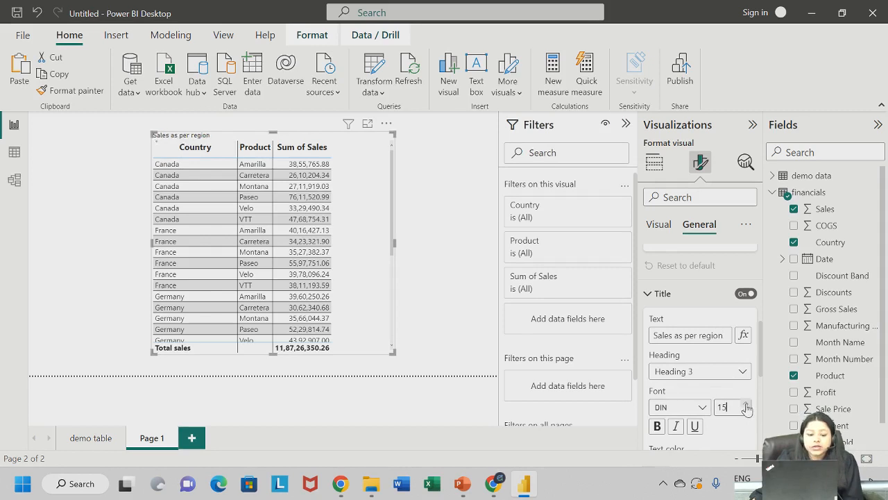
{"action": "left_click", "coordinate": [746, 403]}
{"action": "left_click", "coordinate": [746, 403]}
{"action": "left_click", "coordinate": [746, 403]}
{"action": "left_click", "coordinate": [746, 404]}
{"action": "left_click", "coordinate": [746, 403]}
{"action": "left_click", "coordinate": [746, 404]}
{"action": "left_click", "coordinate": [746, 404]}
{"action": "left_click", "coordinate": [746, 404]}
{"action": "left_click", "coordinate": [746, 404]}
{"action": "left_click", "coordinate": [746, 403]}
{"action": "left_click", "coordinate": [745, 404]}
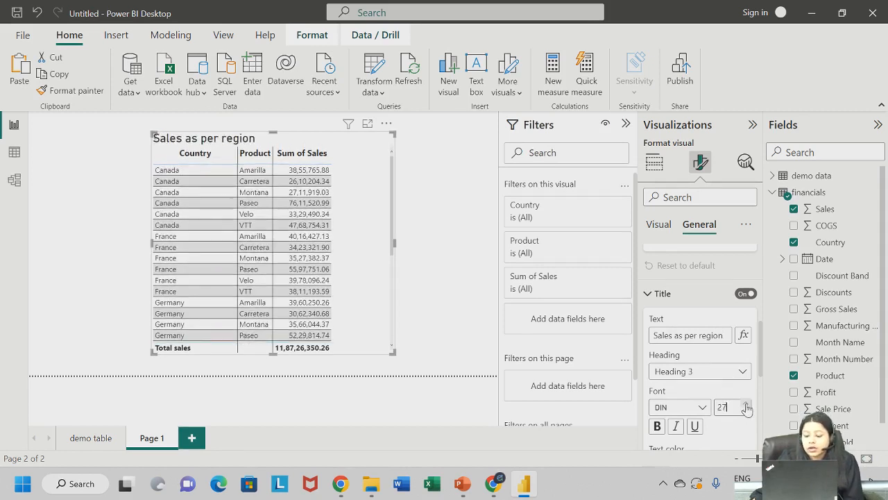
{"action": "scroll", "coordinate": [687, 427], "scroll_direction": "down", "scroll_amount": 1}
{"action": "scroll", "coordinate": [686, 427], "scroll_direction": "down", "scroll_amount": 2}
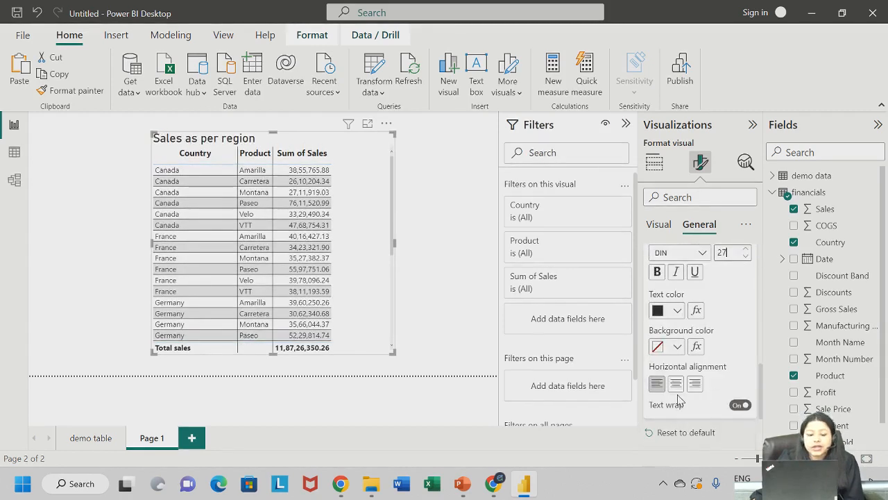
- Try centre alignment for the table title, restore left alignment, and make the title bold
{"action": "left_click", "coordinate": [675, 383]}
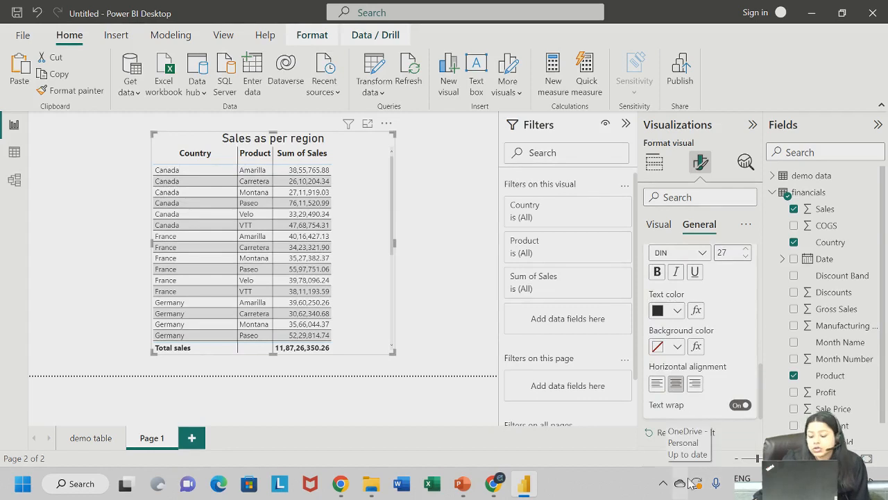
{"action": "left_click", "coordinate": [657, 383]}
{"action": "scroll", "coordinate": [663, 379], "scroll_direction": "up", "scroll_amount": 1}
{"action": "scroll", "coordinate": [662, 379], "scroll_direction": "up", "scroll_amount": 1}
{"action": "left_click", "coordinate": [657, 334]}
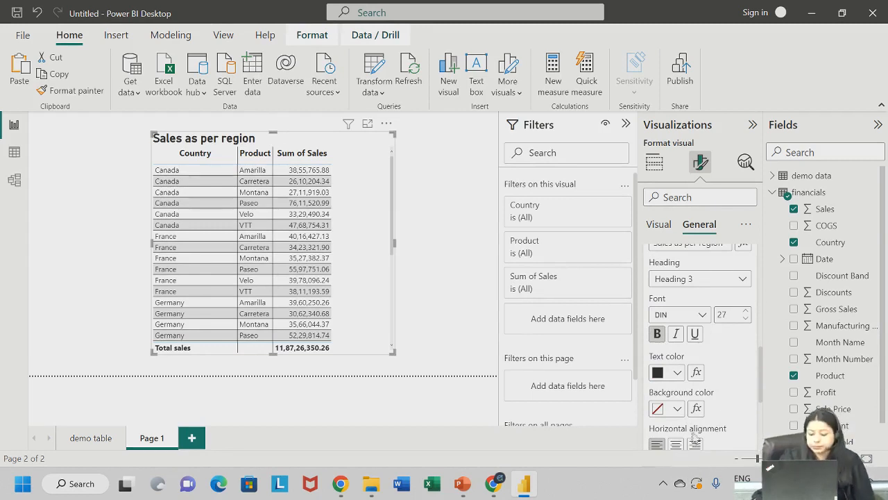
- Try a light grey background colour on the table visual and set it back to white
{"action": "scroll", "coordinate": [742, 405], "scroll_direction": "down", "scroll_amount": 5}
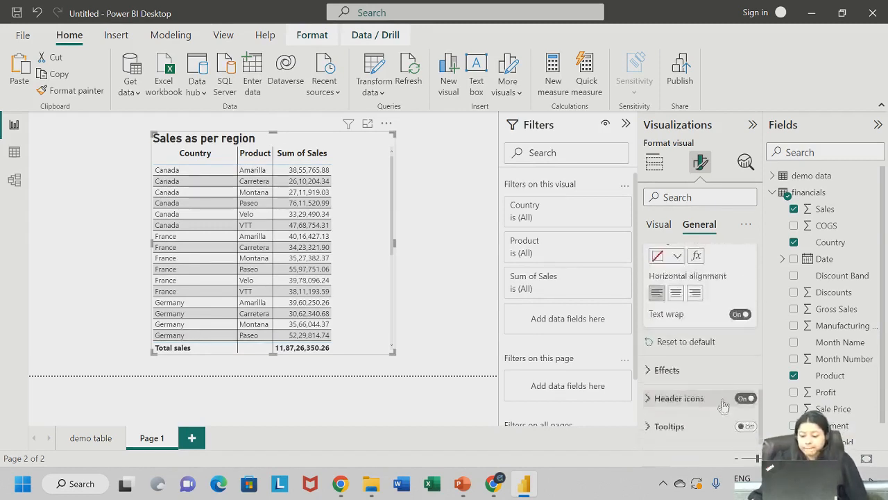
{"action": "scroll", "coordinate": [725, 381], "scroll_direction": "down", "scroll_amount": 1}
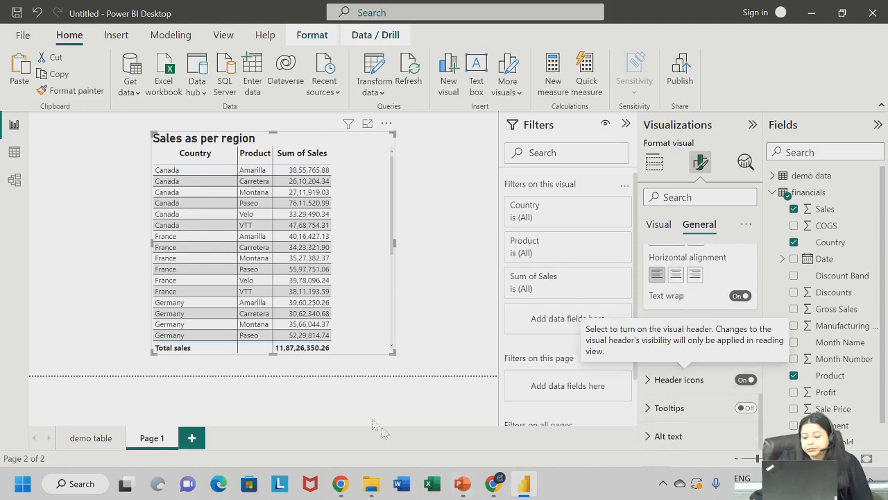
{"action": "scroll", "coordinate": [700, 319], "scroll_direction": "up", "scroll_amount": 5}
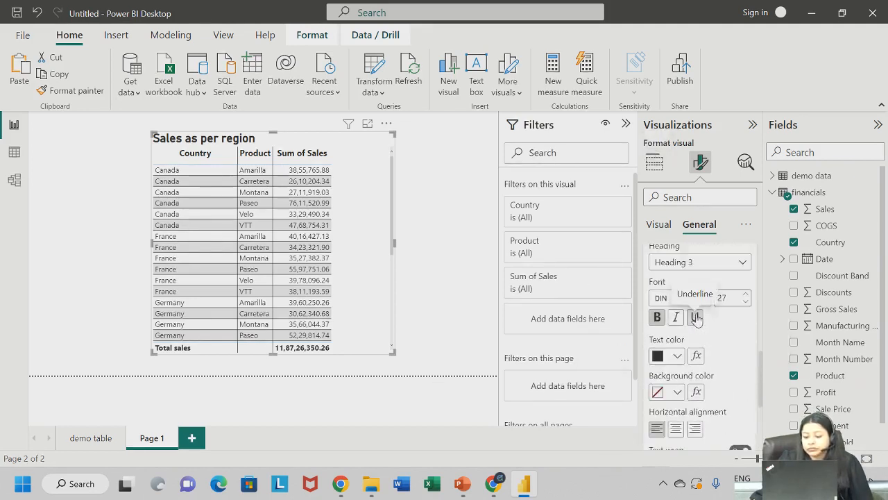
{"action": "scroll", "coordinate": [701, 319], "scroll_direction": "down", "scroll_amount": 5}
{"action": "left_click", "coordinate": [692, 352]}
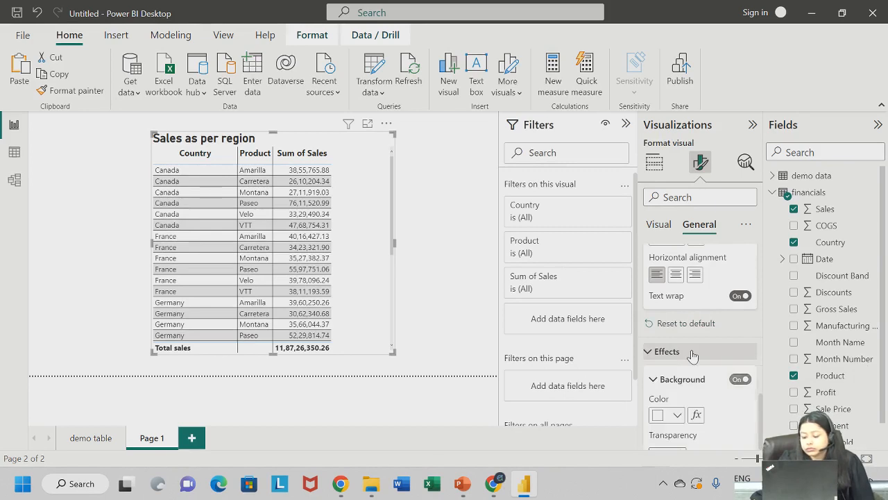
{"action": "scroll", "coordinate": [693, 350], "scroll_direction": "down", "scroll_amount": 3}
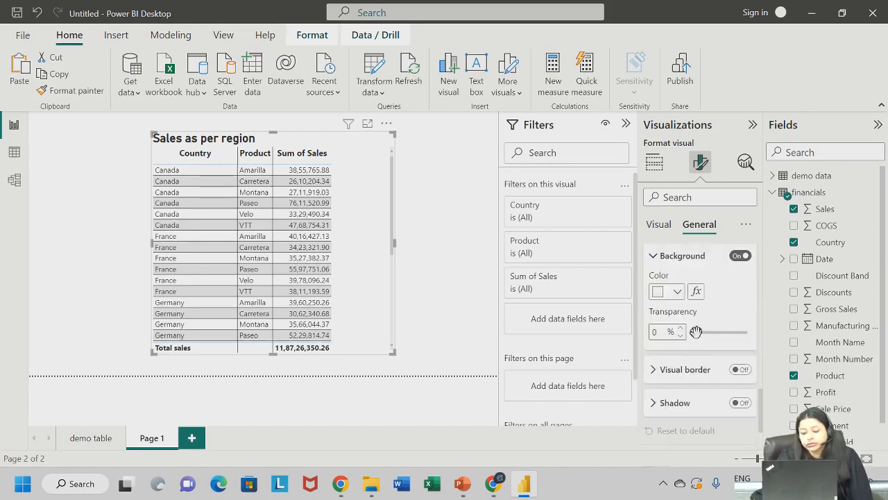
{"action": "scroll", "coordinate": [694, 332], "scroll_direction": "up", "scroll_amount": 2}
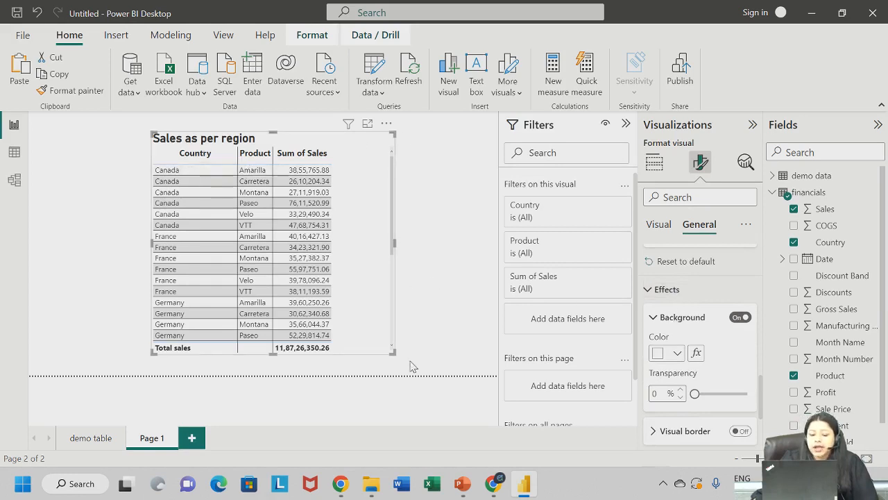
{"action": "left_click", "coordinate": [678, 353]}
{"action": "left_click", "coordinate": [705, 292]}
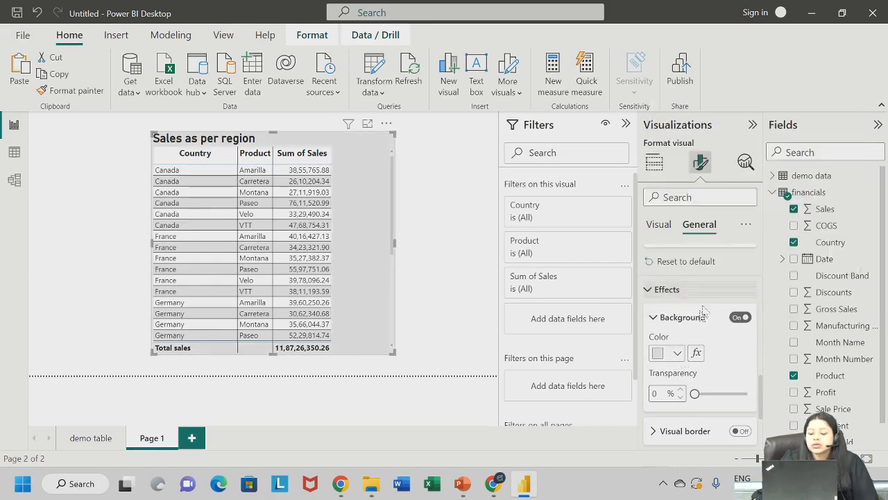
{"action": "left_click", "coordinate": [678, 353]}
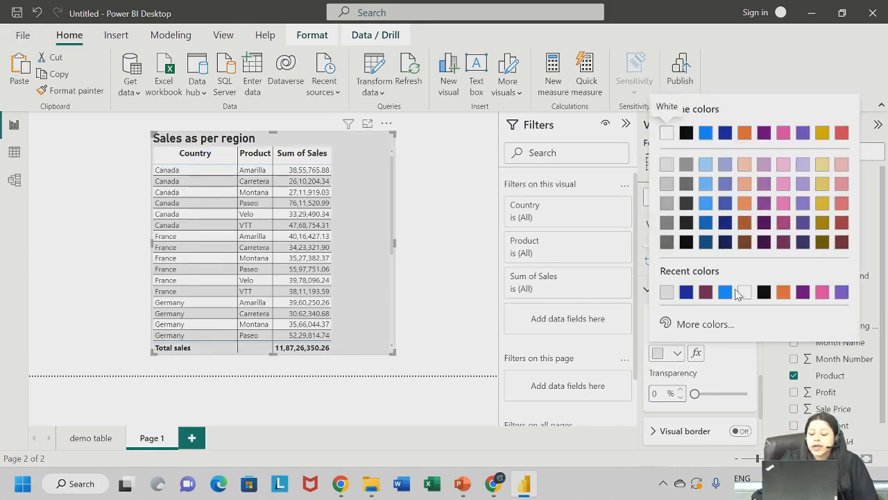
{"action": "left_click", "coordinate": [742, 293]}
- Turn on the table visual's border and show its colour and rounded-corner settings
{"action": "scroll", "coordinate": [672, 392], "scroll_direction": "down", "scroll_amount": 1}
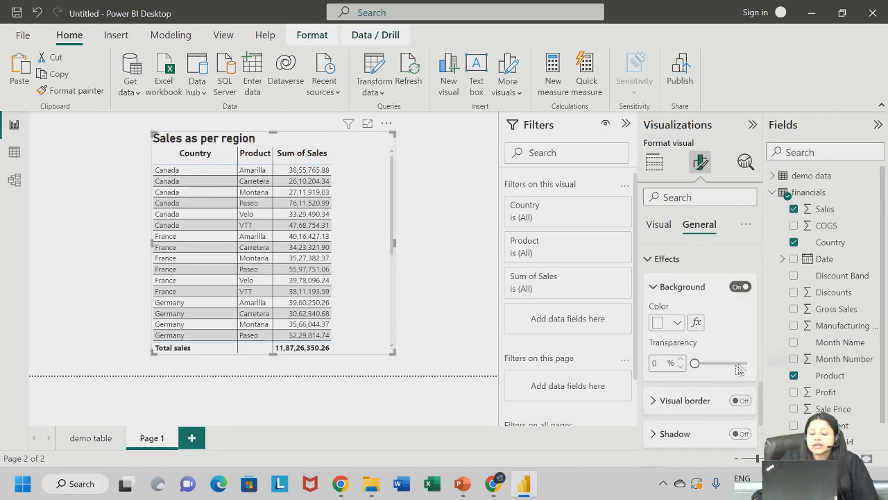
{"action": "scroll", "coordinate": [680, 365], "scroll_direction": "down", "scroll_amount": 2}
{"action": "left_click", "coordinate": [691, 346]}
{"action": "left_click", "coordinate": [689, 340]}
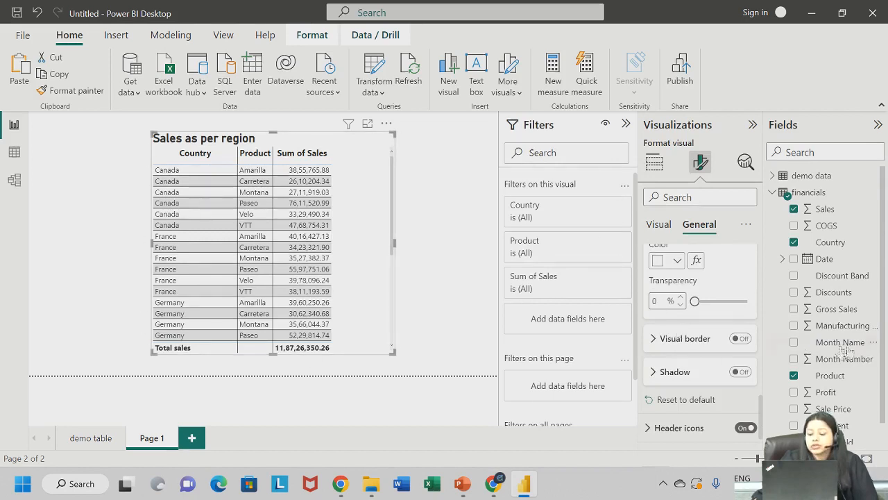
{"action": "left_click", "coordinate": [740, 338]}
{"action": "scroll", "coordinate": [675, 340], "scroll_direction": "down", "scroll_amount": 1}
{"action": "left_click", "coordinate": [676, 292]}
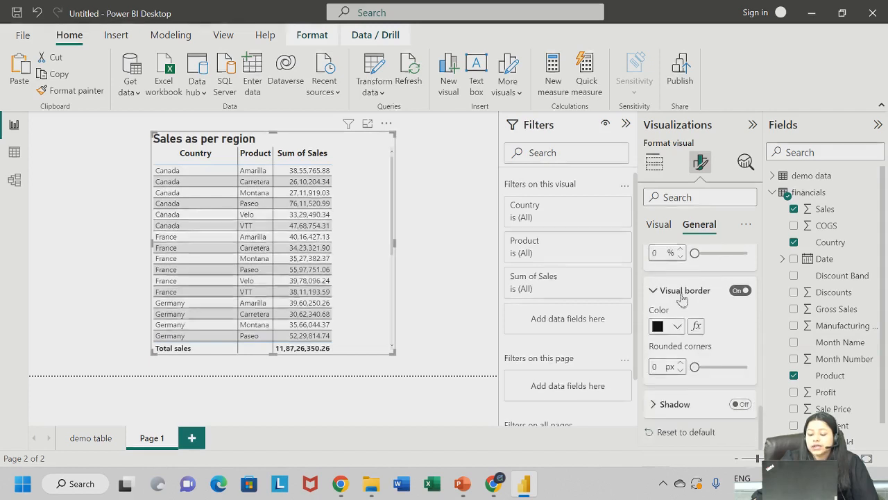
- Set the visual border's rounded corners to 7 px and deselect the table
{"action": "left_click", "coordinate": [681, 363]}
{"action": "left_click", "coordinate": [681, 363]}
{"action": "left_click", "coordinate": [681, 363]}
{"action": "left_click", "coordinate": [681, 363]}
{"action": "left_click", "coordinate": [681, 363]}
{"action": "left_click", "coordinate": [682, 363]}
{"action": "left_click", "coordinate": [682, 363]}
{"action": "left_click", "coordinate": [681, 363]}
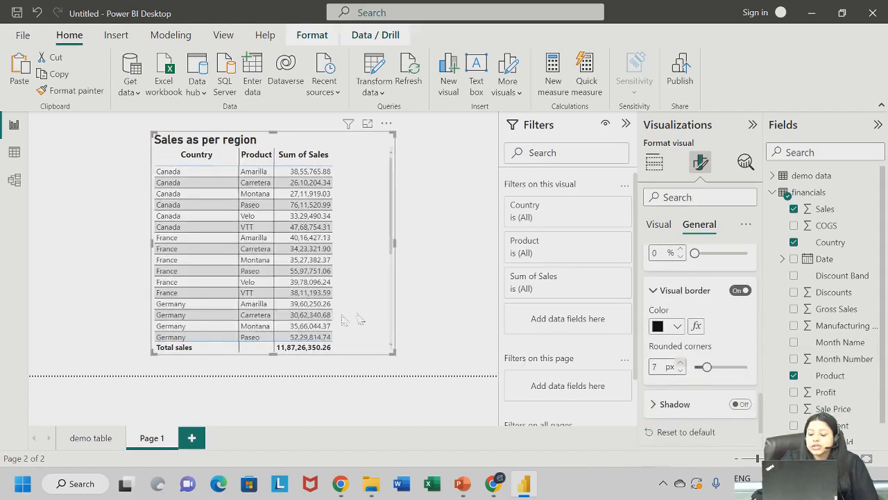
{"action": "left_click", "coordinate": [434, 240]}
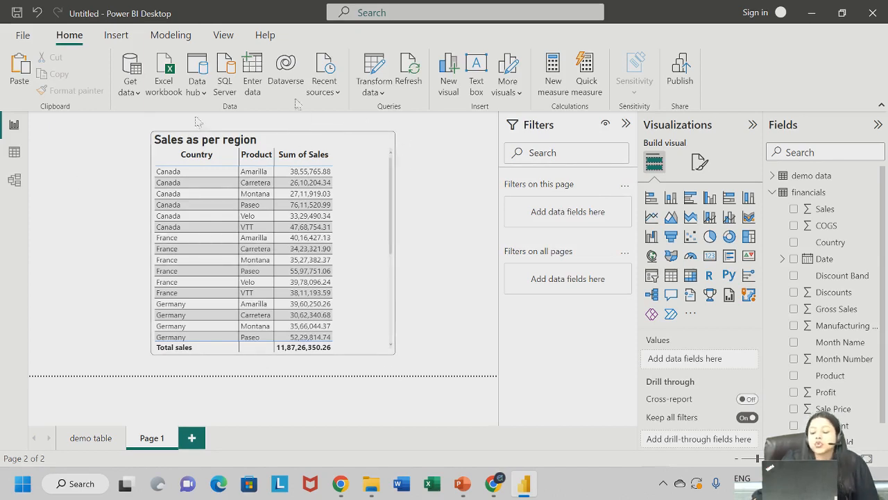
- Sort the table by Sum of Sales in ascending order with the visual formatting options open
{"action": "left_click", "coordinate": [699, 162]}
{"action": "left_click", "coordinate": [319, 156]}
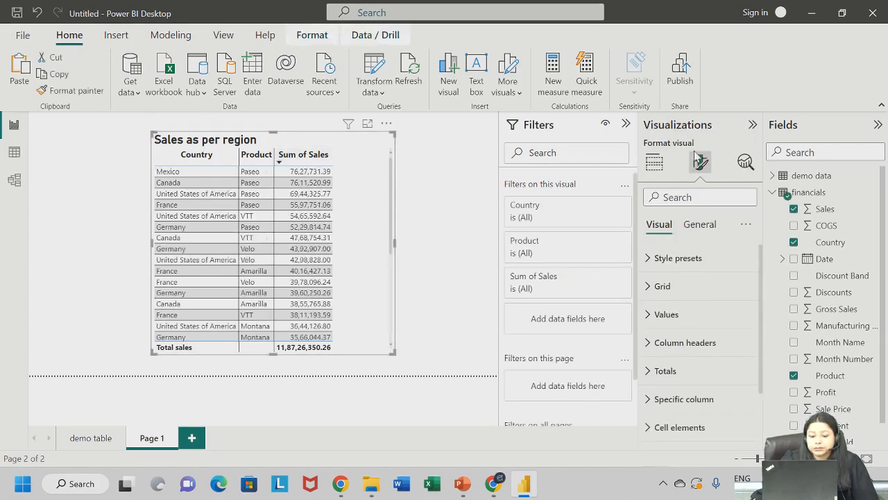
{"action": "left_click", "coordinate": [299, 157]}
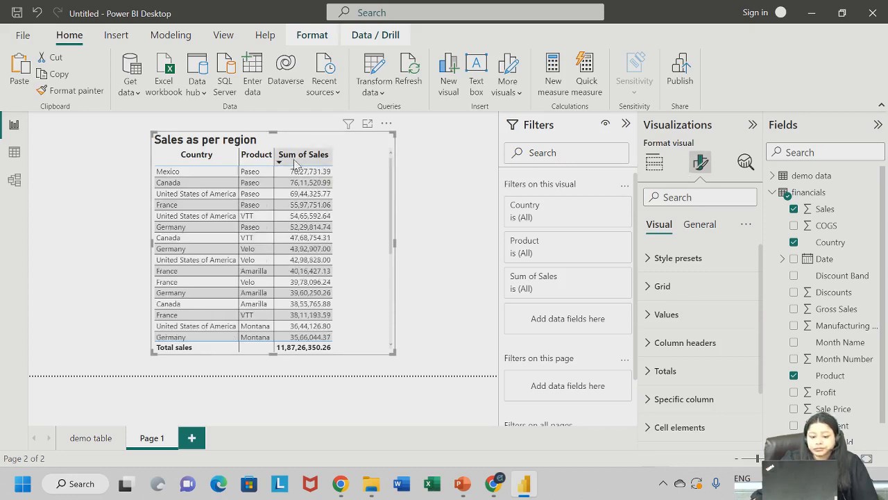
{"action": "right_click", "coordinate": [295, 164]}
{"action": "left_click", "coordinate": [452, 203]}
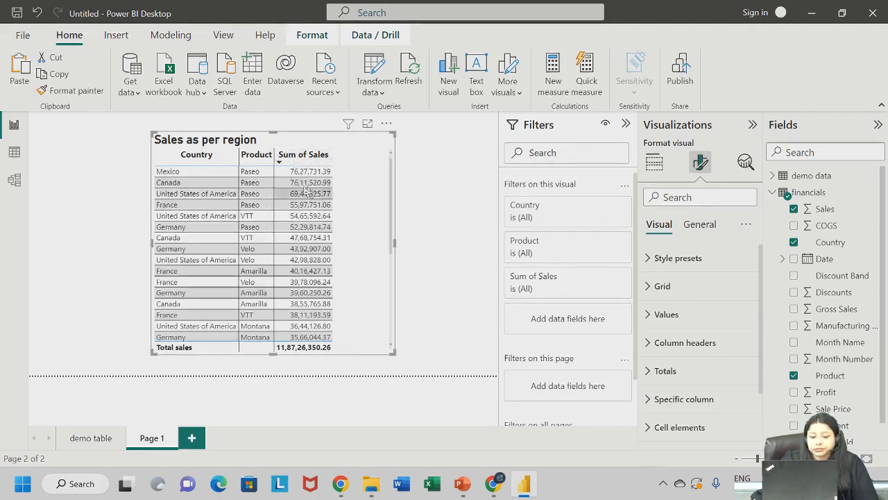
{"action": "left_click", "coordinate": [285, 163]}
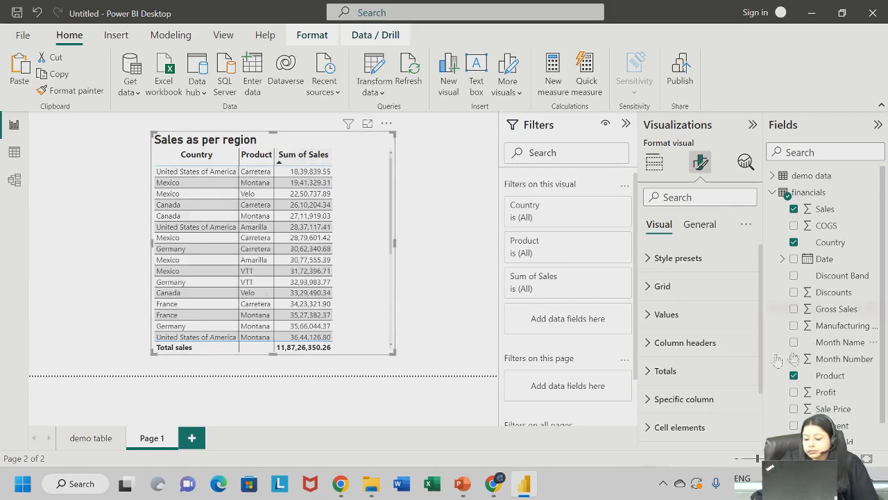
- Open the table visual's title settings and select the title text
{"action": "left_click", "coordinate": [698, 227]}
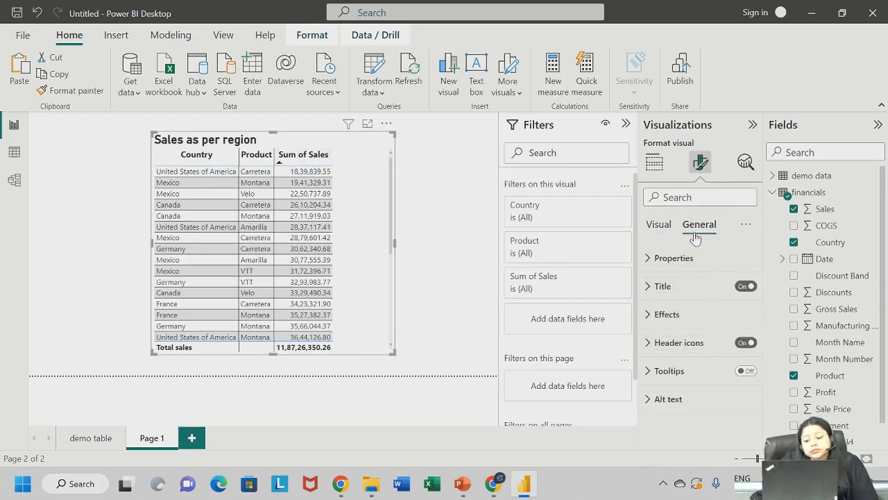
{"action": "left_click", "coordinate": [686, 286]}
{"action": "scroll", "coordinate": [694, 333], "scroll_direction": "down", "scroll_amount": 2}
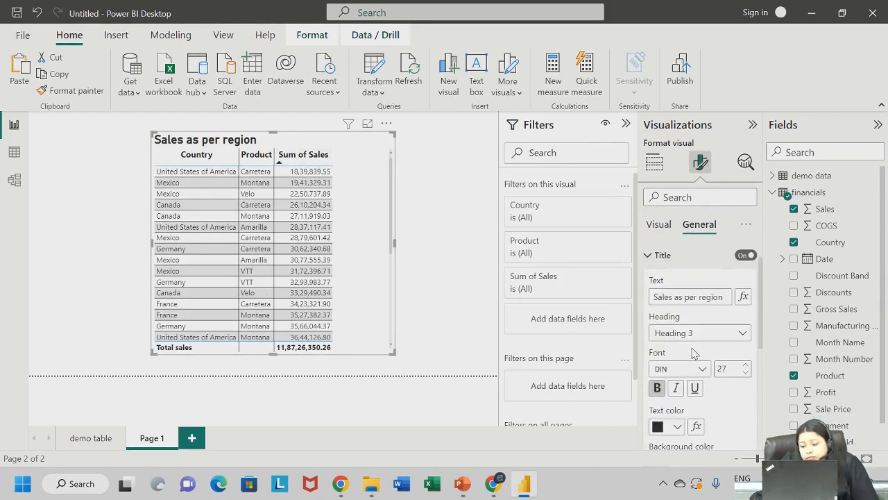
{"action": "scroll", "coordinate": [707, 319], "scroll_direction": "up", "scroll_amount": 2}
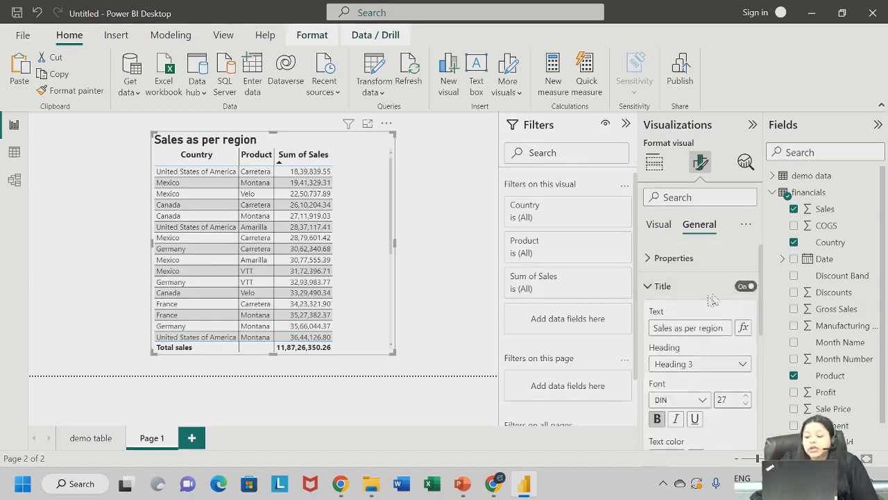
{"action": "scroll", "coordinate": [742, 289], "scroll_direction": "down", "scroll_amount": 1}
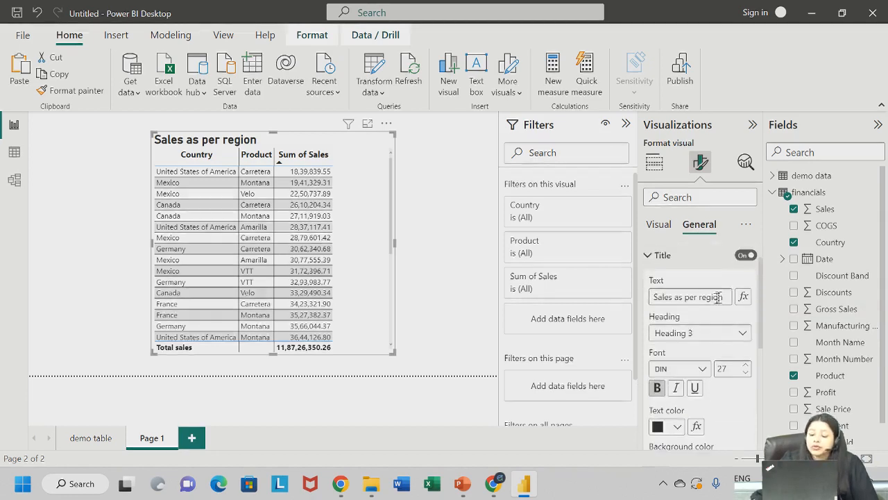
{"action": "left_click_drag", "start_coordinate": [713, 297], "coordinate": [618, 304]}
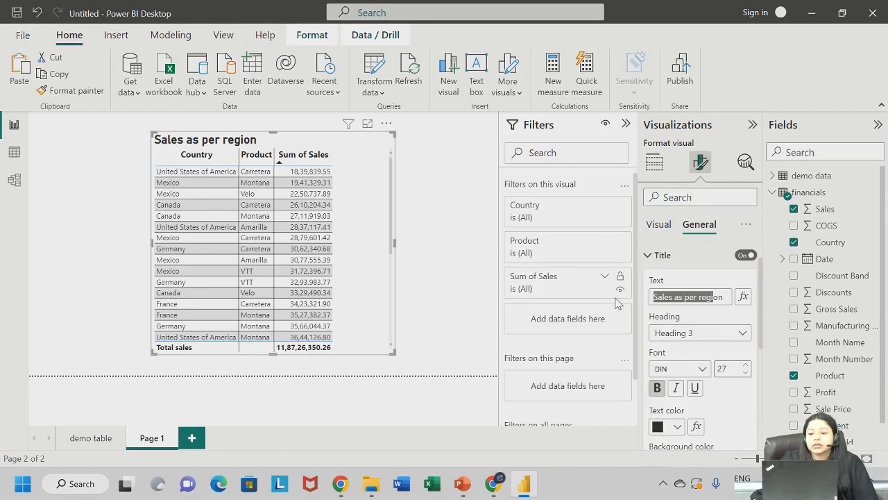
- Try Heading 4 as the title's heading level and return it to Heading 3
{"action": "left_click", "coordinate": [698, 333]}
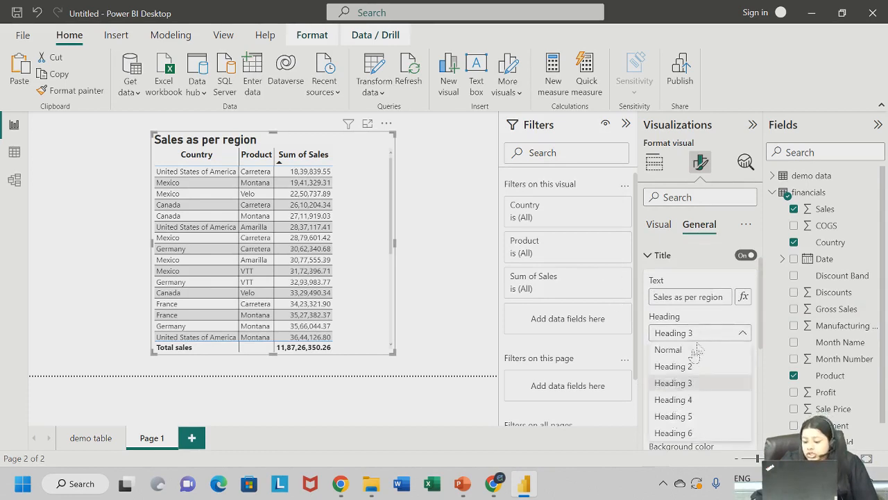
{"action": "left_click", "coordinate": [684, 400]}
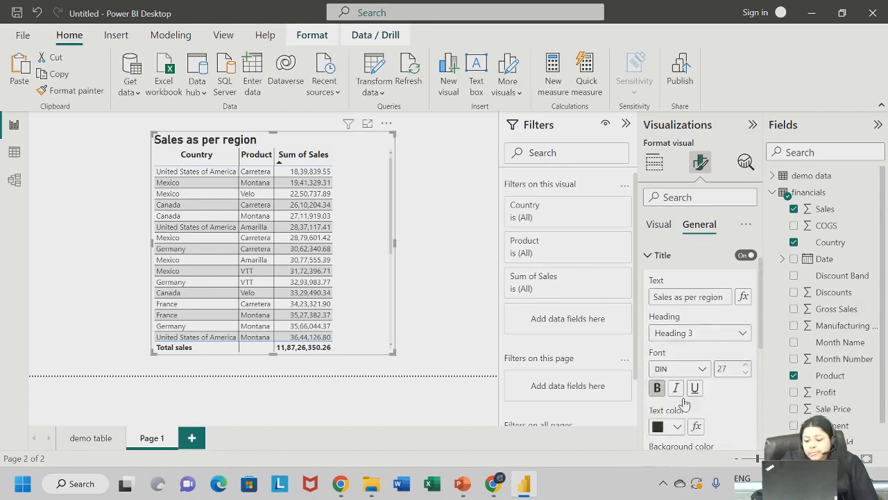
{"action": "left_click", "coordinate": [705, 335]}
{"action": "left_click", "coordinate": [692, 384]}
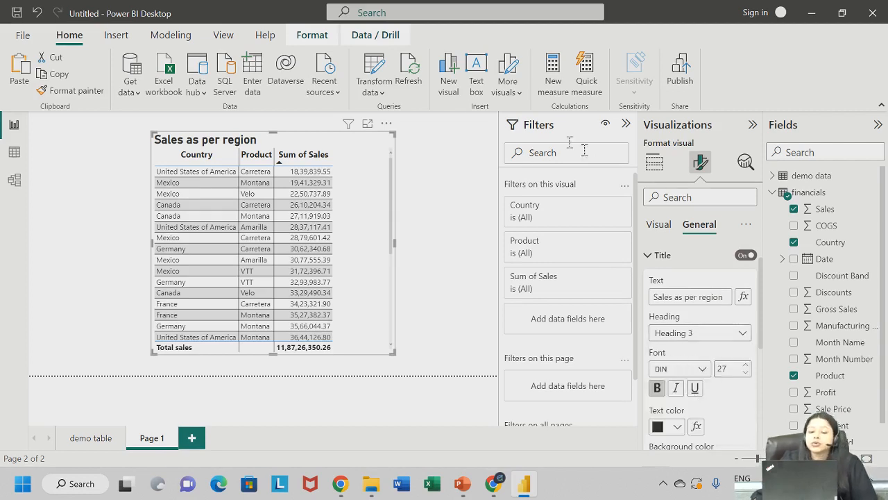
- Set the title's heading level to Heading 2 and its font to Arial Black
{"action": "left_click", "coordinate": [682, 333]}
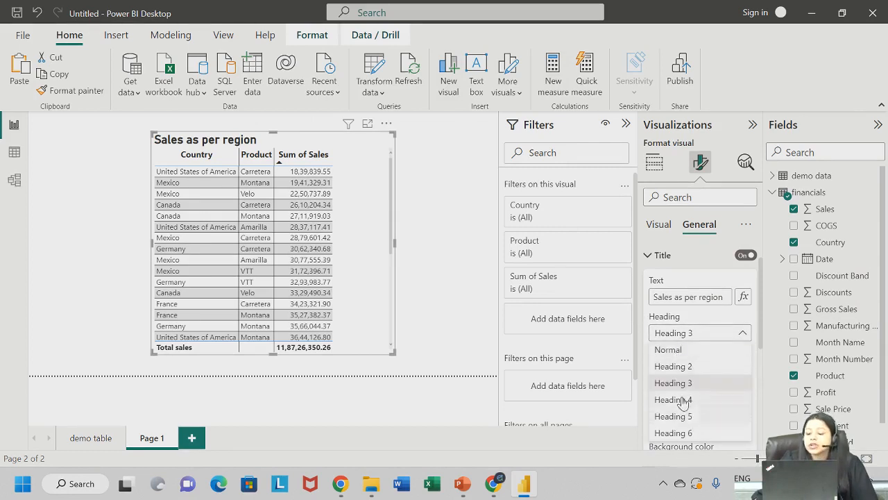
{"action": "left_click", "coordinate": [684, 370]}
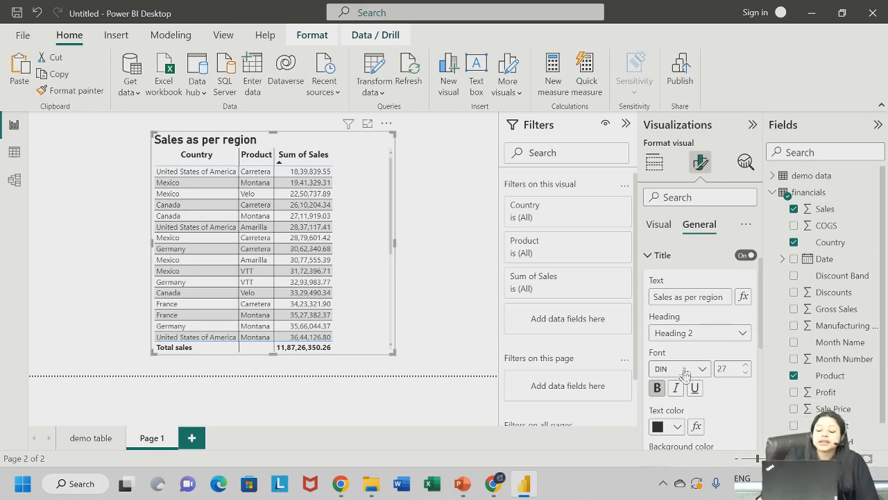
{"action": "left_click", "coordinate": [713, 340]}
{"action": "left_click", "coordinate": [715, 368]}
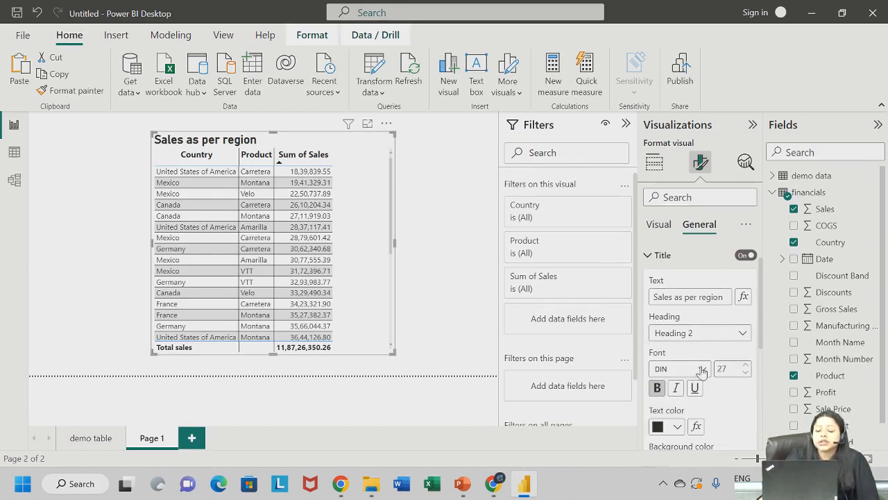
{"action": "left_click", "coordinate": [702, 372]}
{"action": "left_click", "coordinate": [681, 162]}
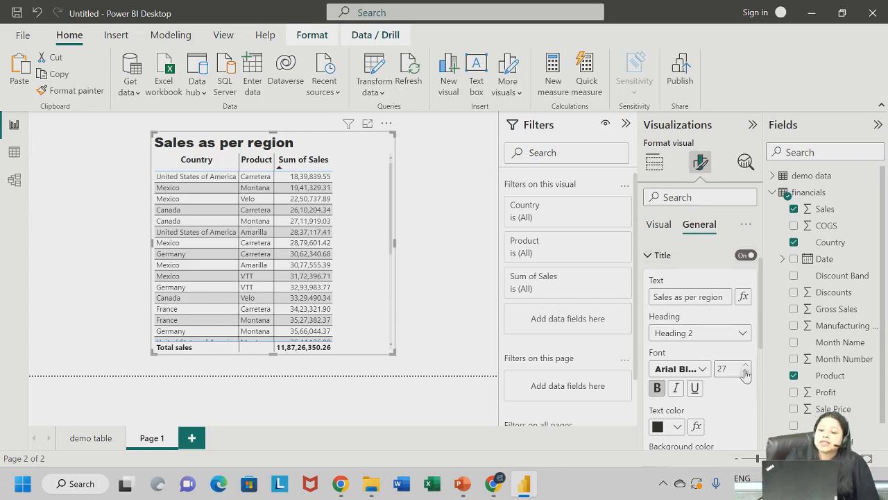
- Try Normal as the title's heading level and return it to Heading 2
{"action": "left_click", "coordinate": [670, 338]}
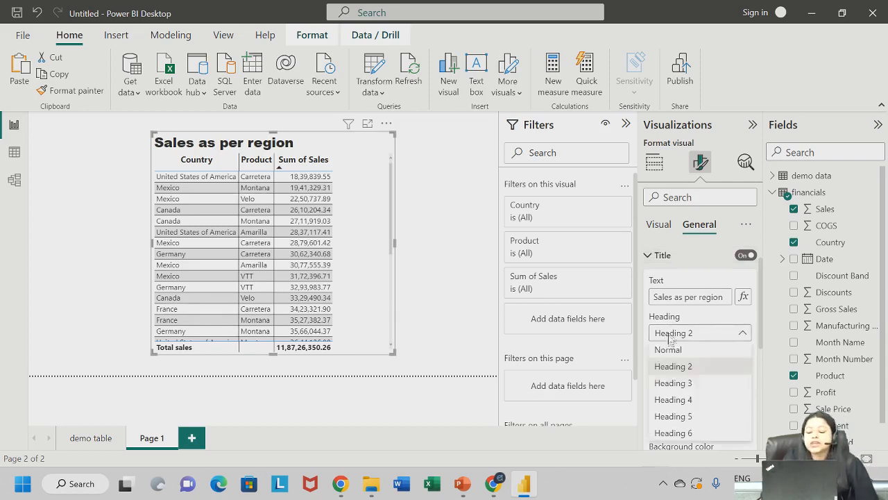
{"action": "left_click", "coordinate": [680, 352]}
{"action": "left_click", "coordinate": [695, 334]}
{"action": "left_click", "coordinate": [692, 366]}
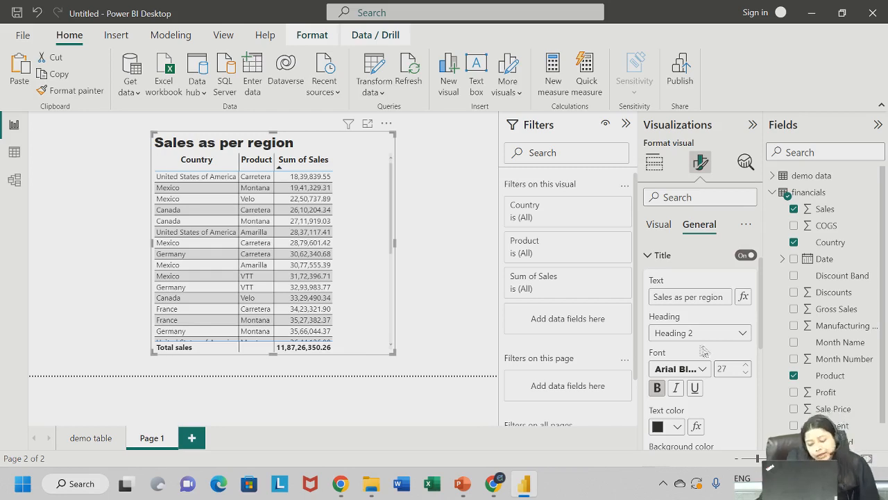
- Set the border color of the table visual's header icons to dark blue from the recent colors
{"action": "scroll", "coordinate": [679, 380], "scroll_direction": "down", "scroll_amount": 3}
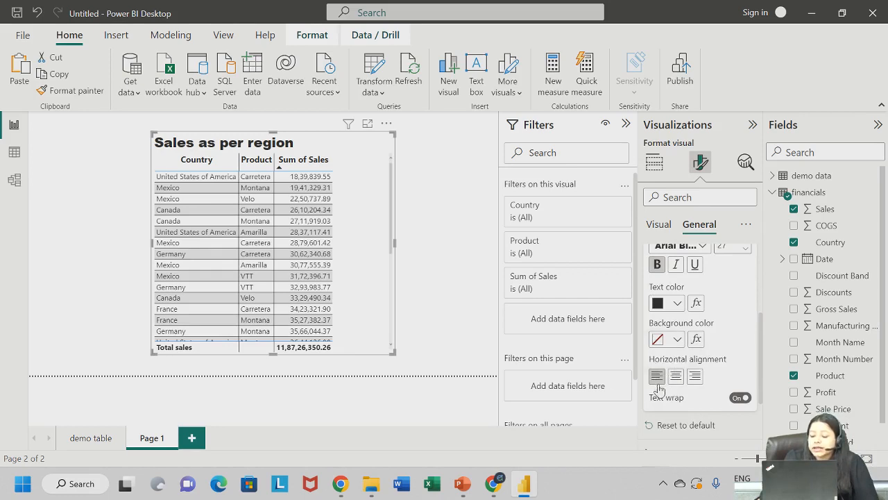
{"action": "scroll", "coordinate": [673, 380], "scroll_direction": "down", "scroll_amount": 2}
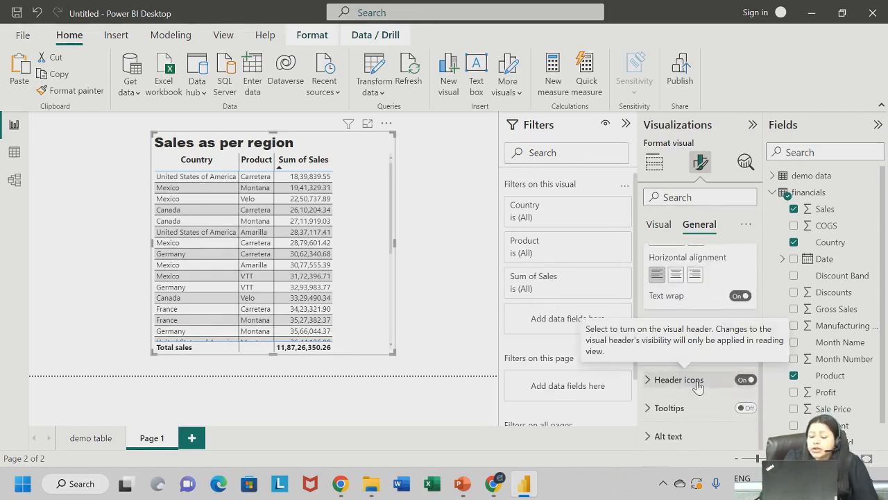
{"action": "left_click", "coordinate": [697, 381]}
{"action": "scroll", "coordinate": [697, 385], "scroll_direction": "down", "scroll_amount": 2}
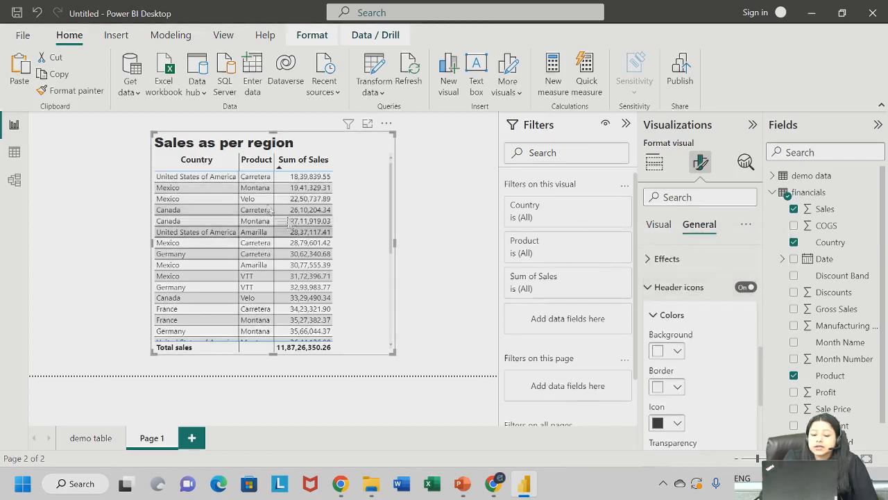
{"action": "scroll", "coordinate": [656, 345], "scroll_direction": "down", "scroll_amount": 1}
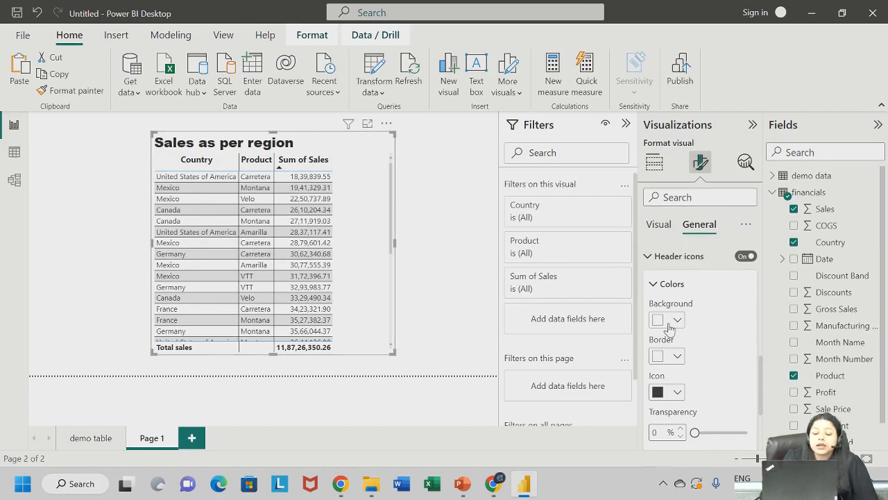
{"action": "left_click", "coordinate": [676, 356]}
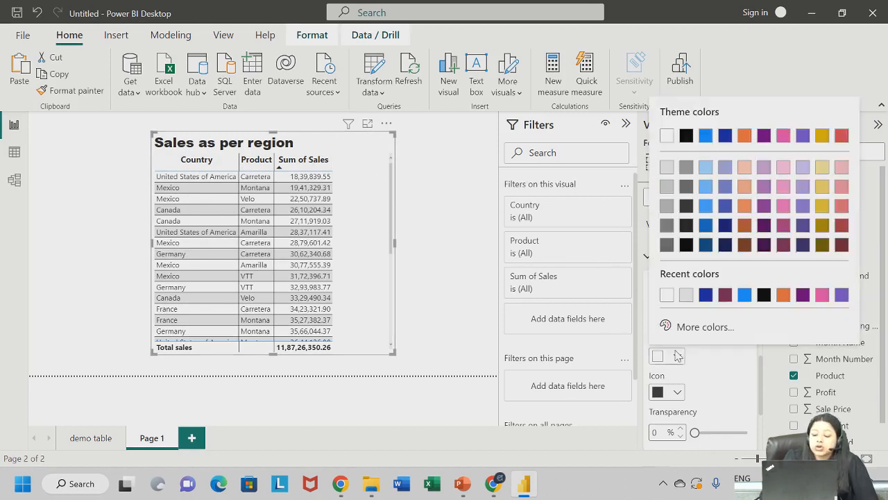
{"action": "left_click", "coordinate": [705, 295]}
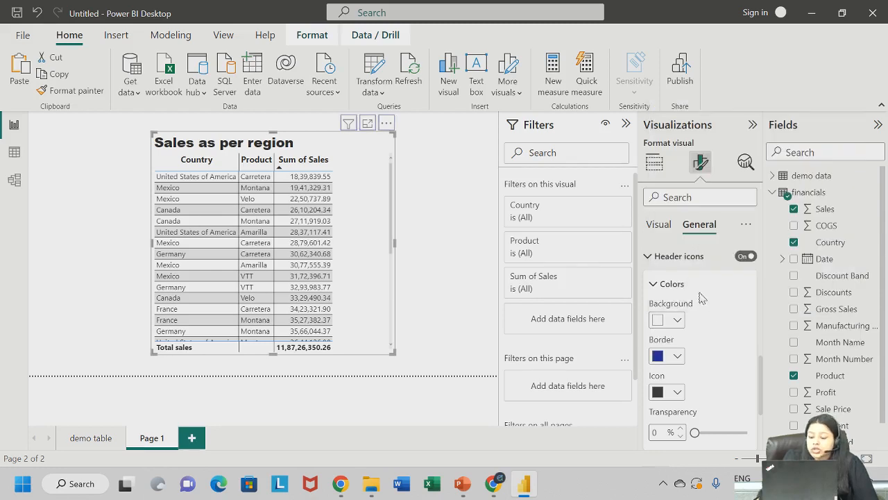
- View the sales table in focus mode, look through all its rows, and return to the report page
{"action": "scroll", "coordinate": [701, 299], "scroll_direction": "down", "scroll_amount": 3}
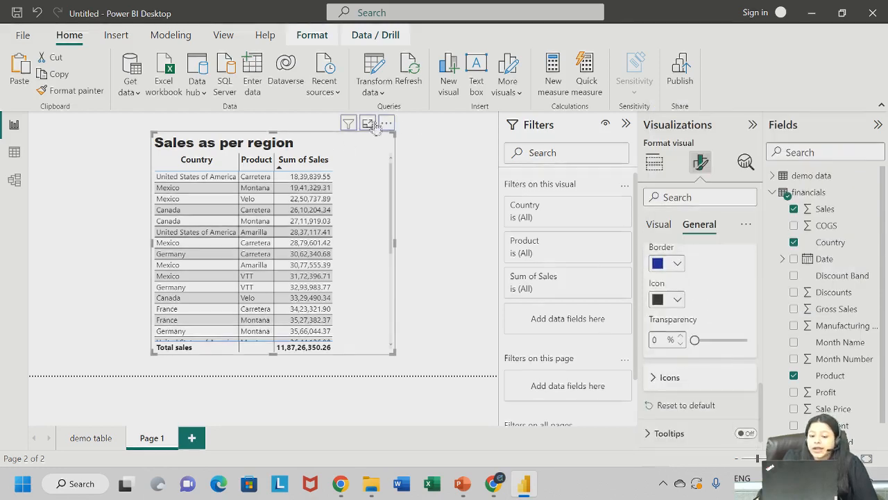
{"action": "mouse_move", "coordinate": [349, 125]}
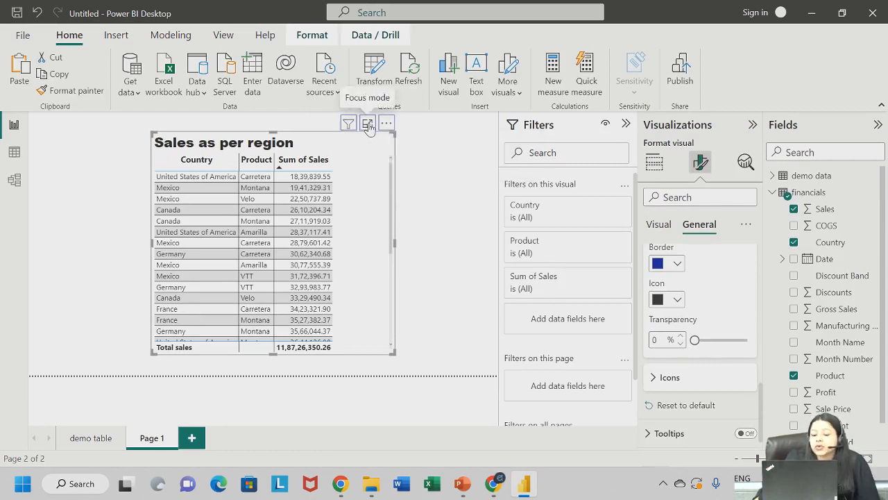
{"action": "left_click", "coordinate": [368, 125]}
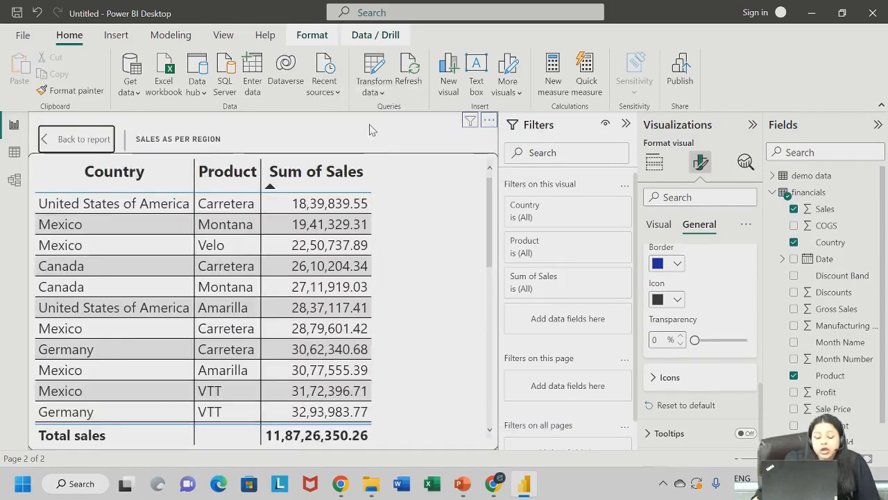
{"action": "scroll", "coordinate": [285, 285], "scroll_direction": "down", "scroll_amount": 5}
{"action": "scroll", "coordinate": [298, 305], "scroll_direction": "up", "scroll_amount": 5}
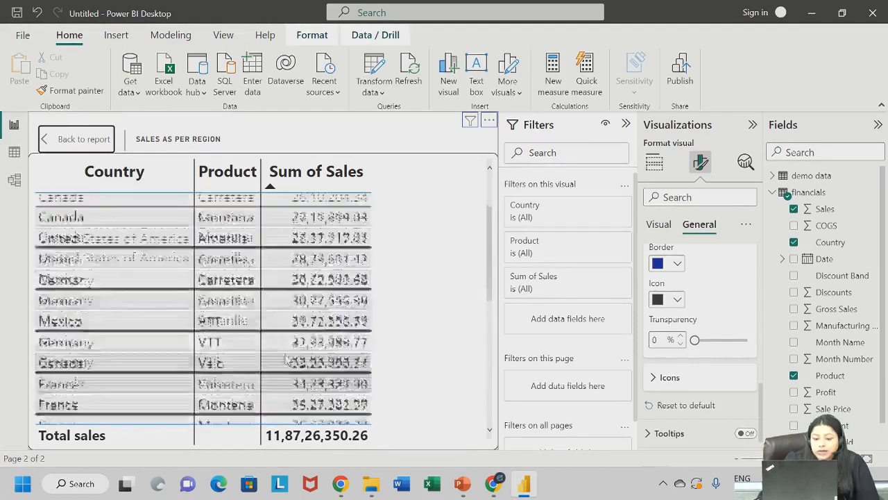
{"action": "scroll", "coordinate": [320, 336], "scroll_direction": "down", "scroll_amount": 5}
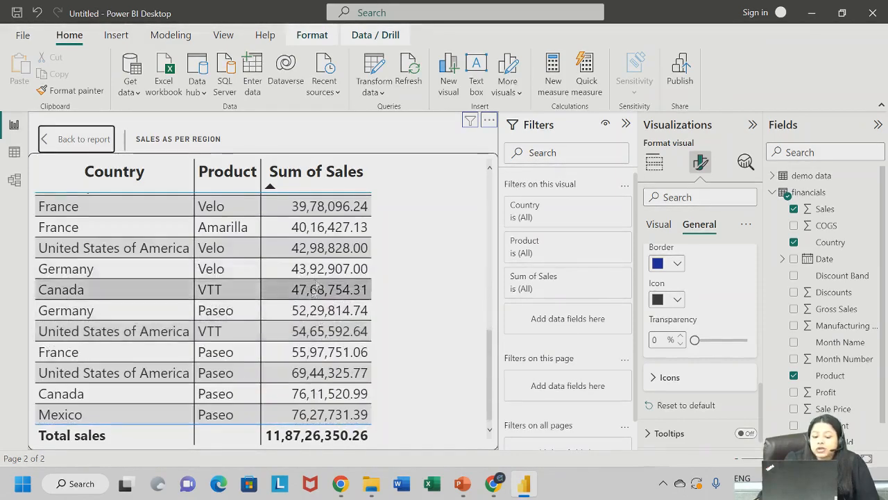
{"action": "scroll", "coordinate": [430, 232], "scroll_direction": "up", "scroll_amount": 5}
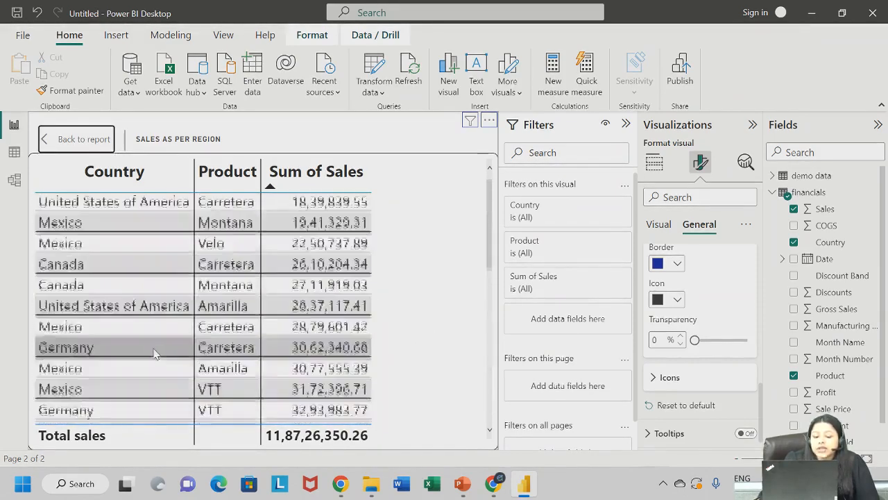
{"action": "scroll", "coordinate": [167, 340], "scroll_direction": "down", "scroll_amount": 3}
{"action": "scroll", "coordinate": [166, 340], "scroll_direction": "down", "scroll_amount": 3}
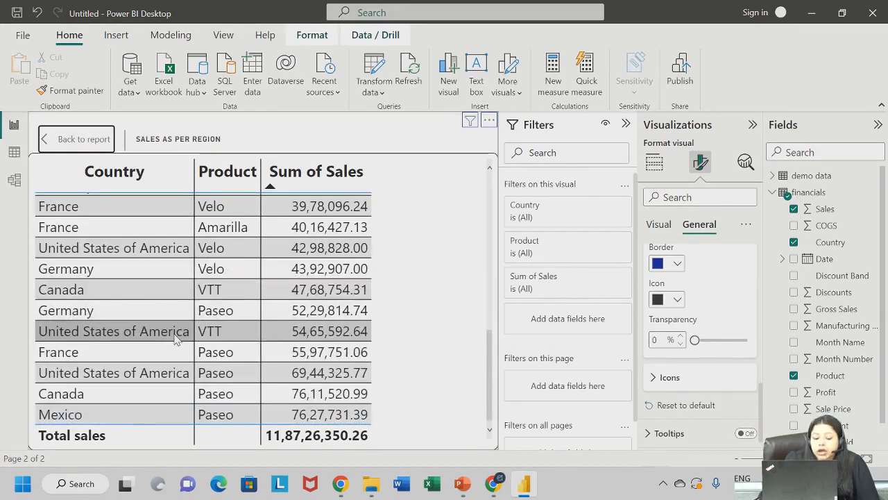
{"action": "scroll", "coordinate": [243, 338], "scroll_direction": "up", "scroll_amount": 5}
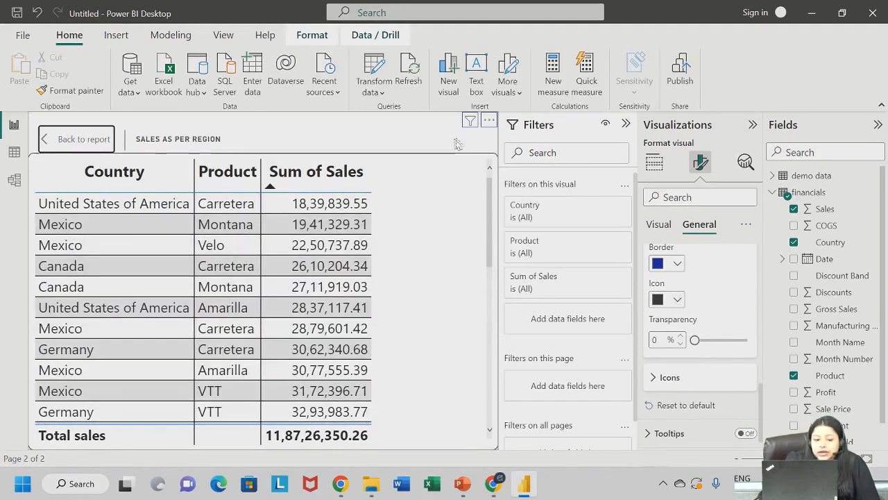
{"action": "left_click", "coordinate": [76, 139]}
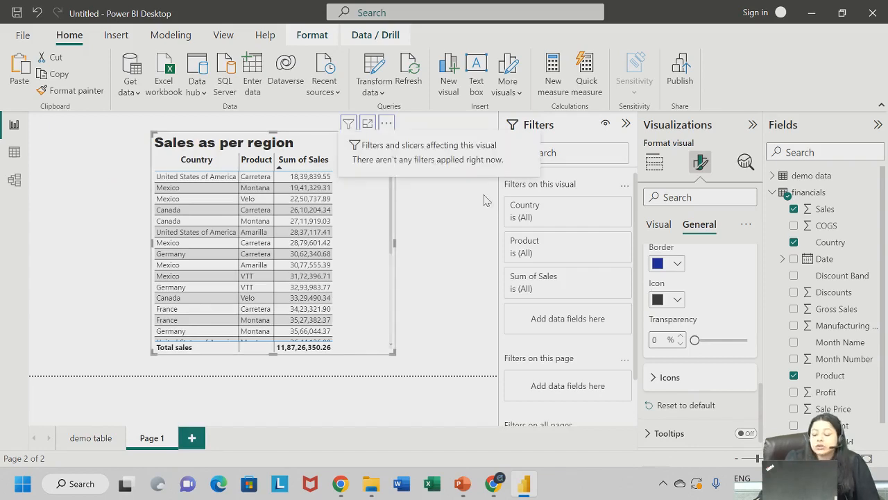
- Review the visual's additional options and the list of individual header icons that can be switched on or off
{"action": "scroll", "coordinate": [702, 325], "scroll_direction": "up", "scroll_amount": 3}
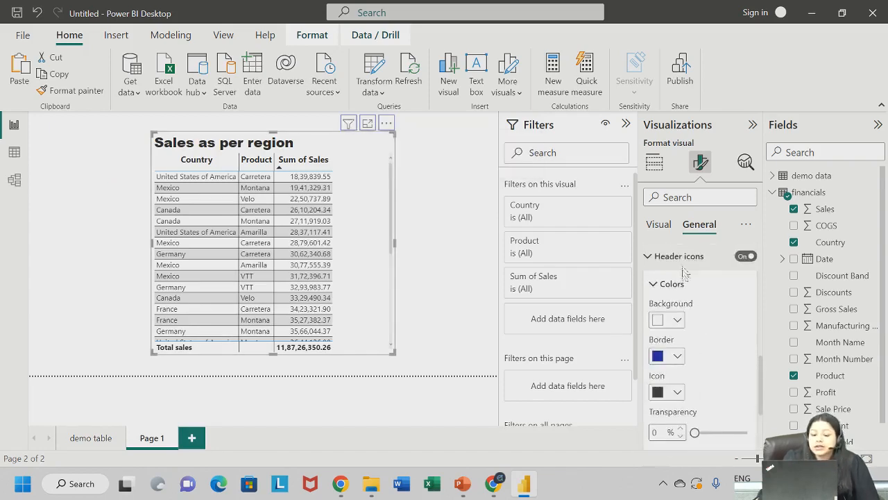
{"action": "left_click", "coordinate": [386, 123]}
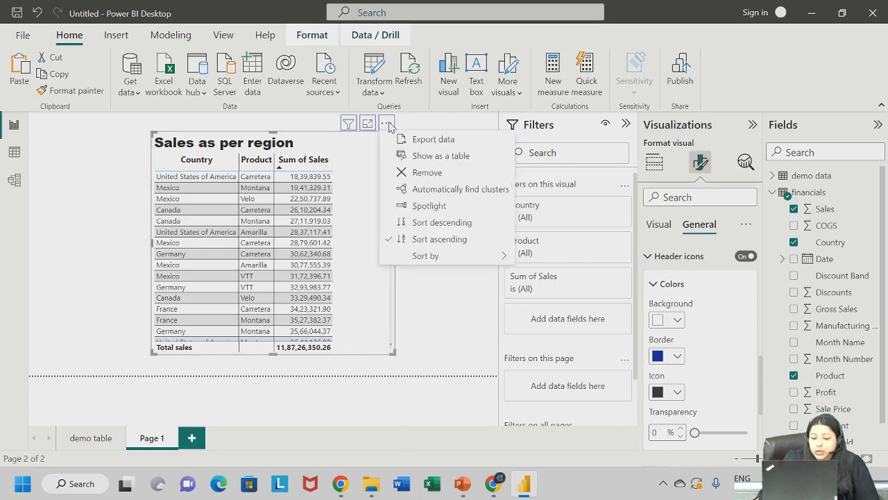
{"action": "scroll", "coordinate": [702, 352], "scroll_direction": "down", "scroll_amount": 3}
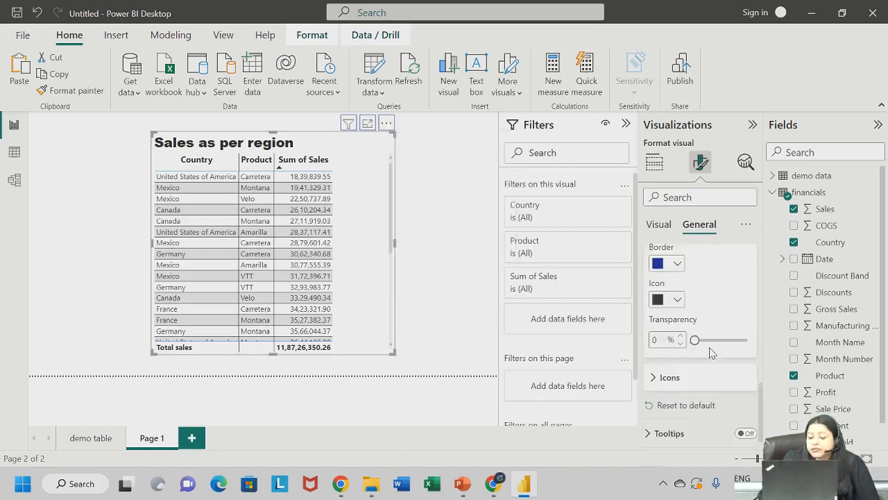
{"action": "left_click", "coordinate": [702, 353]}
{"action": "scroll", "coordinate": [694, 340], "scroll_direction": "down", "scroll_amount": 1}
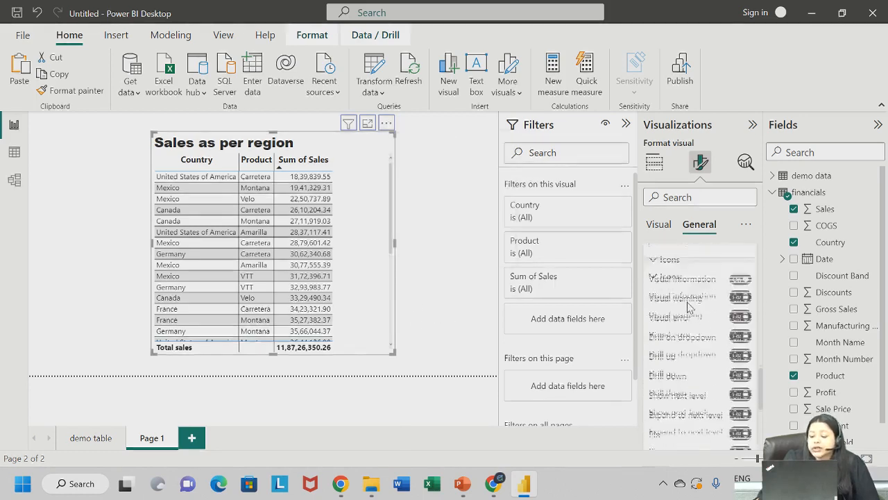
{"action": "scroll", "coordinate": [687, 330], "scroll_direction": "down", "scroll_amount": 3}
{"action": "scroll", "coordinate": [687, 330], "scroll_direction": "up", "scroll_amount": 3}
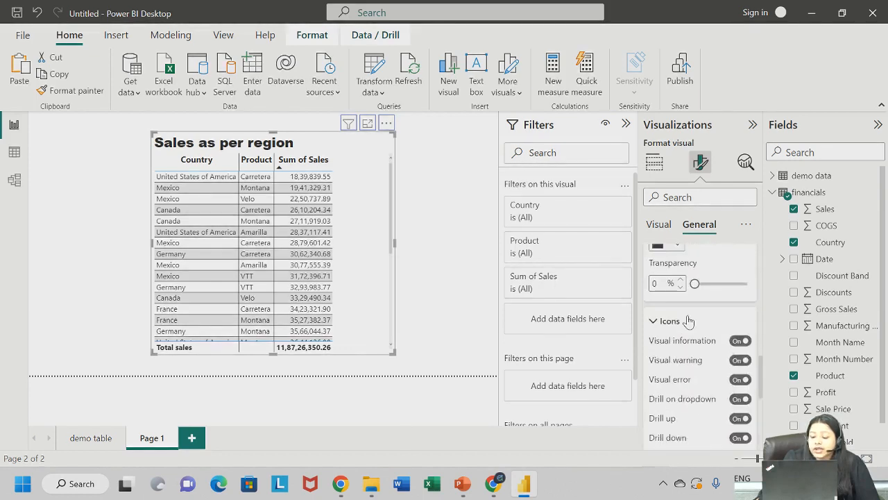
{"action": "left_click", "coordinate": [688, 324]}
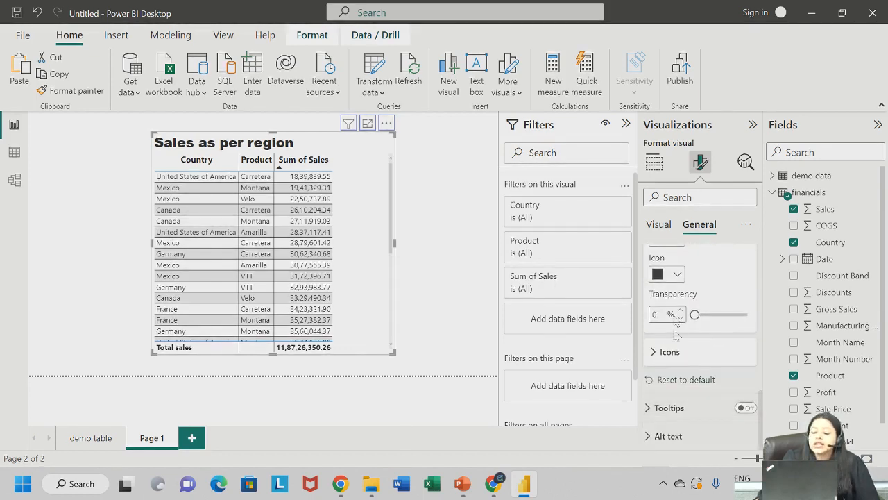
- Collapse all categories in the table visual's general format settings
{"action": "scroll", "coordinate": [680, 292], "scroll_direction": "up", "scroll_amount": 3}
{"action": "scroll", "coordinate": [680, 292], "scroll_direction": "up", "scroll_amount": 2}
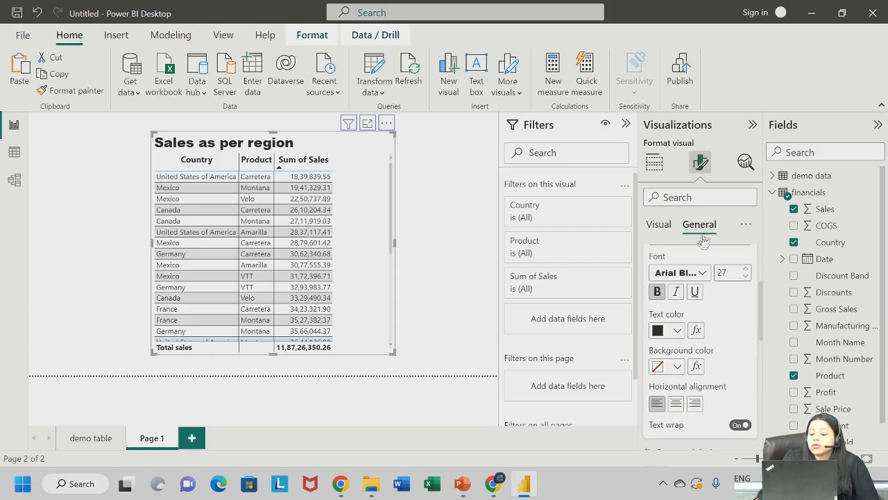
{"action": "left_click", "coordinate": [745, 224]}
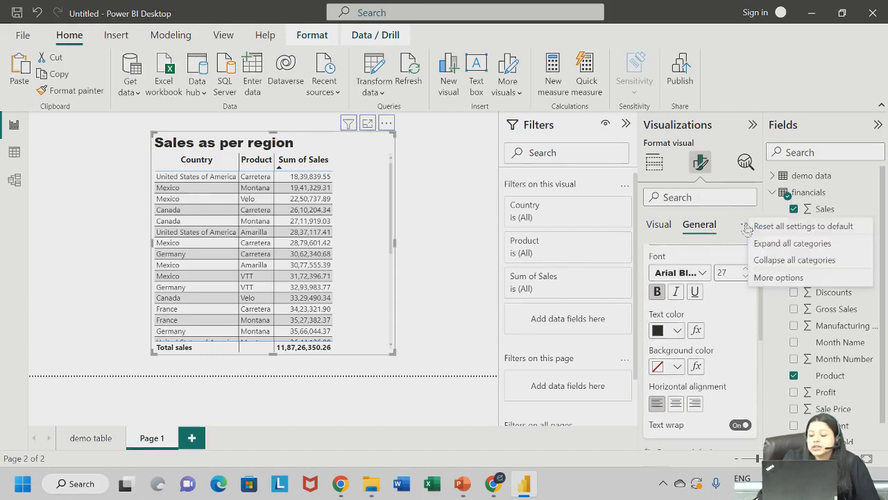
{"action": "left_click", "coordinate": [756, 265]}
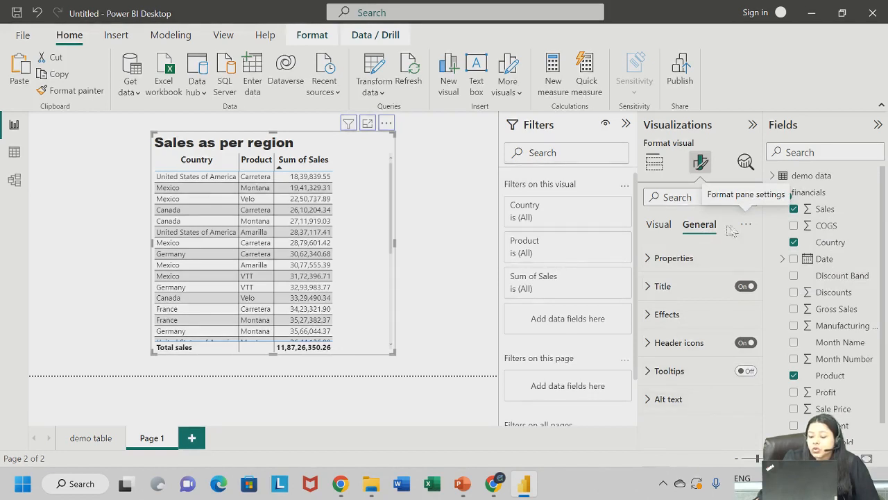
- Open the alt text settings to examine the screen reader description field and the format pane options
{"action": "left_click", "coordinate": [668, 400]}
{"action": "scroll", "coordinate": [680, 404], "scroll_direction": "down", "scroll_amount": 2}
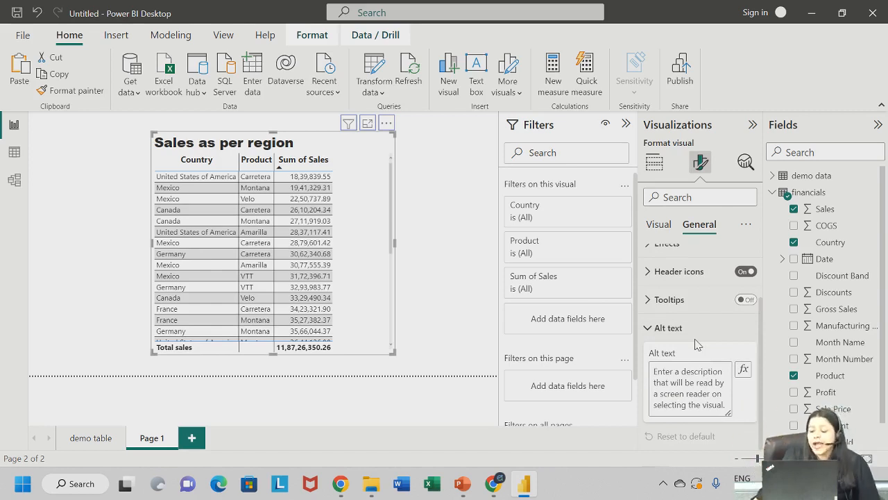
{"action": "left_click", "coordinate": [680, 388]}
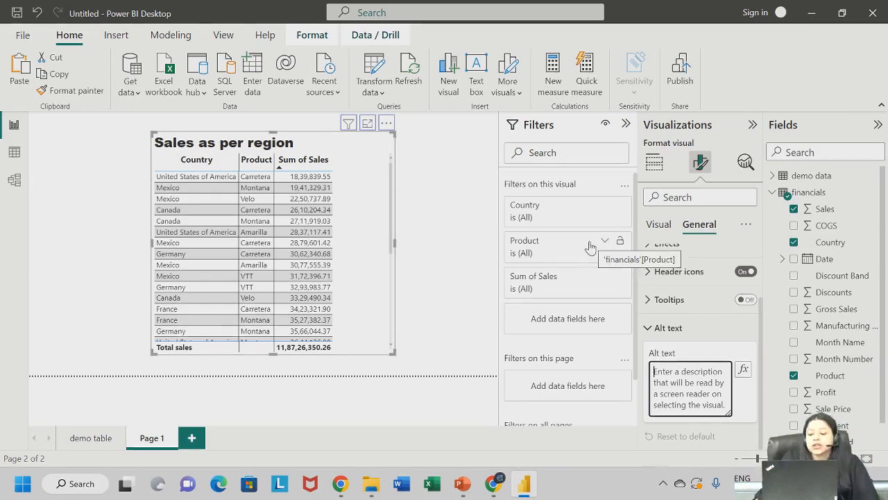
{"action": "scroll", "coordinate": [679, 357], "scroll_direction": "up", "scroll_amount": 2}
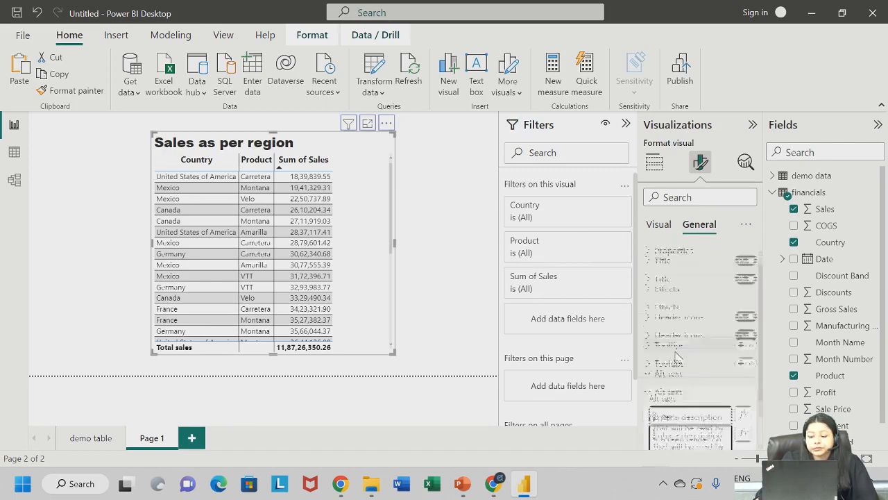
{"action": "left_click", "coordinate": [746, 224]}
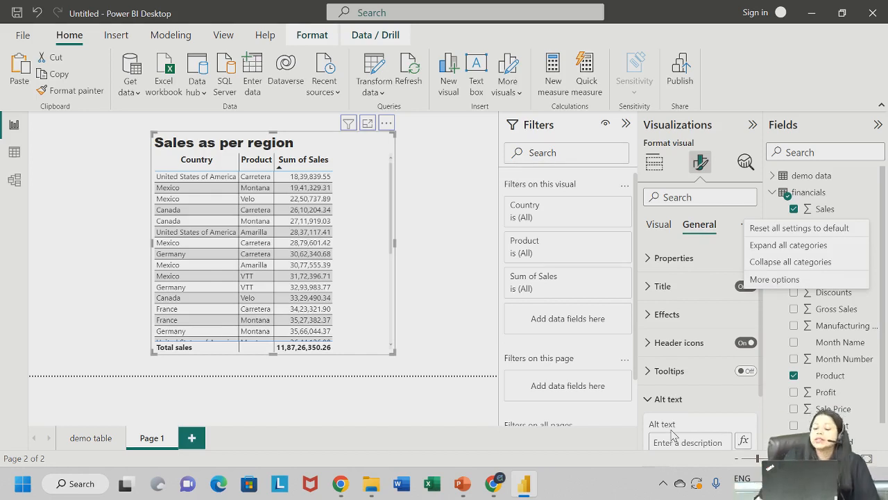
- Open the cell elements settings of the table visual and apply them to the Sum of Sales series
{"action": "left_click", "coordinate": [662, 228]}
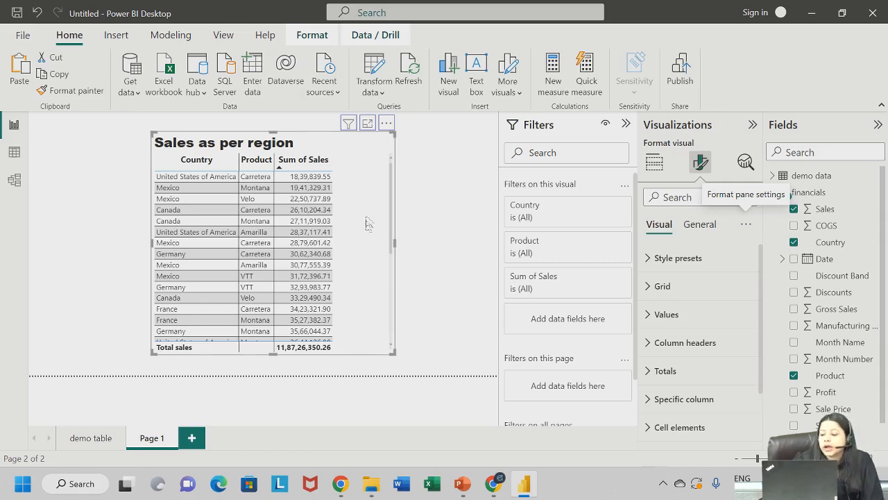
{"action": "scroll", "coordinate": [666, 326], "scroll_direction": "down", "scroll_amount": 2}
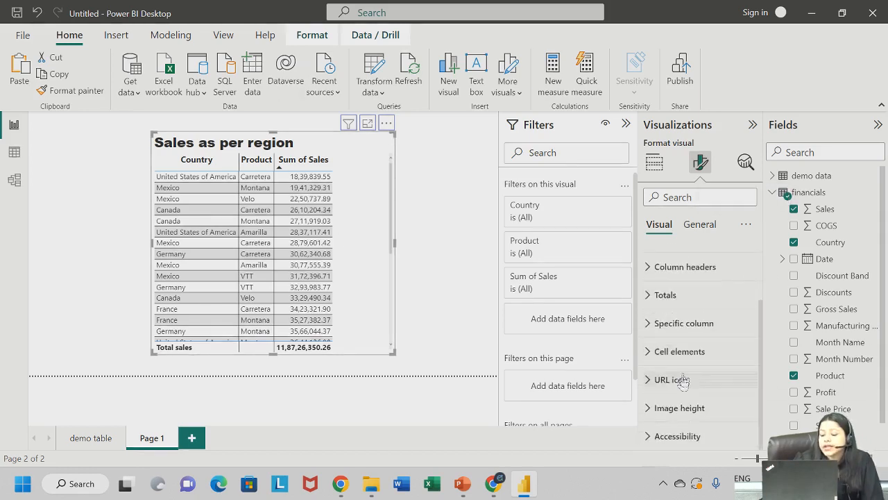
{"action": "left_click", "coordinate": [673, 351]}
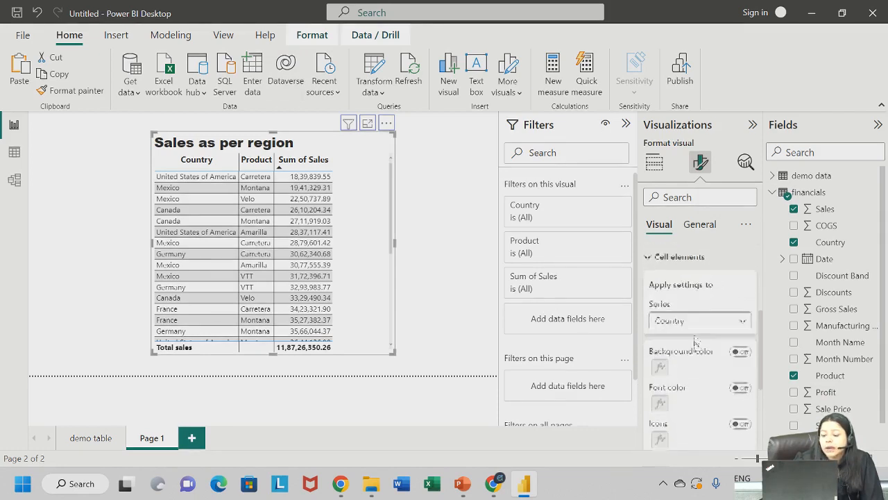
{"action": "left_click", "coordinate": [695, 329]}
{"action": "left_click", "coordinate": [695, 369]}
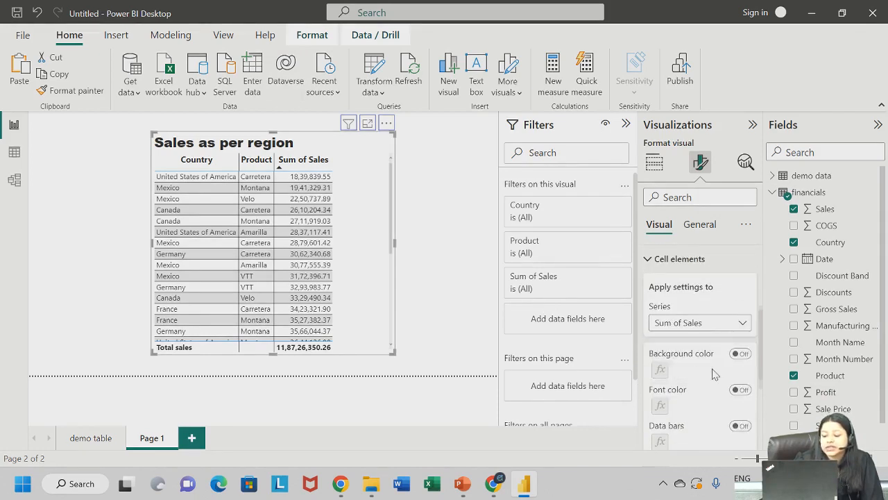
- Try Product as the cell elements series to compare its available options, and return the series to Sum of Sales
{"action": "scroll", "coordinate": [715, 374], "scroll_direction": "down", "scroll_amount": 2}
{"action": "scroll", "coordinate": [715, 375], "scroll_direction": "down", "scroll_amount": 2}
{"action": "scroll", "coordinate": [714, 360], "scroll_direction": "up", "scroll_amount": 2}
{"action": "left_click", "coordinate": [701, 260]}
{"action": "left_click", "coordinate": [686, 297]}
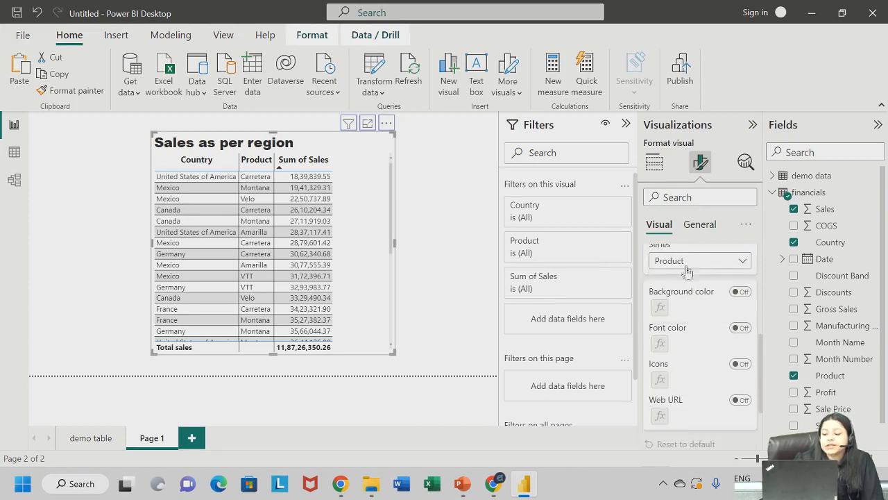
{"action": "left_click", "coordinate": [689, 264]}
{"action": "left_click", "coordinate": [669, 294]}
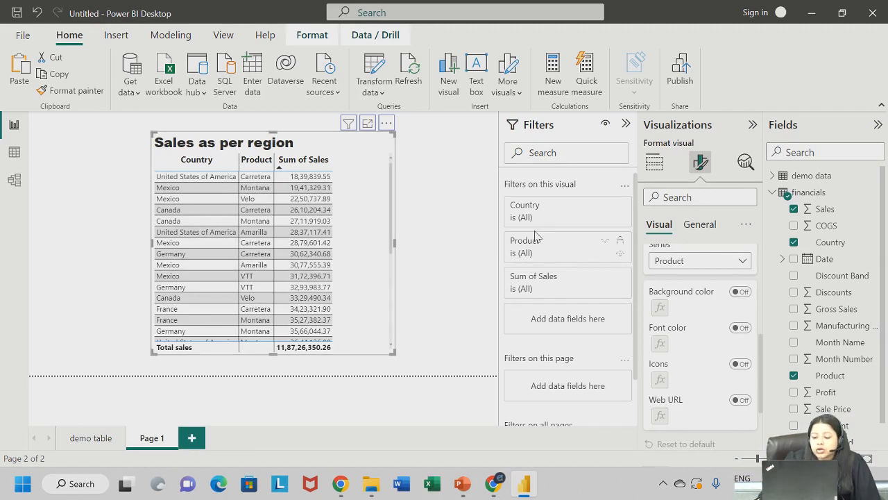
{"action": "left_click", "coordinate": [664, 261]}
{"action": "left_click", "coordinate": [662, 311]}
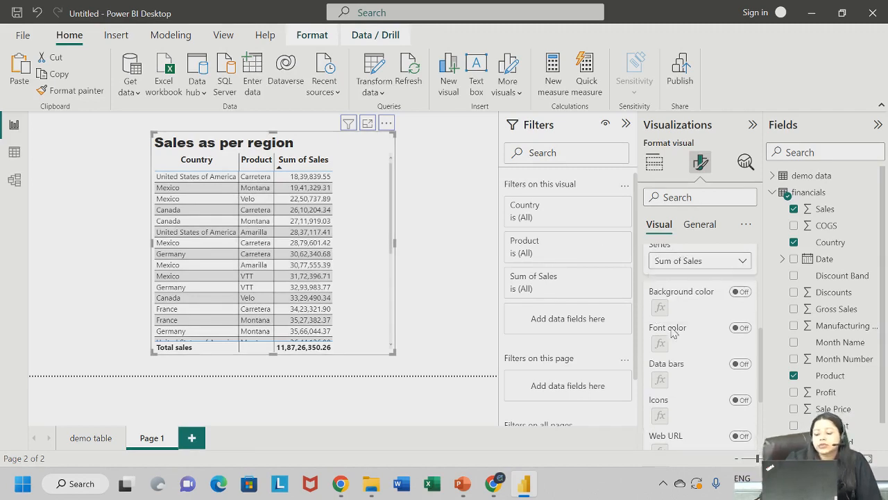
- Examine the remaining cell elements options, and view the table visual in focus mode before returning to the report
{"action": "scroll", "coordinate": [664, 319], "scroll_direction": "down", "scroll_amount": 2}
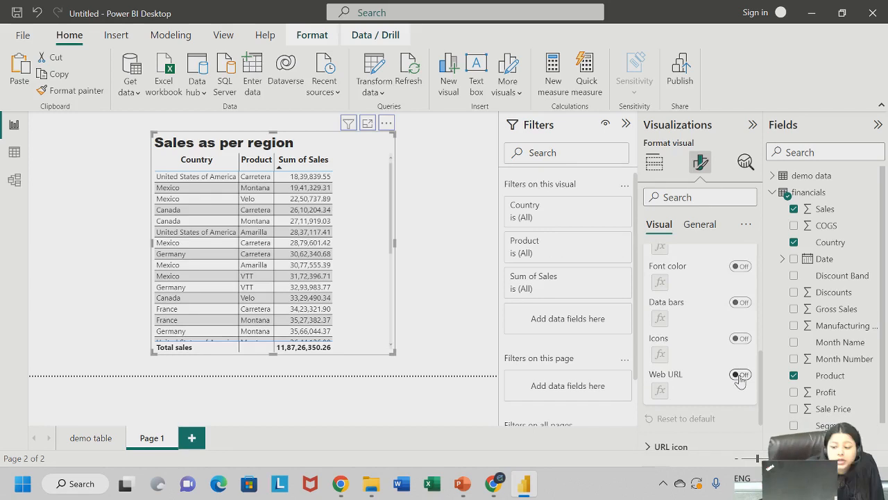
{"action": "mouse_move", "coordinate": [347, 125]}
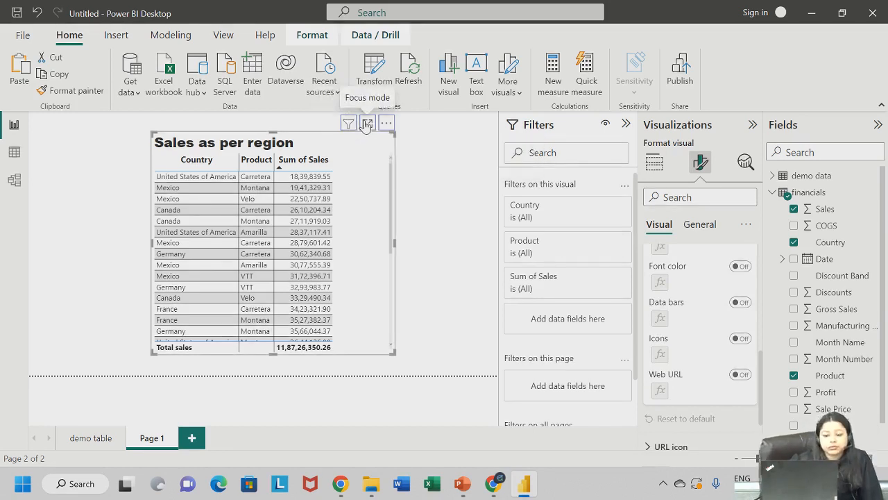
{"action": "left_click", "coordinate": [366, 124]}
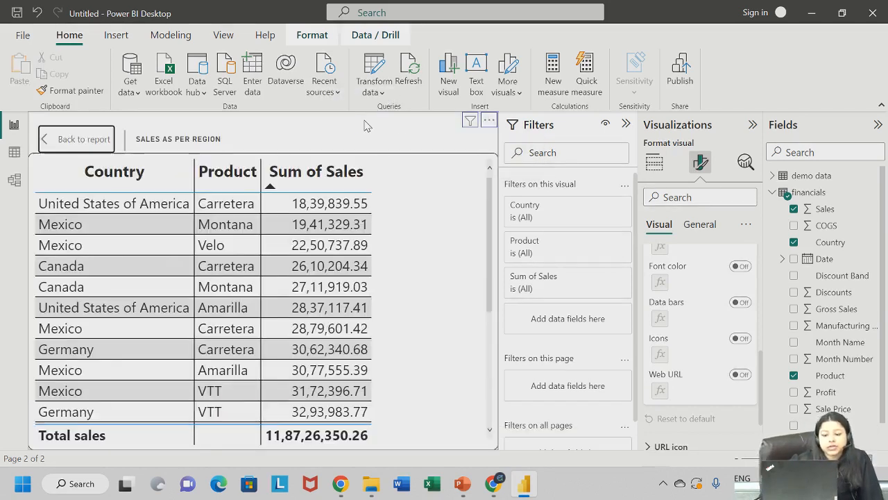
{"action": "left_click", "coordinate": [85, 139]}
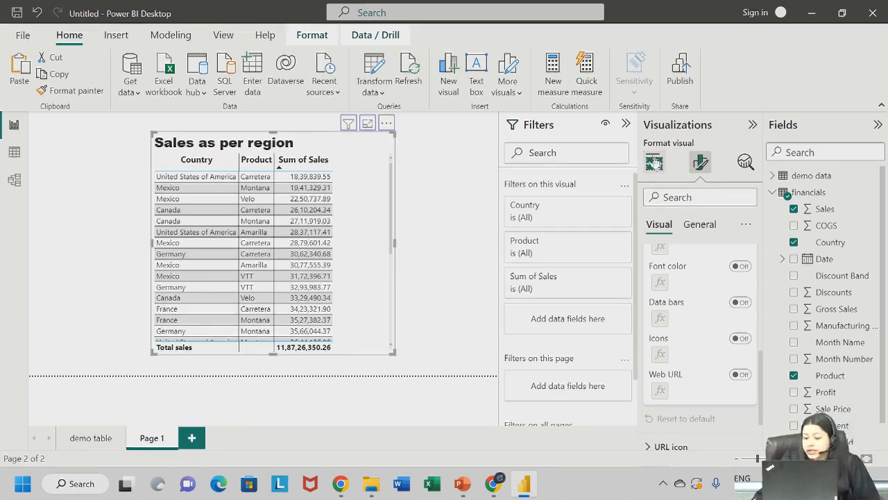
- Add Sales to the table again as an Average column after Sum of Sales, and widen the visual to fit it
{"action": "left_click", "coordinate": [655, 163]}
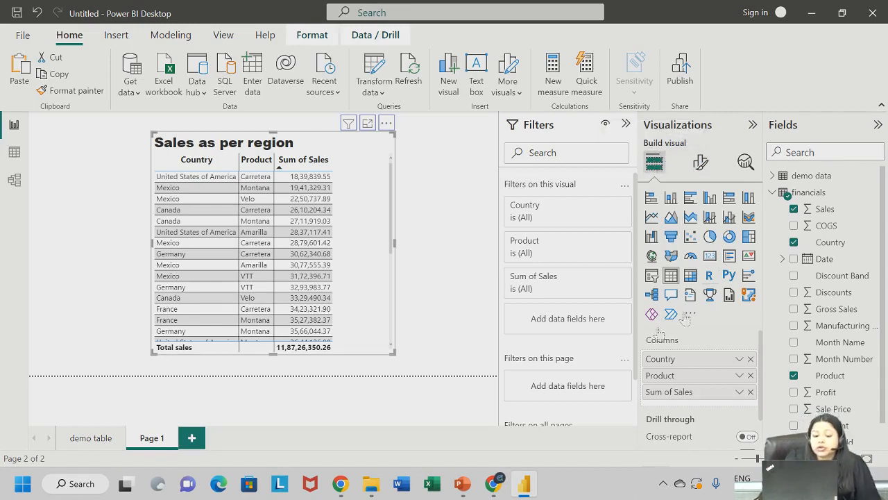
{"action": "left_click_drag", "start_coordinate": [308, 148], "coordinate": [246, 134]}
{"action": "scroll", "coordinate": [734, 390], "scroll_direction": "down", "scroll_amount": 2}
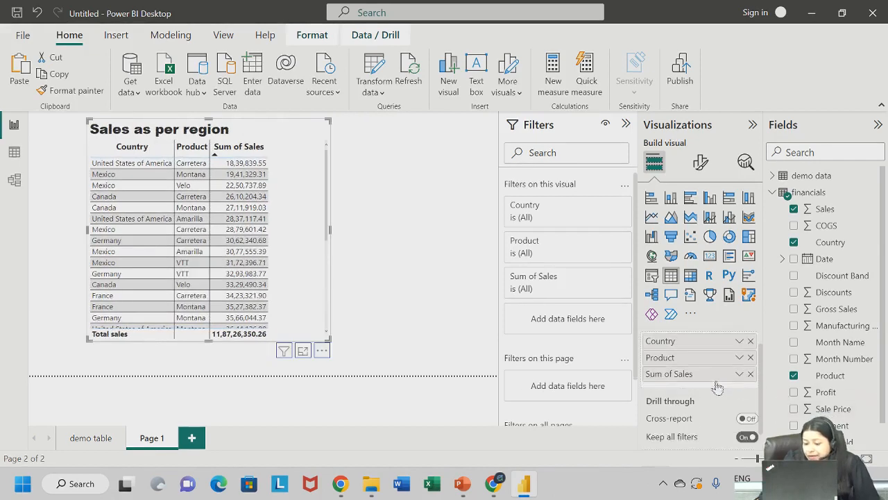
{"action": "left_click_drag", "start_coordinate": [831, 213], "coordinate": [711, 373]}
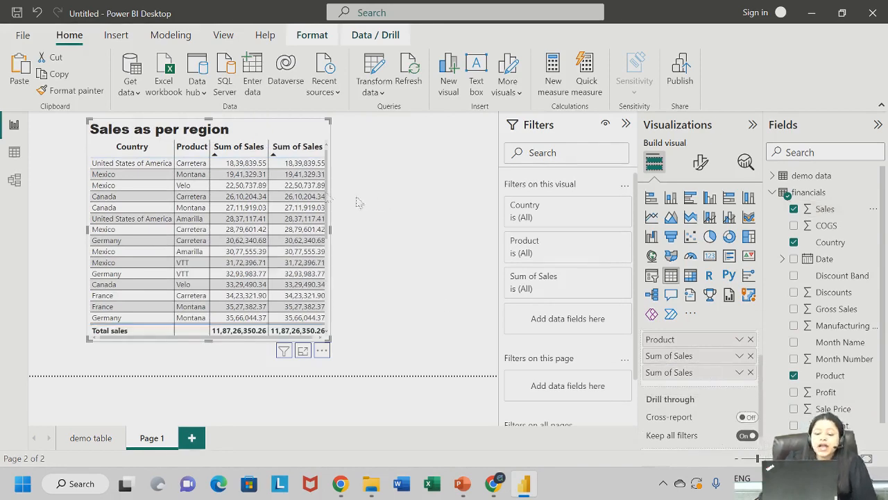
{"action": "left_click_drag", "start_coordinate": [331, 228], "coordinate": [387, 240]}
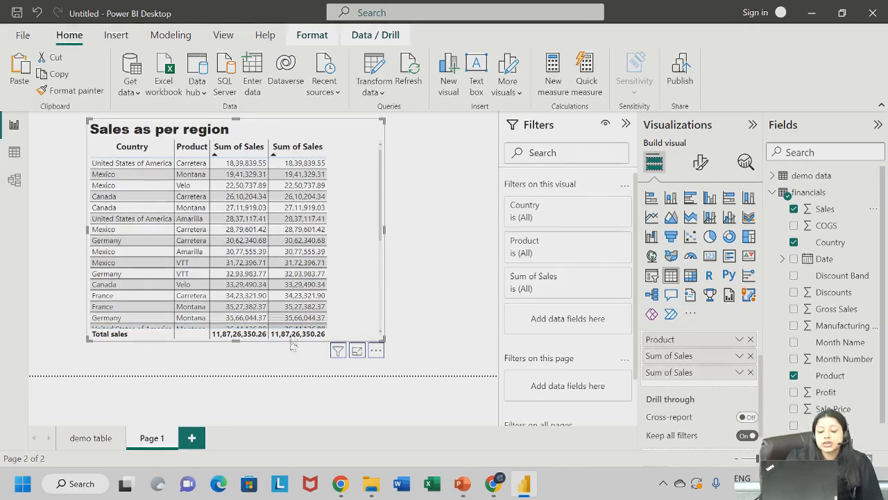
{"action": "right_click", "coordinate": [728, 378]}
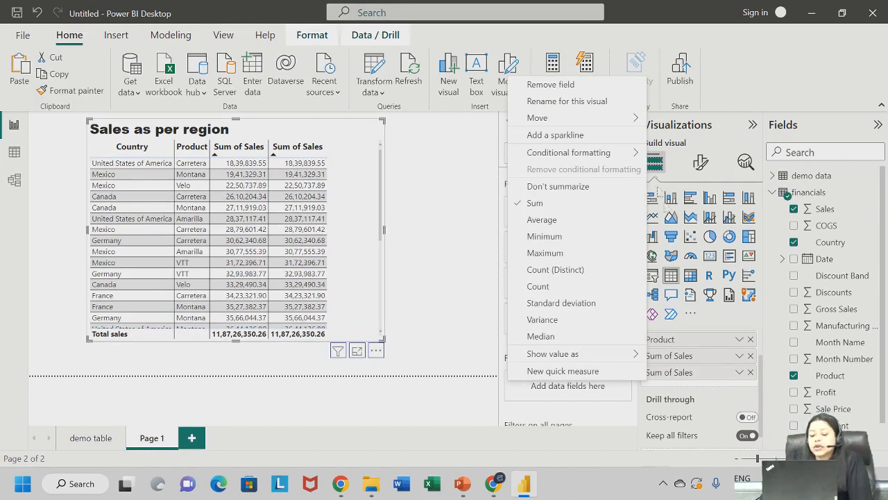
{"action": "left_click", "coordinate": [573, 222]}
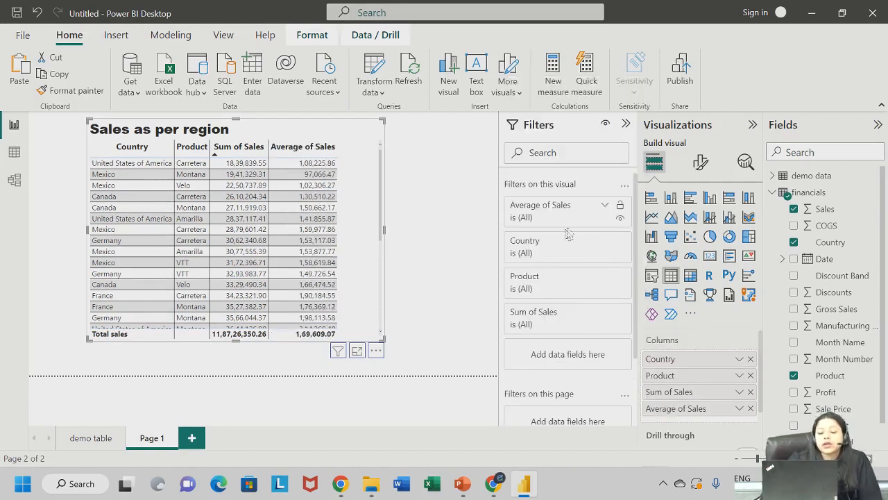
- Apply an ascending sort to the table visual
{"action": "left_click", "coordinate": [296, 149]}
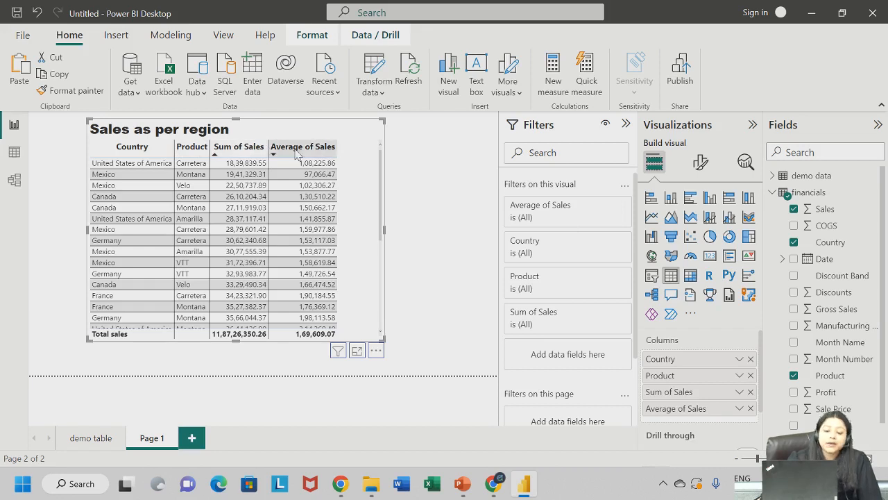
{"action": "right_click", "coordinate": [251, 154]}
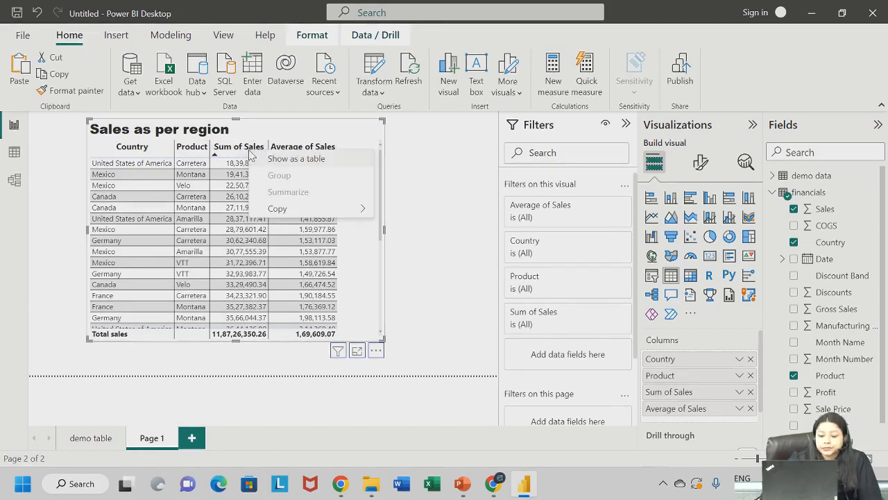
{"action": "left_click", "coordinate": [437, 164]}
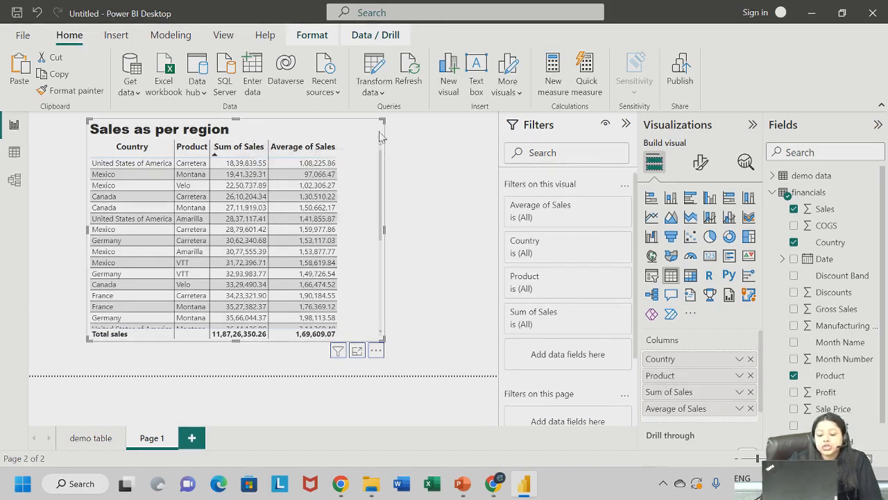
{"action": "left_click", "coordinate": [379, 351]}
{"action": "mouse_move", "coordinate": [385, 354]}
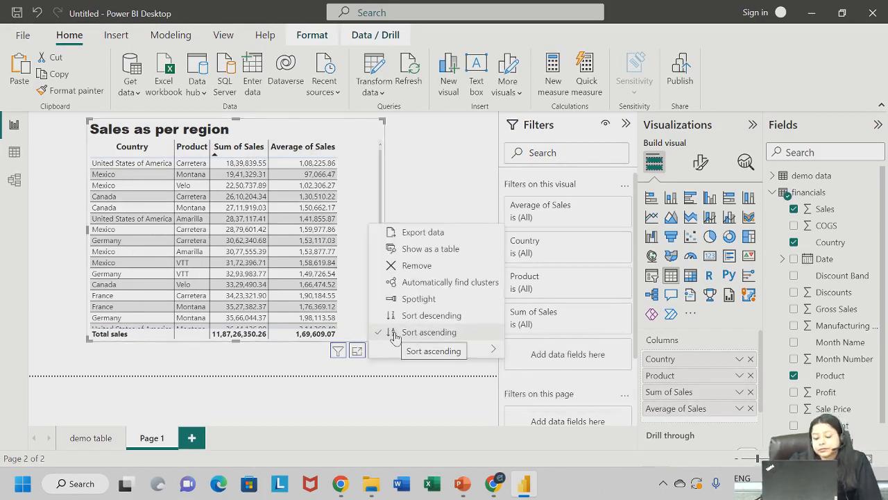
{"action": "left_click", "coordinate": [393, 336]}
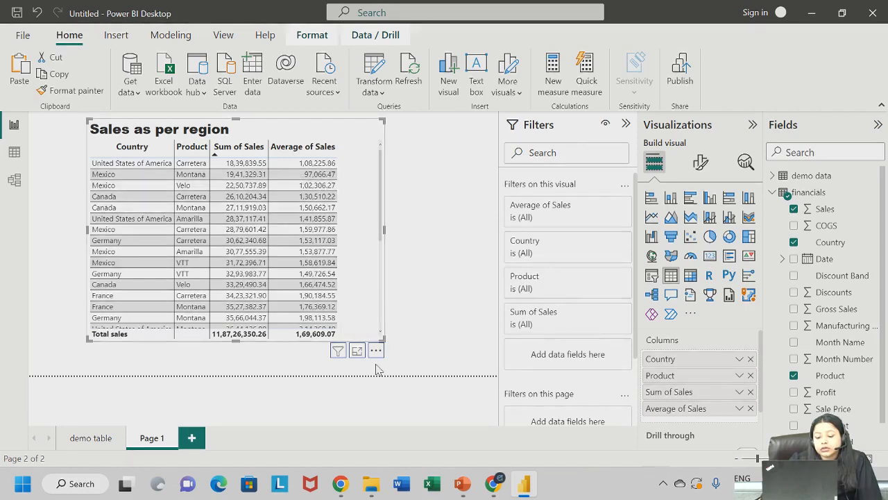
- Try removing the table visual from the page, and undo the removal
{"action": "left_click", "coordinate": [376, 352]}
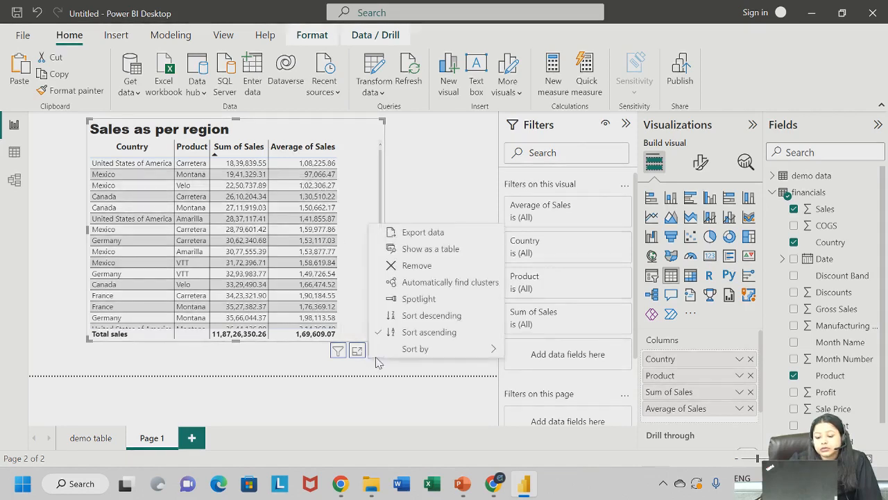
{"action": "left_click", "coordinate": [410, 268]}
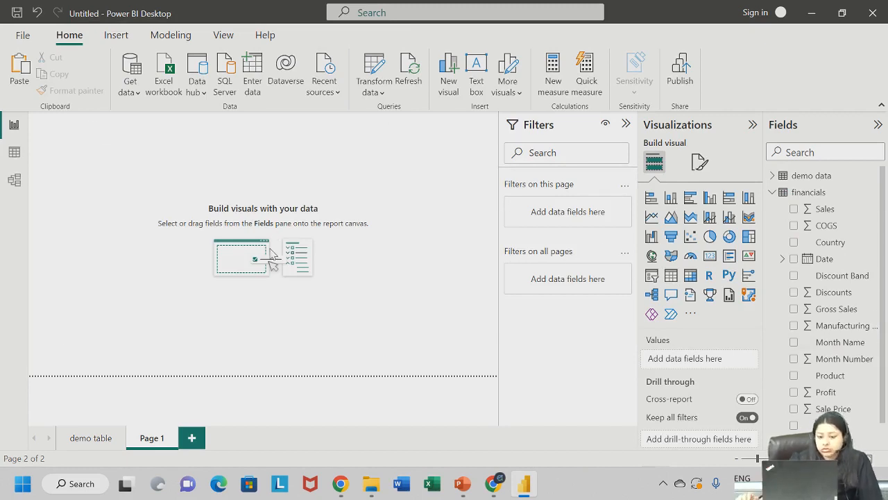
{"action": "key", "text": "ctrl+z"}
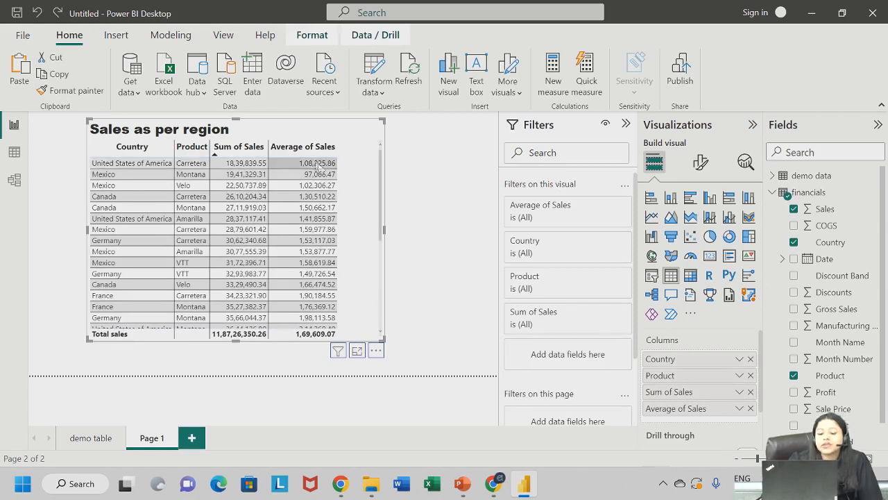
- Add the Date field to the table, and reposition and widen the visual at the page's upper-left corner so all date columns fit
{"action": "left_click", "coordinate": [351, 361]}
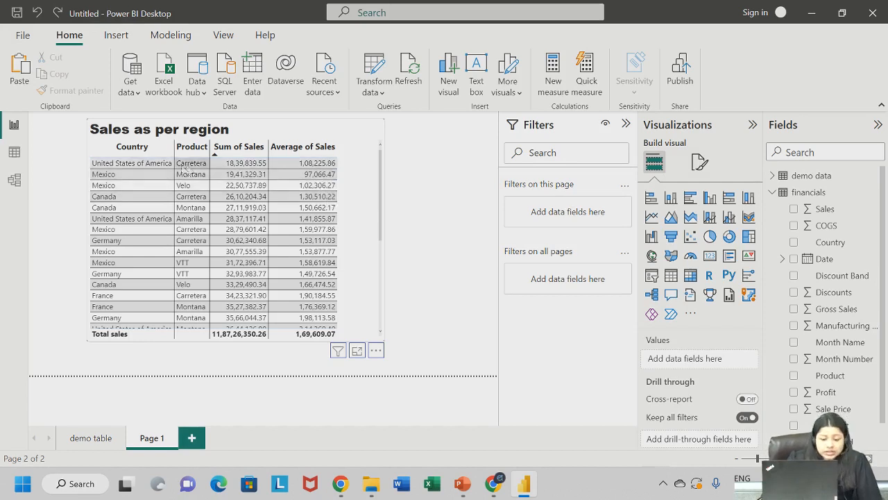
{"action": "left_click_drag", "start_coordinate": [361, 137], "coordinate": [391, 135]}
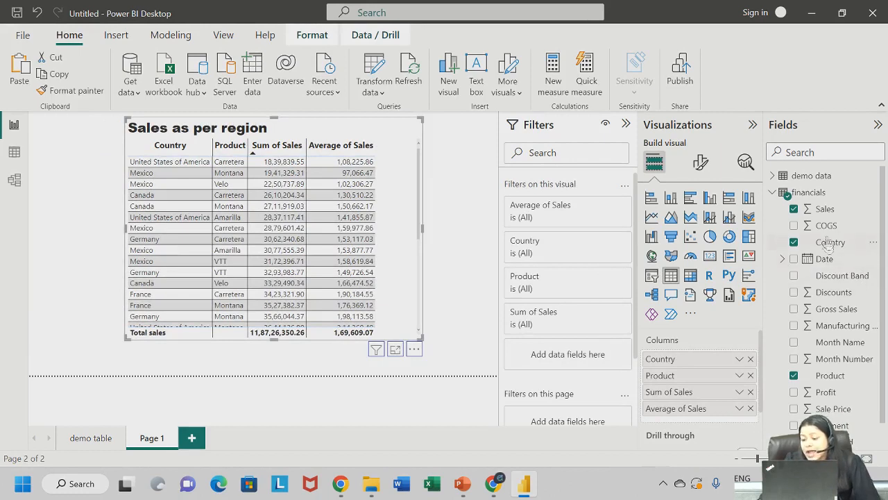
{"action": "left_click", "coordinate": [794, 259]}
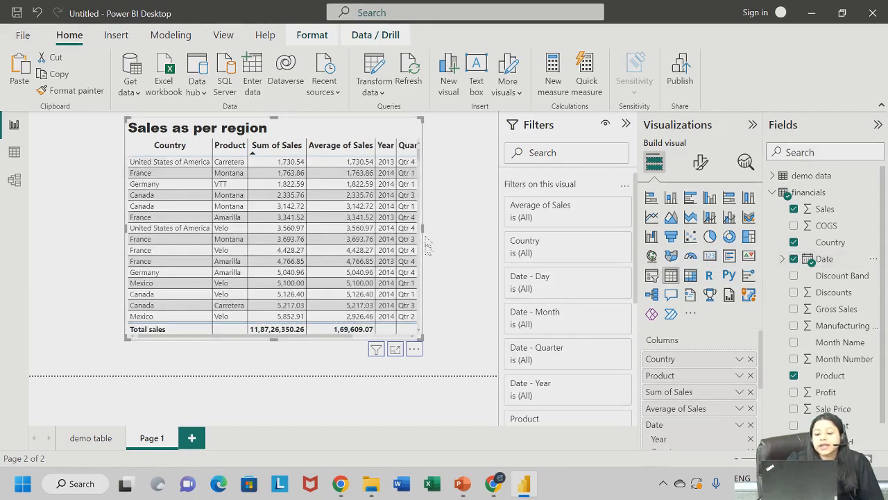
{"action": "left_click_drag", "start_coordinate": [345, 133], "coordinate": [236, 127]}
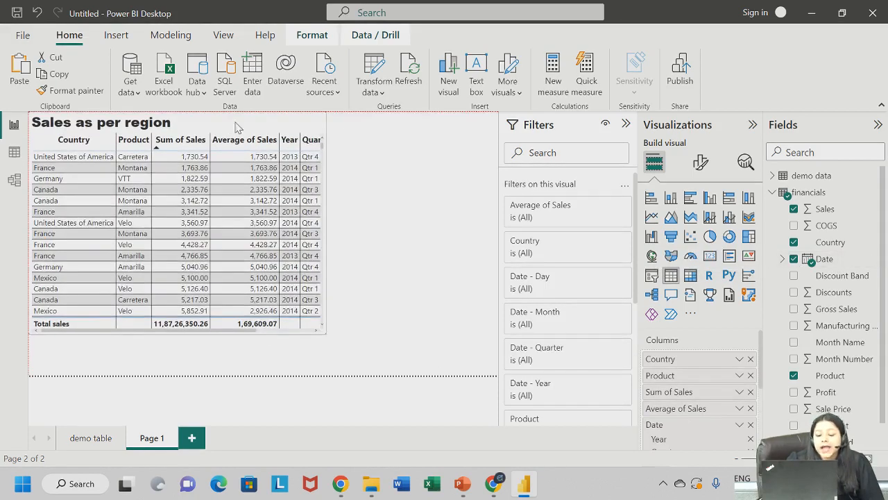
{"action": "left_click_drag", "start_coordinate": [326, 224], "coordinate": [440, 222]}
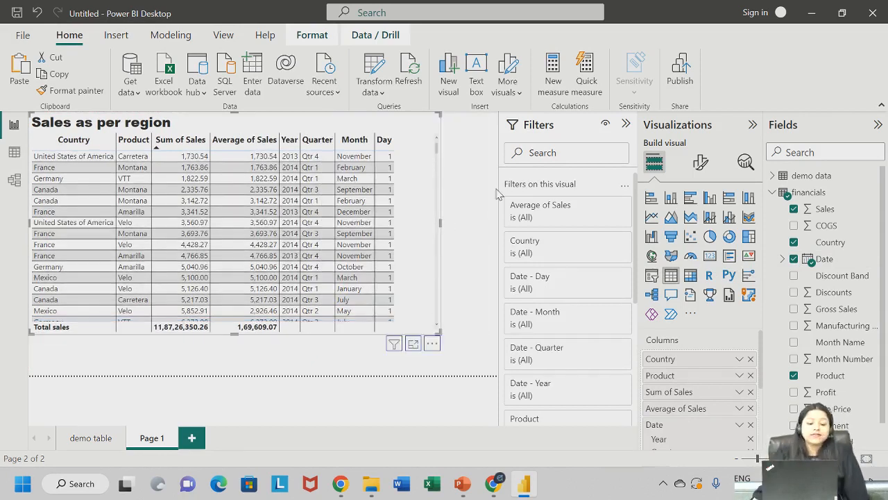
- Examine the Date column of the financials table in the data view, and return to the report
{"action": "left_click", "coordinate": [14, 154]}
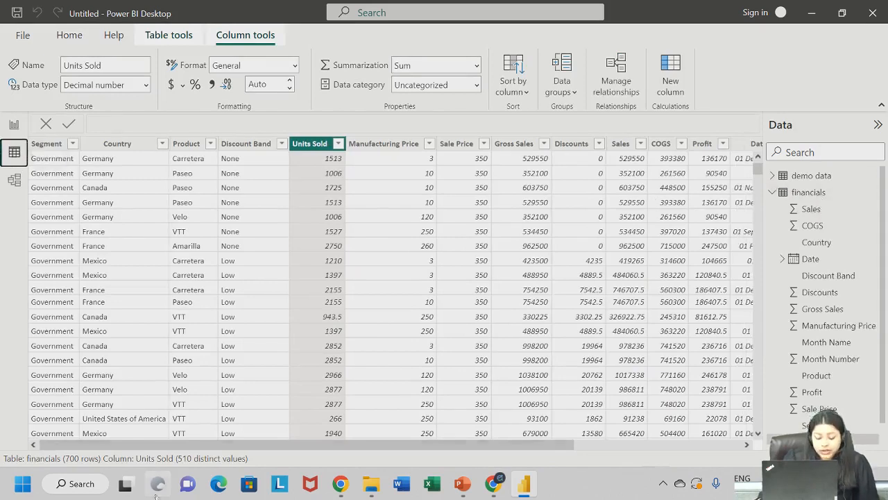
{"action": "left_click_drag", "start_coordinate": [187, 445], "coordinate": [362, 451]}
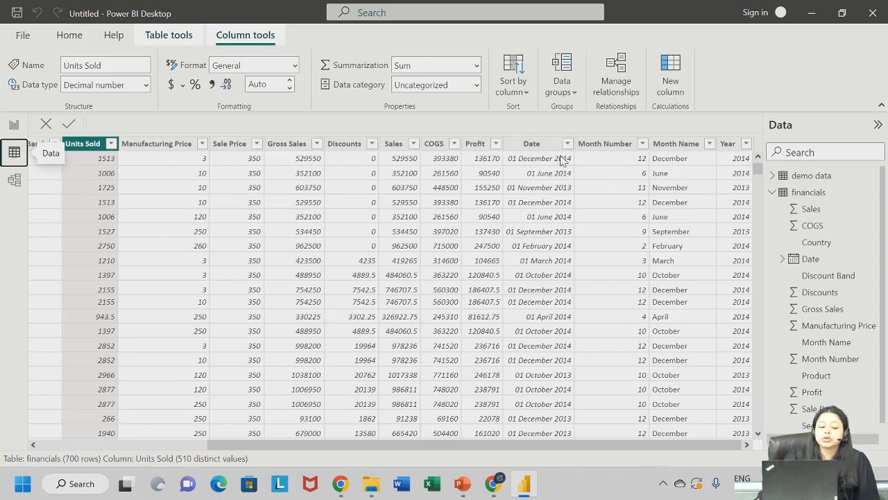
{"action": "left_click", "coordinate": [14, 123]}
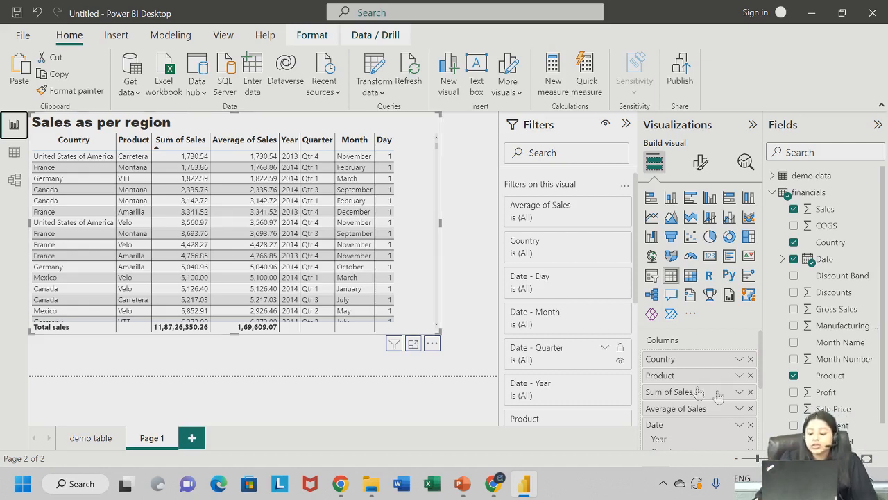
- Move Date ahead of Country in the table's columns, and show it as a plain Date instead of a hierarchy
{"action": "left_click_drag", "start_coordinate": [673, 426], "coordinate": [672, 361]}
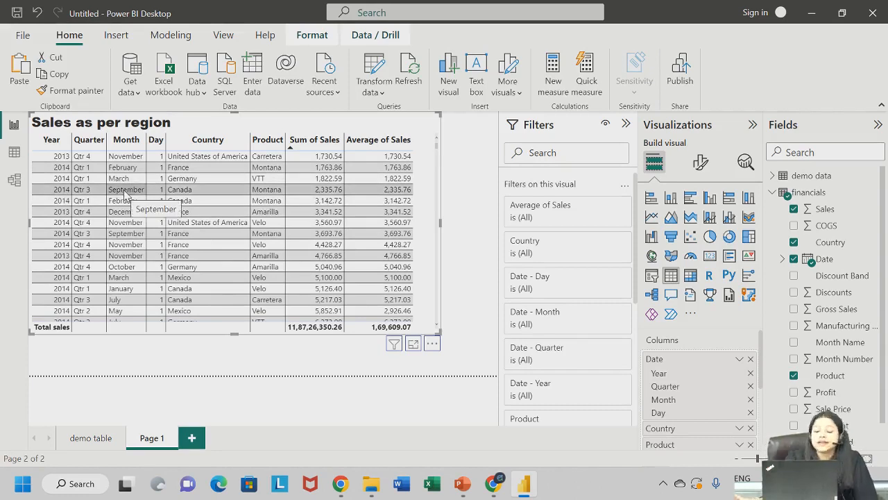
{"action": "right_click", "coordinate": [723, 366]}
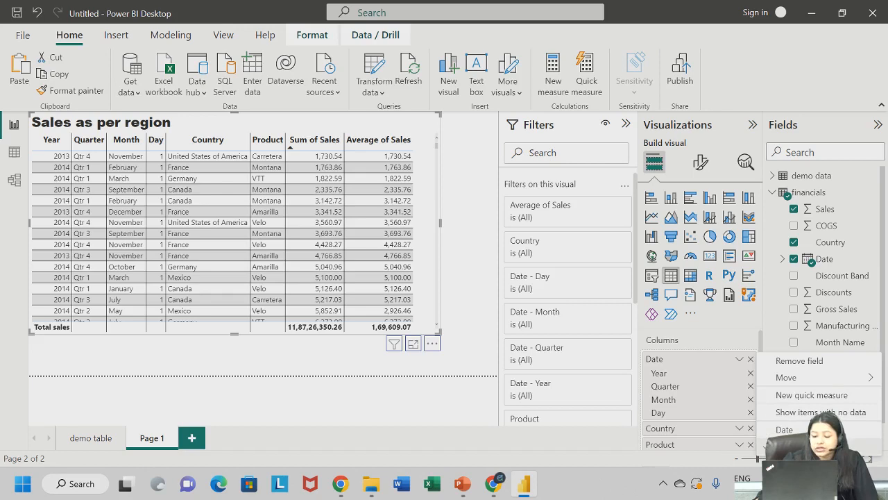
{"action": "left_click", "coordinate": [784, 430]}
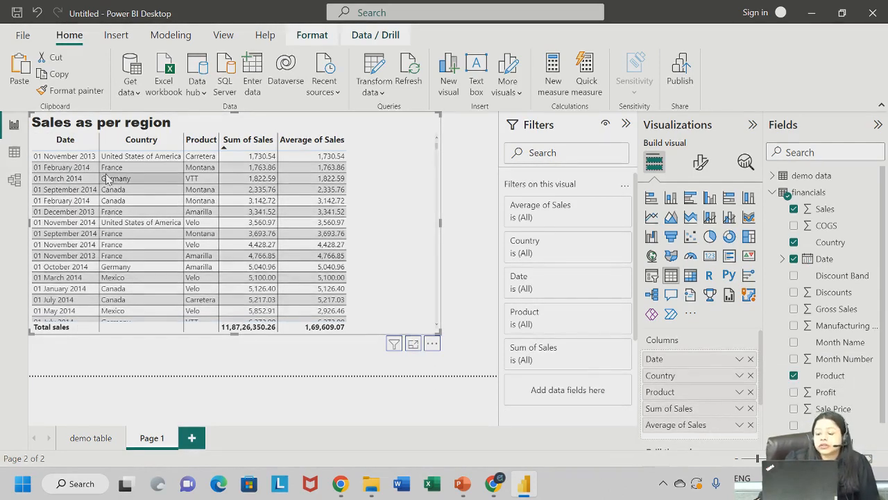
- Switch the Date column to Date Hierarchy, and remove its Quarter, Month and Day levels
{"action": "right_click", "coordinate": [714, 365]}
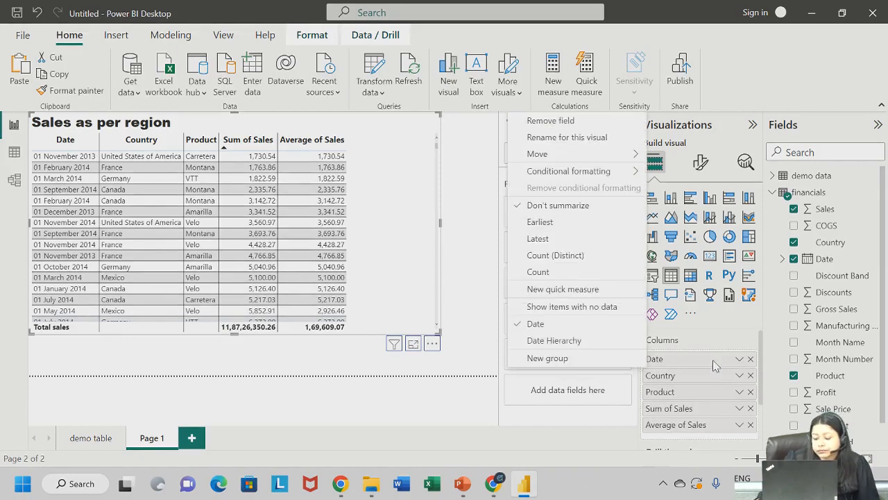
{"action": "left_click", "coordinate": [547, 341]}
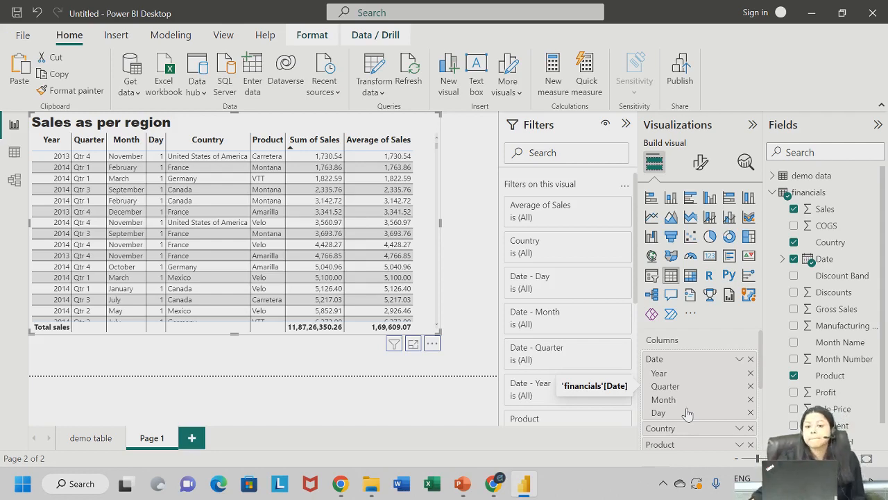
{"action": "left_click", "coordinate": [750, 387]}
{"action": "left_click", "coordinate": [750, 387]}
{"action": "left_click", "coordinate": [750, 386]}
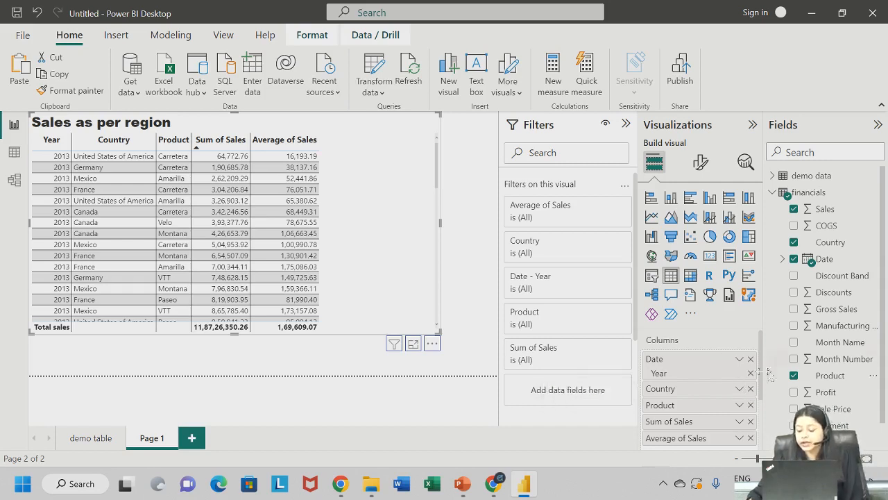
- Remove Date from the table and add it again as the first column with its full date hierarchy
{"action": "left_click", "coordinate": [750, 359]}
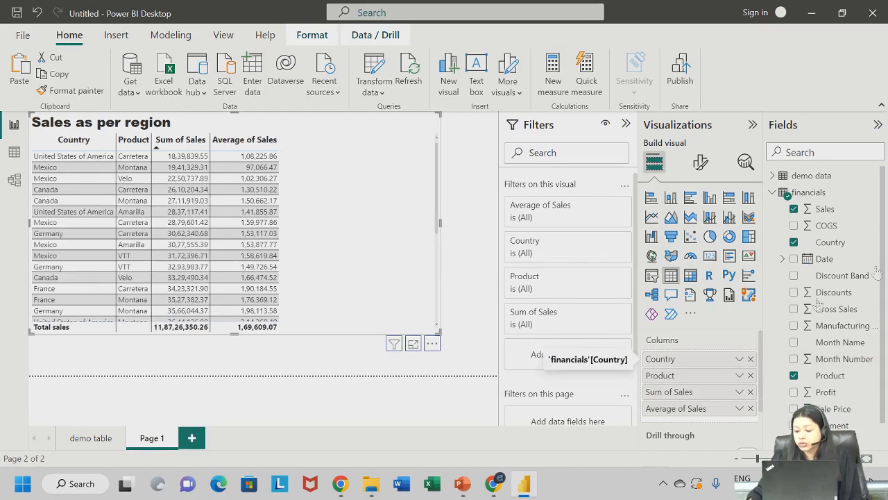
{"action": "left_click_drag", "start_coordinate": [816, 266], "coordinate": [699, 360]}
{"action": "right_click", "coordinate": [700, 362]}
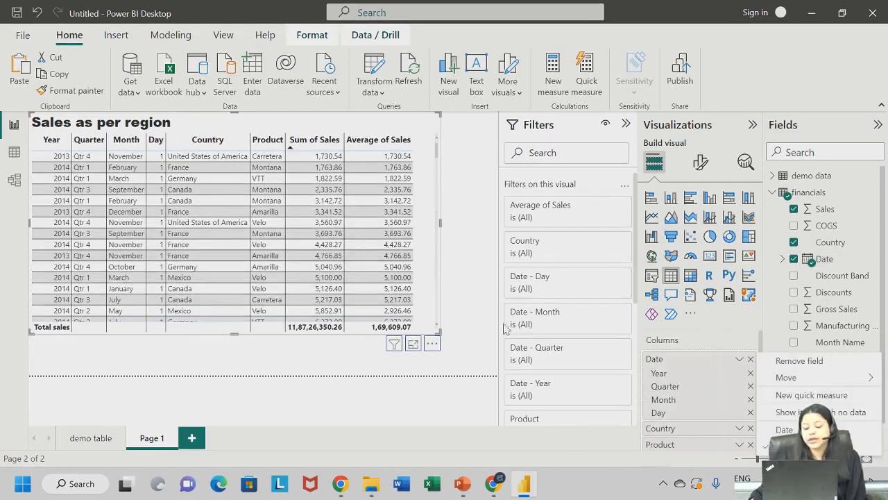
{"action": "left_click", "coordinate": [457, 424]}
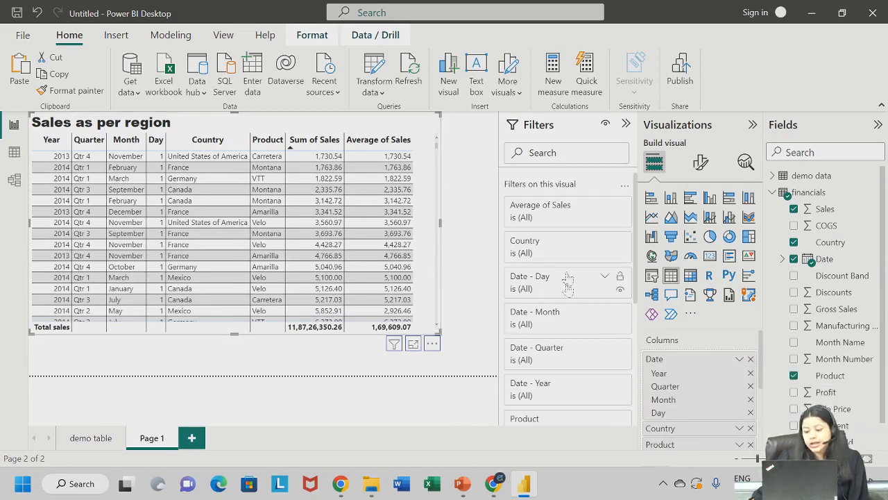
- Remove the Quarter, Month and Day levels from the table's Date column, and shrink the table to fit its remaining columns
{"action": "left_click", "coordinate": [626, 124]}
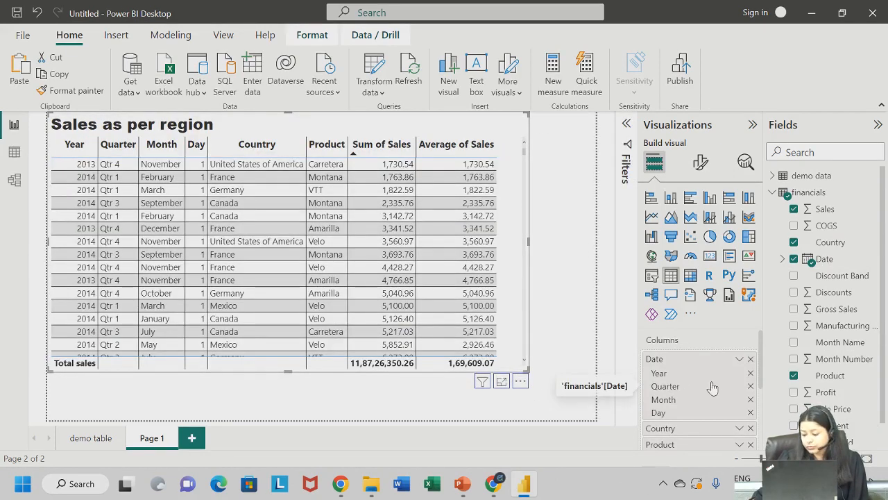
{"action": "left_click", "coordinate": [750, 386]}
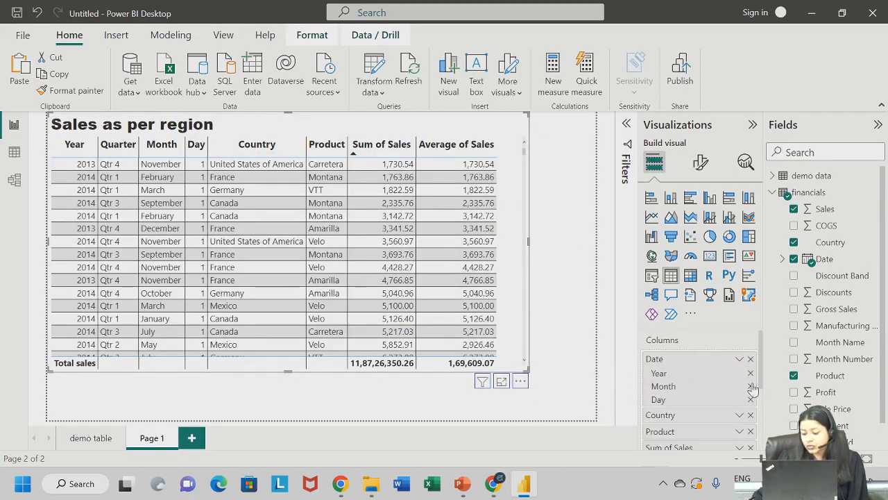
{"action": "left_click", "coordinate": [751, 386]}
{"action": "left_click", "coordinate": [750, 386]}
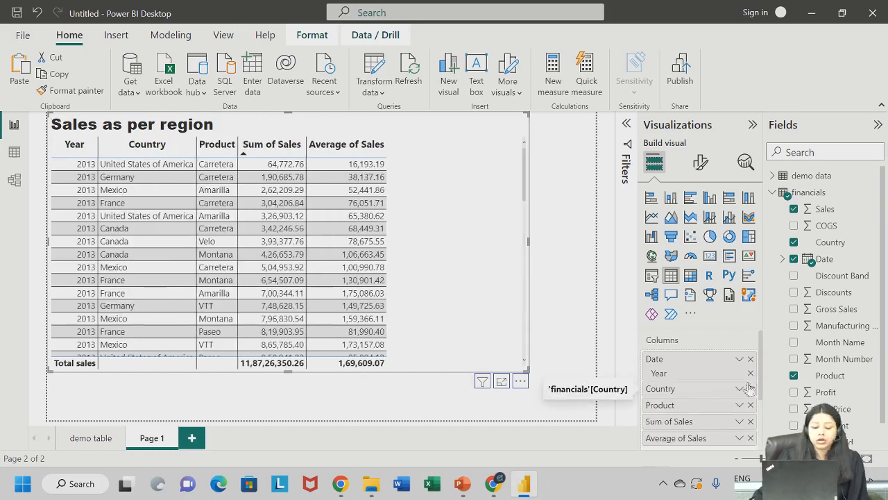
{"action": "left_click_drag", "start_coordinate": [527, 362], "coordinate": [335, 287]}
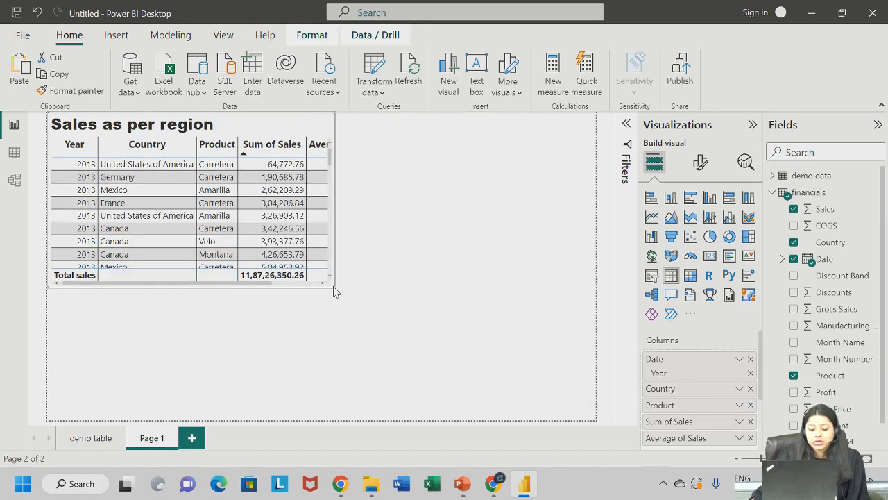
{"action": "left_click_drag", "start_coordinate": [333, 200], "coordinate": [403, 198]}
- Copy the Sales as per region table visual and paste a duplicate onto the same page
{"action": "right_click", "coordinate": [306, 127]}
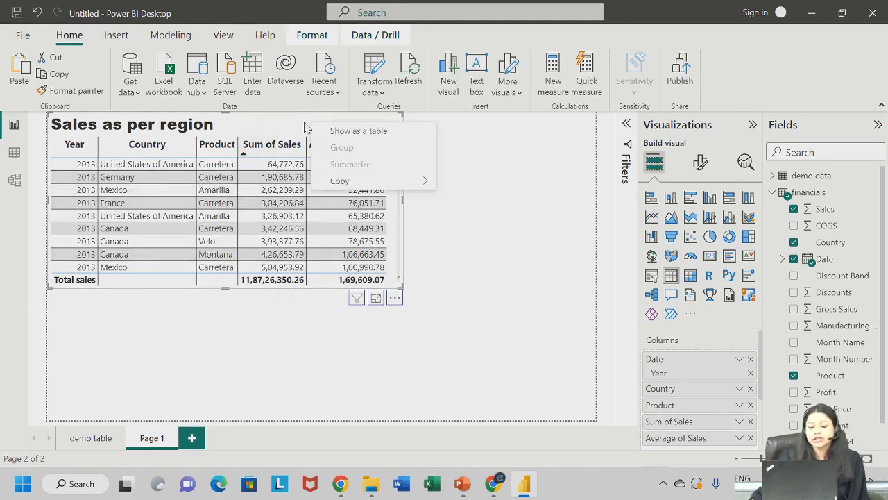
{"action": "left_click", "coordinate": [531, 158]}
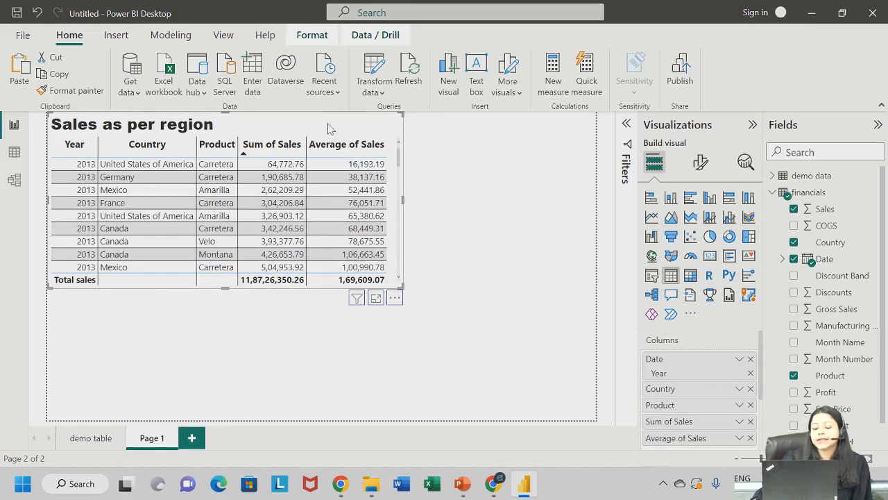
{"action": "right_click", "coordinate": [329, 124]}
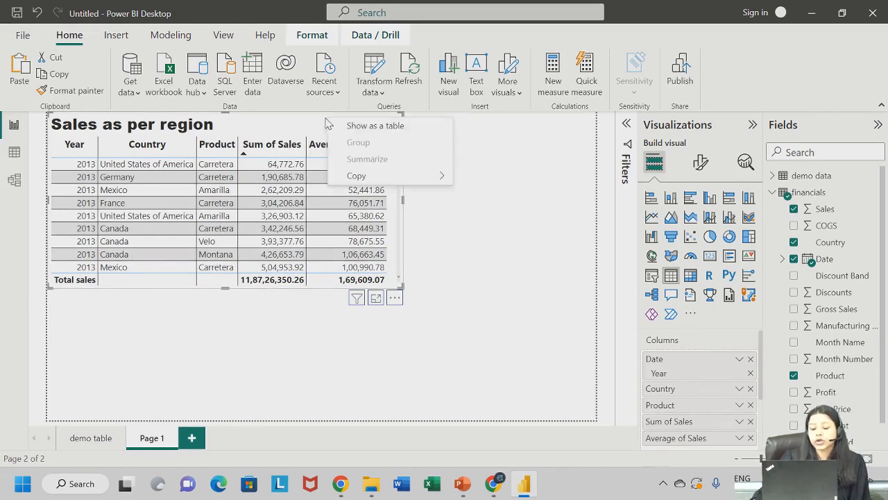
{"action": "mouse_move", "coordinate": [355, 176]}
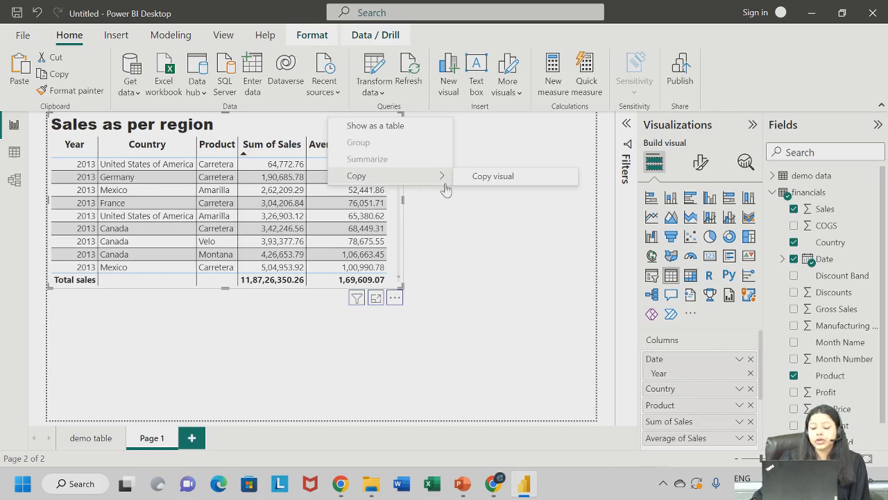
{"action": "left_click", "coordinate": [480, 178]}
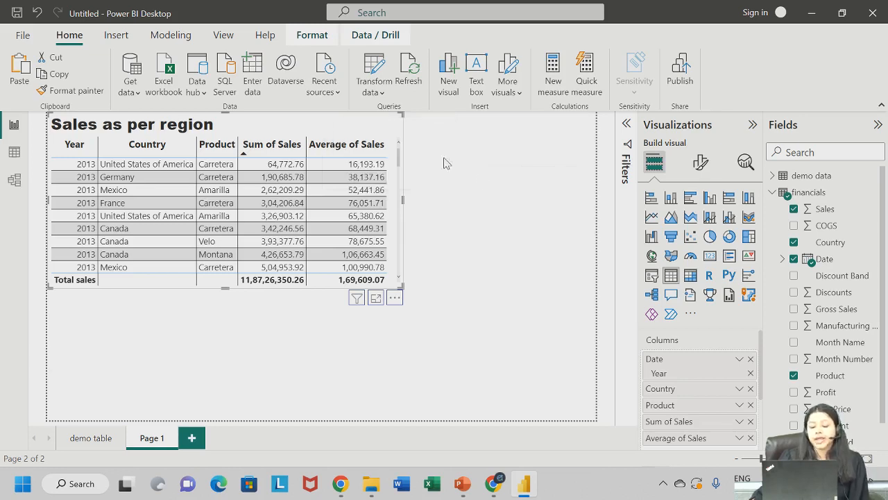
{"action": "left_click", "coordinate": [407, 205]}
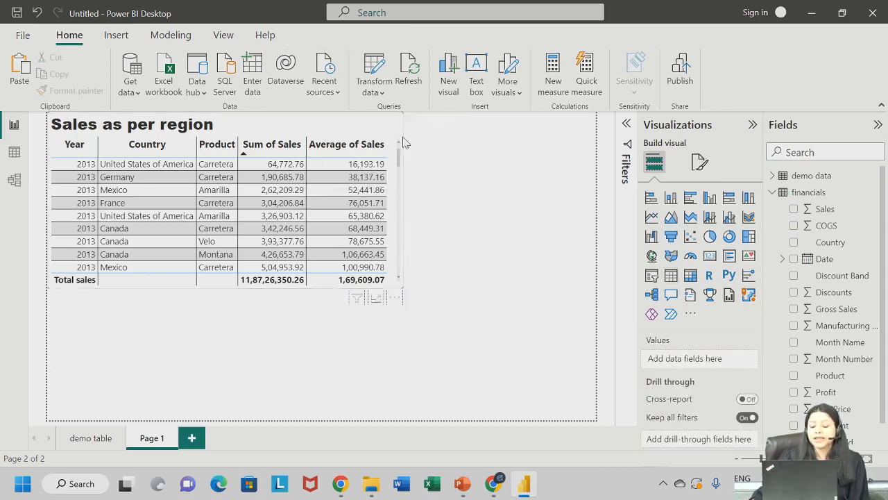
{"action": "left_click", "coordinate": [381, 142]}
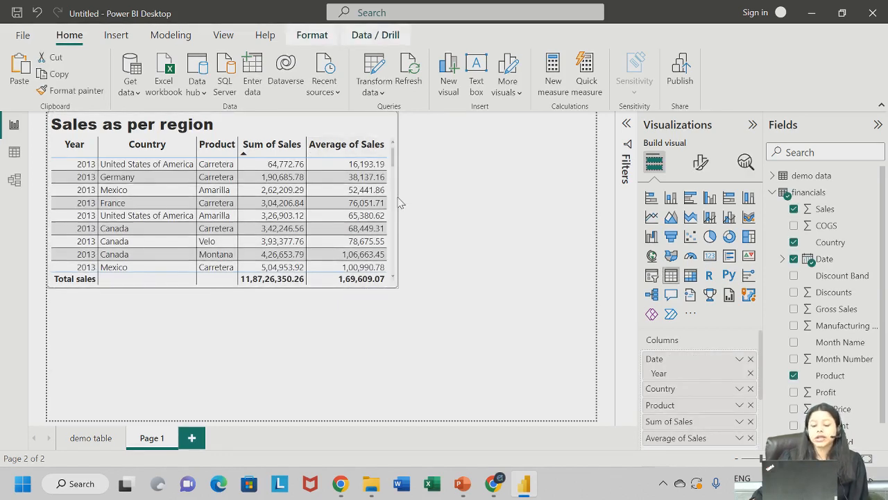
{"action": "left_click", "coordinate": [448, 194]}
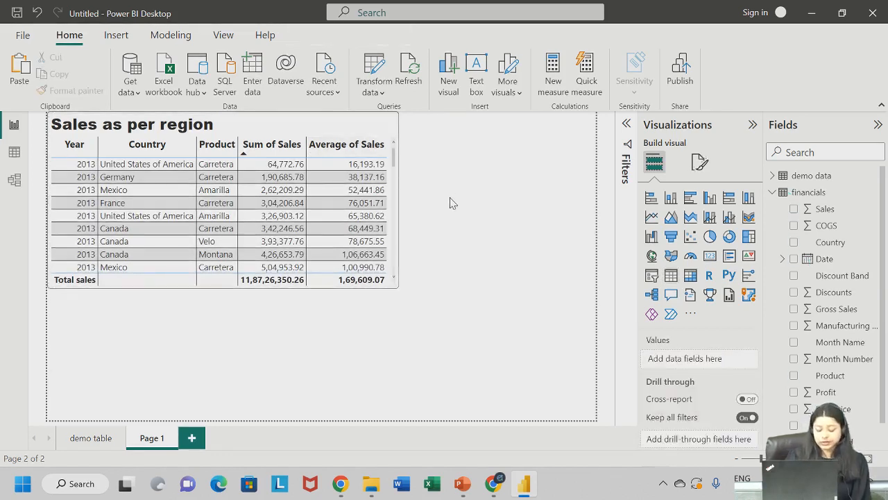
{"action": "key", "text": "ctrl+v"}
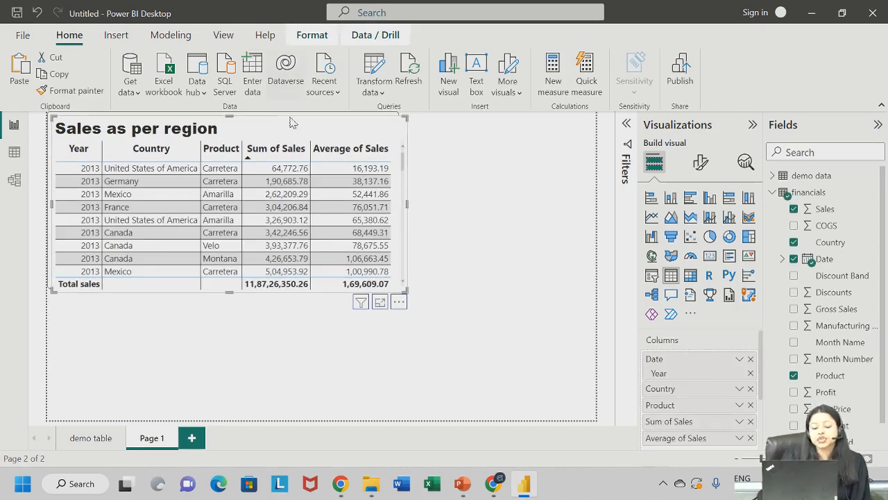
- Place the duplicate table directly beneath the original, aligned to its left edge and shortened to fit the page
{"action": "left_click_drag", "start_coordinate": [292, 127], "coordinate": [480, 251]}
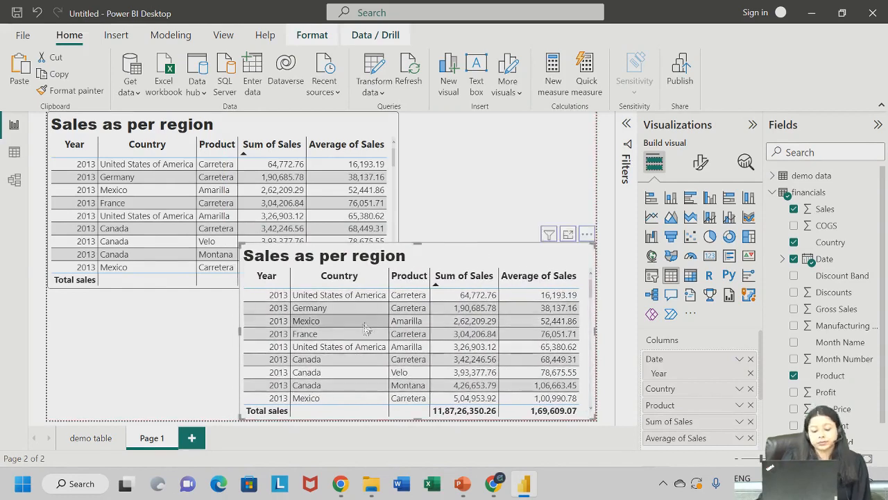
{"action": "left_click_drag", "start_coordinate": [417, 243], "coordinate": [227, 305]}
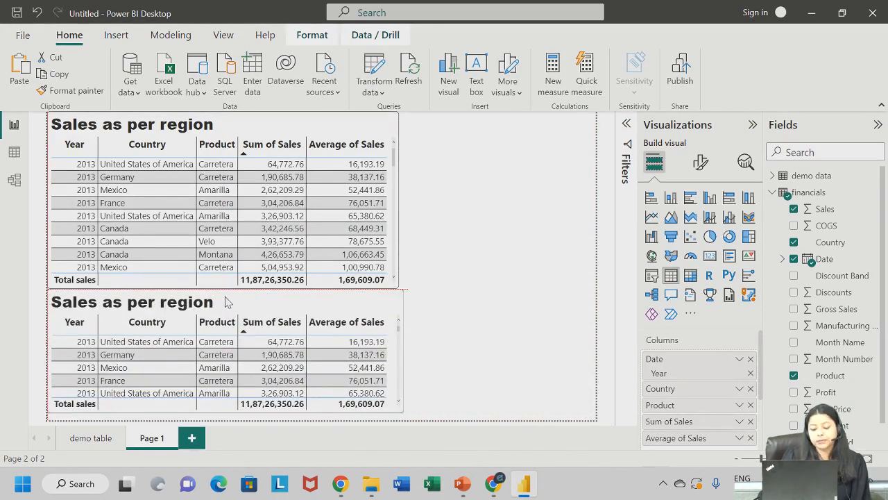
{"action": "left_click", "coordinate": [445, 358]}
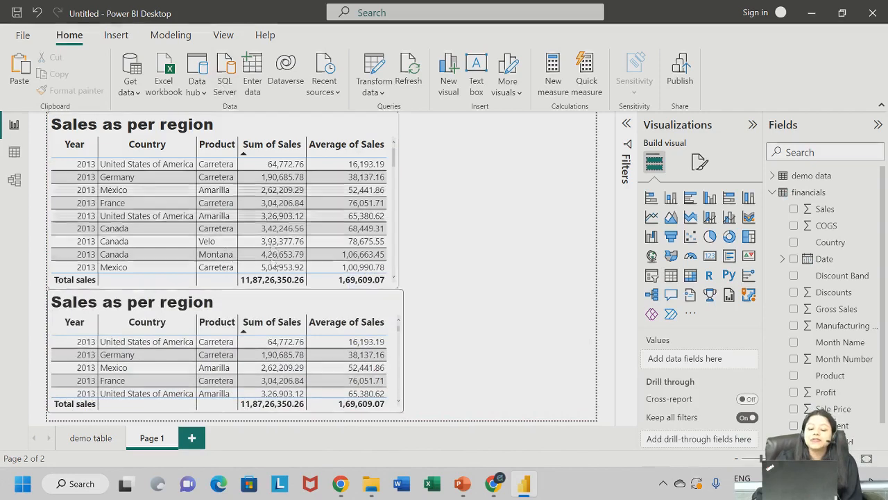
{"action": "mouse_move", "coordinate": [301, 309]}
{"action": "left_mouse_down"}
{"action": "mouse_move", "coordinate": [321, 316]}
{"action": "mouse_move", "coordinate": [302, 307]}
{"action": "left_mouse_up"}
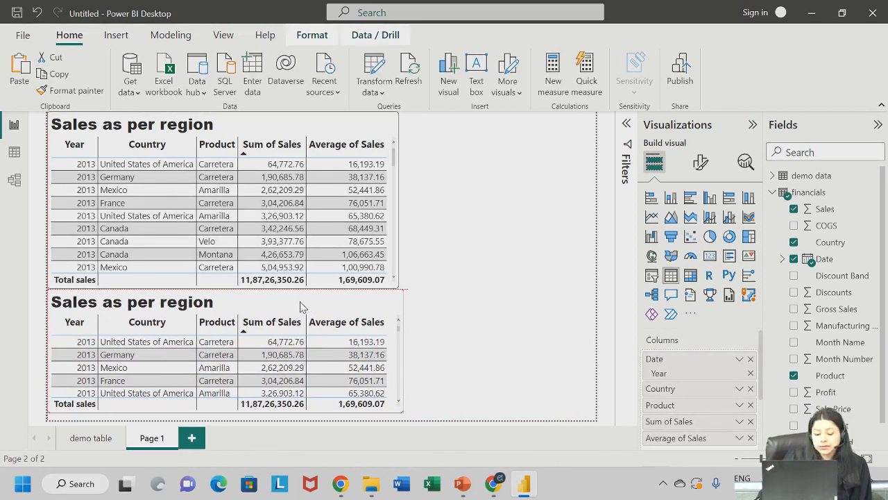
{"action": "left_click", "coordinate": [510, 259]}
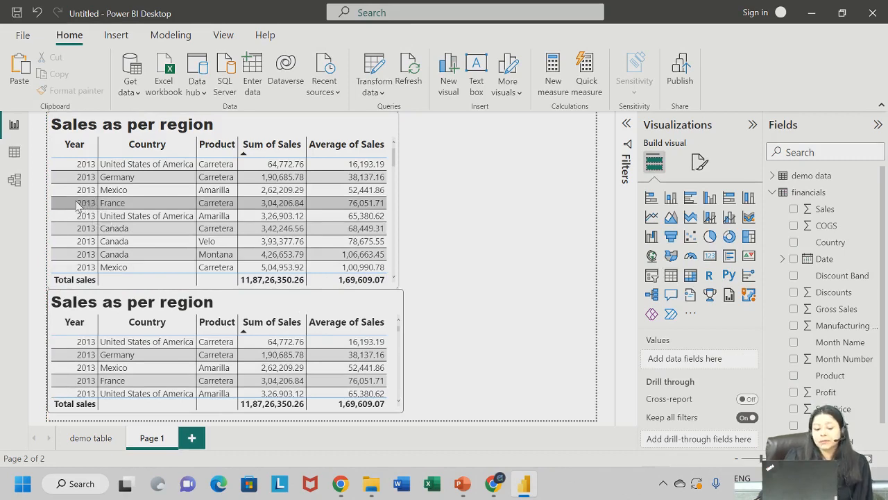
- Cross-filter the lower table by selecting the 2013 France Carretera, Germany Carretera and Canada Velo rows in the upper table
{"action": "left_click", "coordinate": [77, 204]}
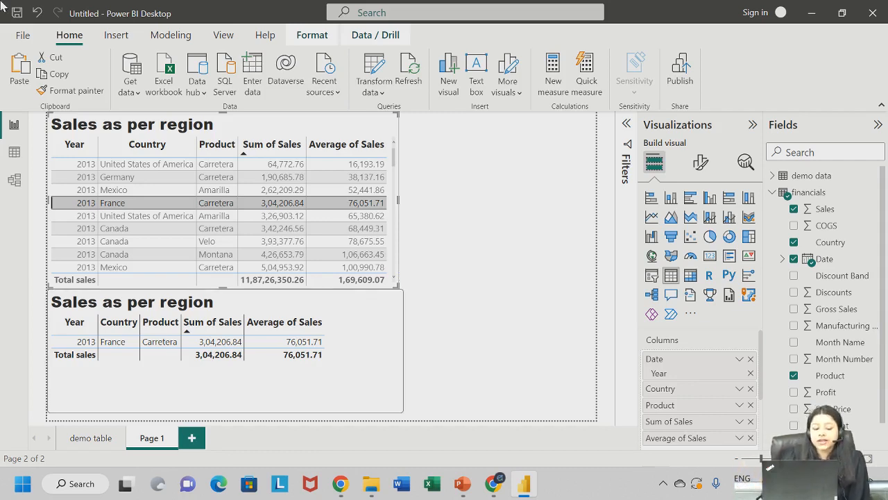
{"action": "left_click", "coordinate": [93, 179]}
{"action": "left_click", "coordinate": [97, 241]}
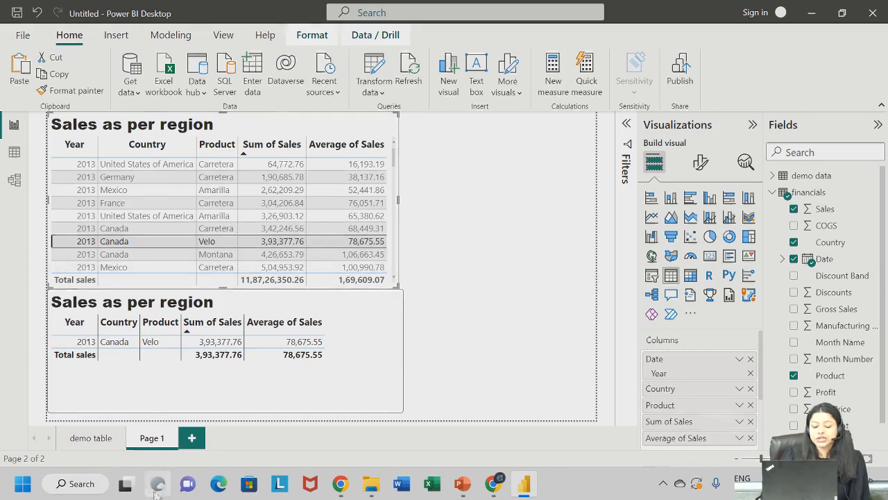
- Add a new report page with a pasted copy of the table, and rename Page 1 as Table
{"action": "left_click", "coordinate": [192, 438]}
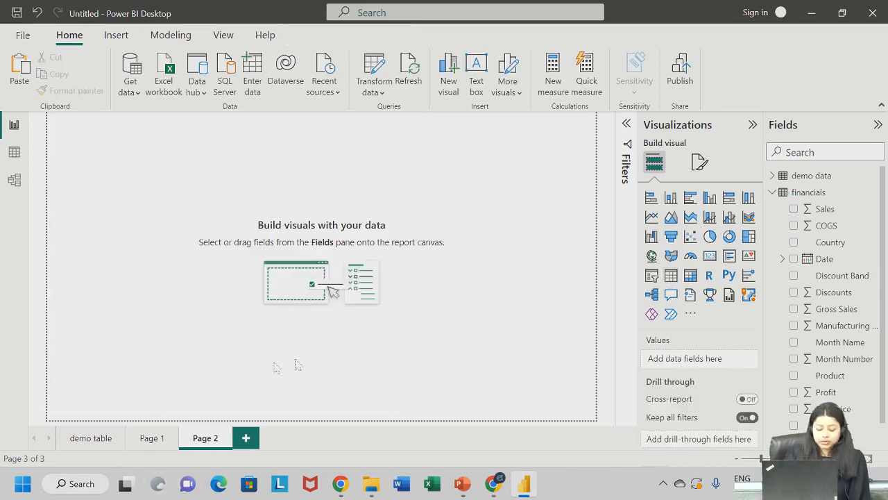
{"action": "key", "text": "ctrl+v"}
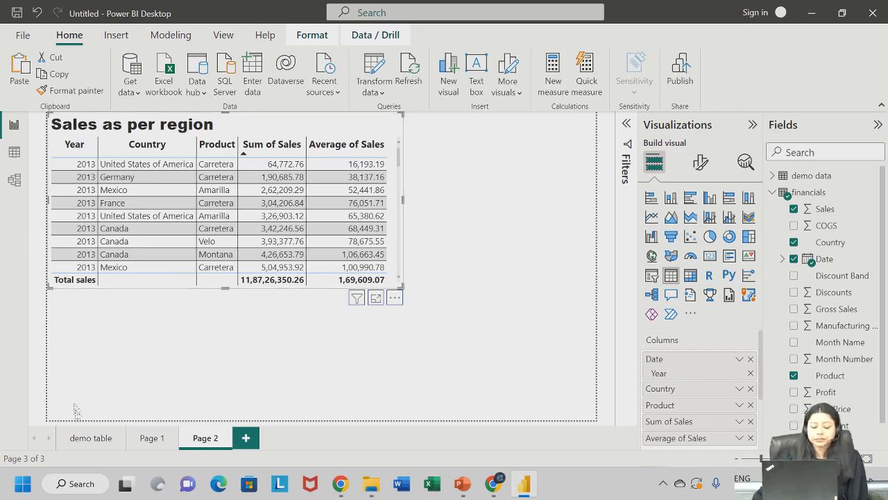
{"action": "left_click", "coordinate": [152, 437]}
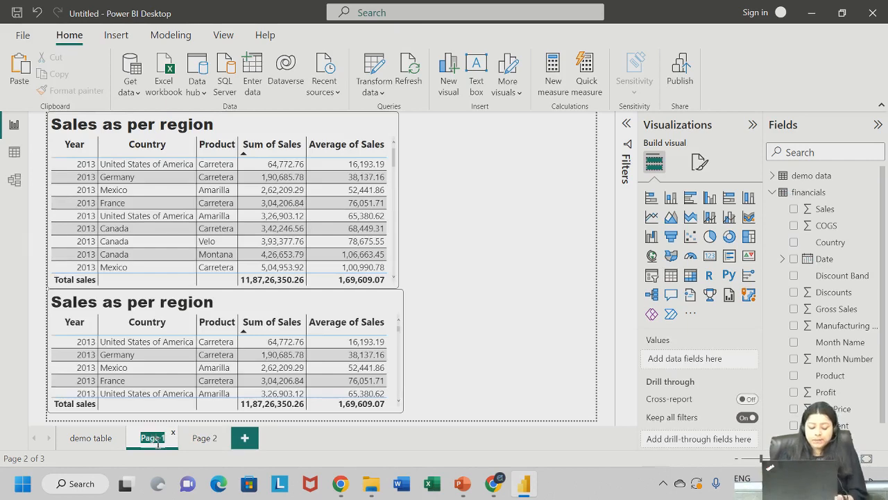
{"action": "type", "text": "Table"}
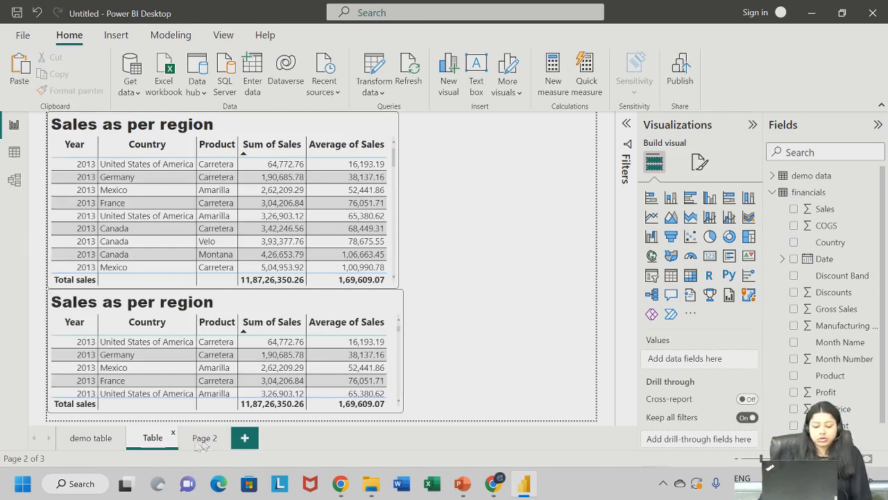
{"action": "key", "text": "Return"}
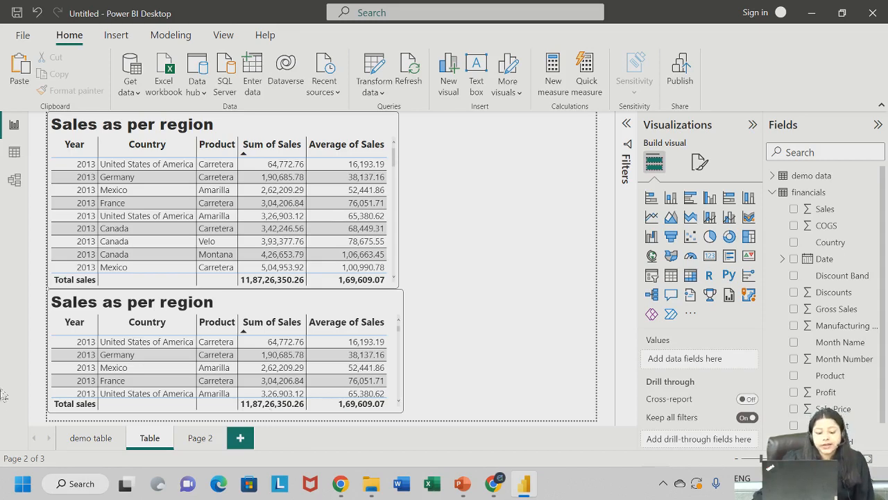
- Check the cross-filtering with the upper table's 2013 Germany Carretera, United States Amarilla, Canada Carretera and Canada Montana rows
{"action": "left_click", "coordinate": [168, 178]}
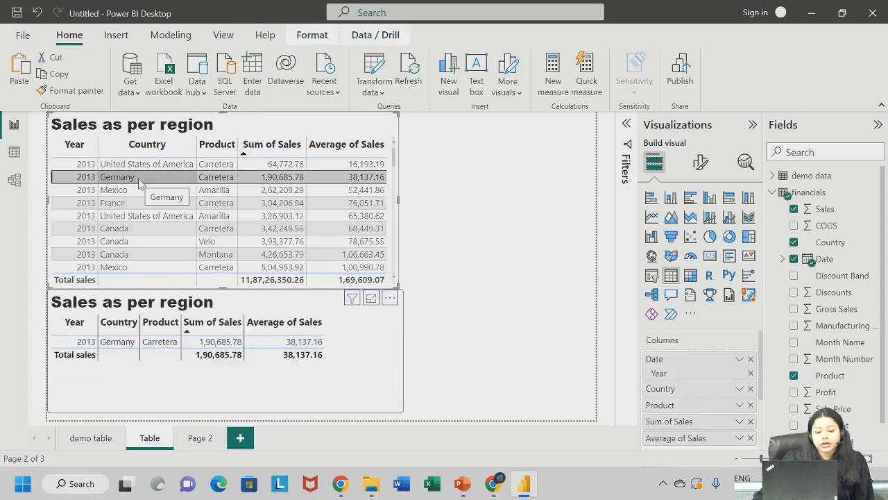
{"action": "left_click", "coordinate": [146, 216]}
{"action": "left_click", "coordinate": [87, 228]}
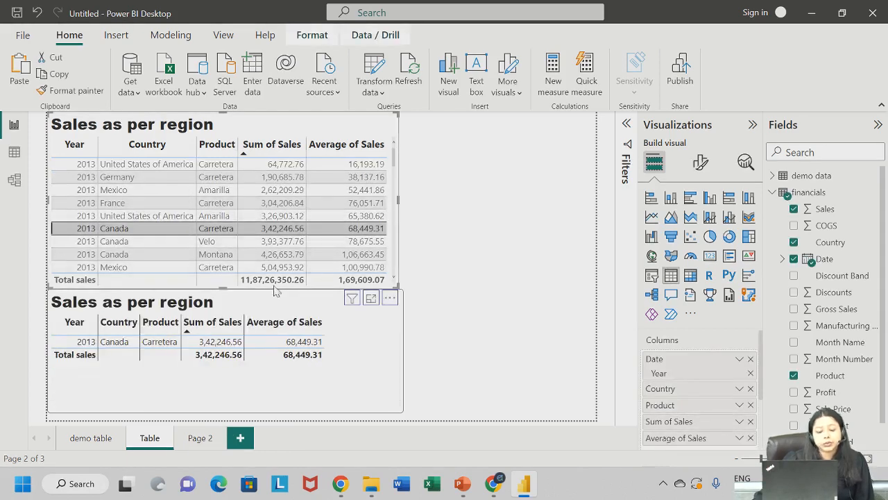
{"action": "left_click", "coordinate": [59, 256]}
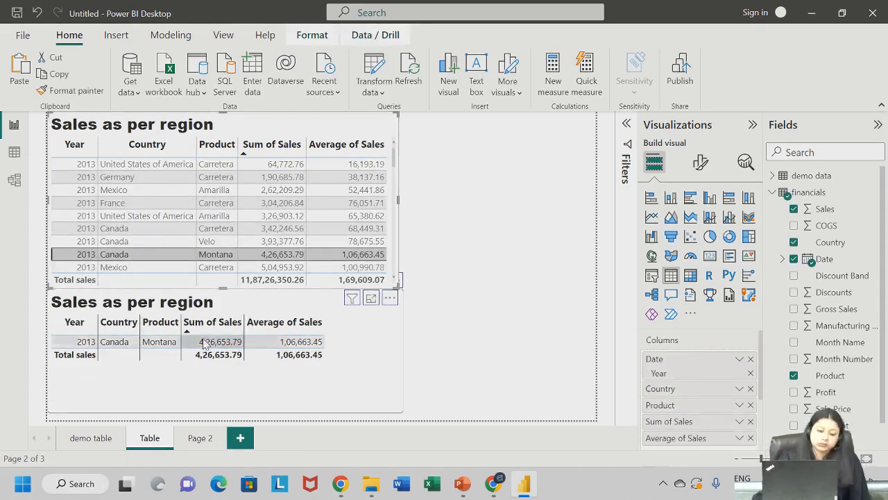